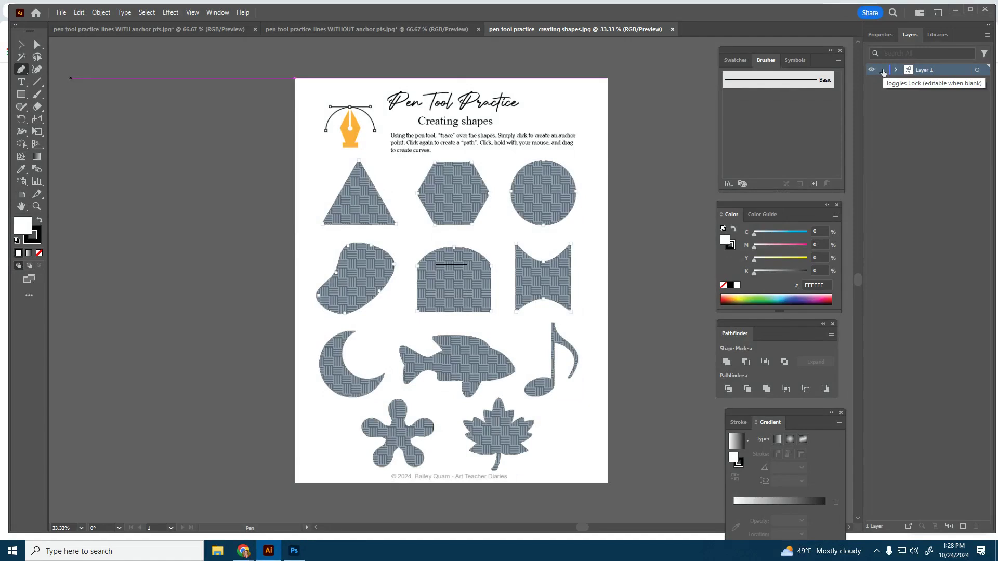
# Lock Layer 1 with the practice sheet and add a new Layer 2 above it.
pyautogui.click(883, 70)
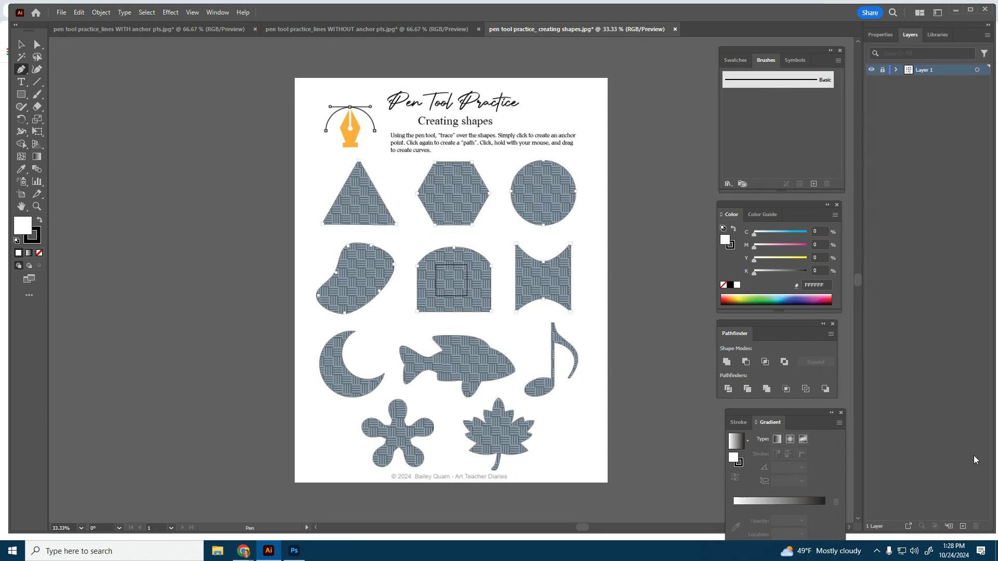
pyautogui.click(963, 527)
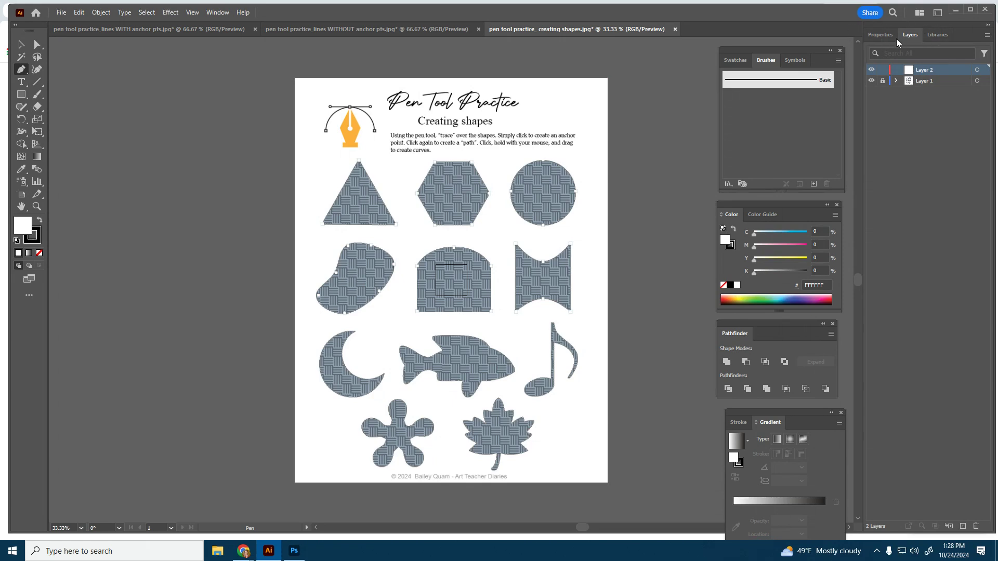
pyautogui.click(217, 12)
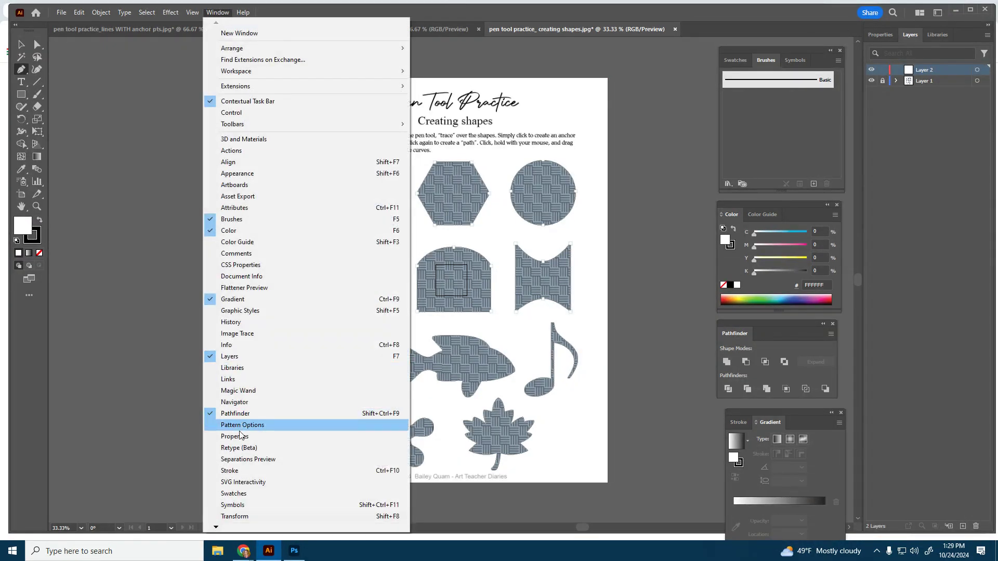
pyautogui.click(219, 15)
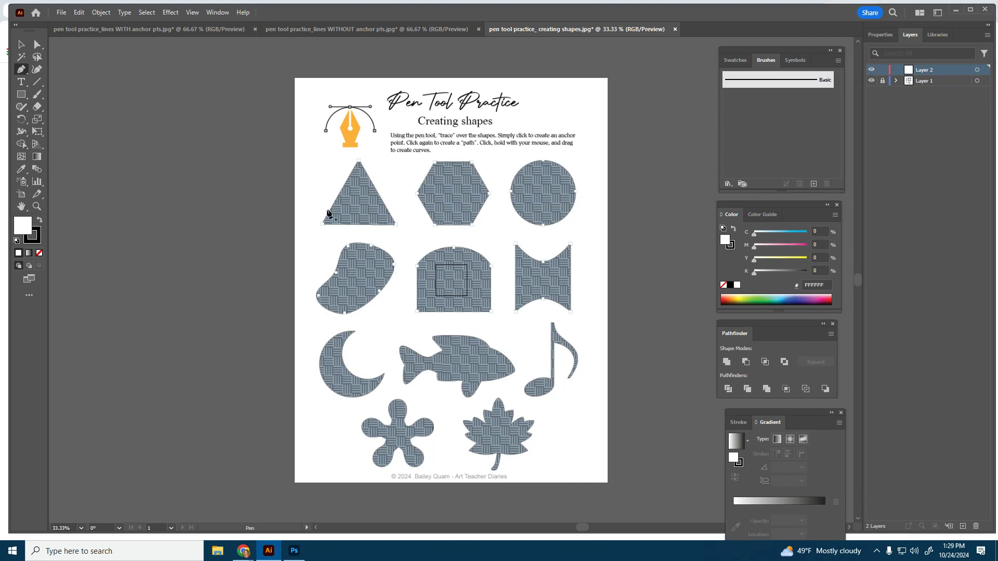
# Zoom in to a close-up of the triangle with the Zoom tool.
pyautogui.click(36, 206)
pyautogui.click(373, 195)
pyautogui.click(431, 249)
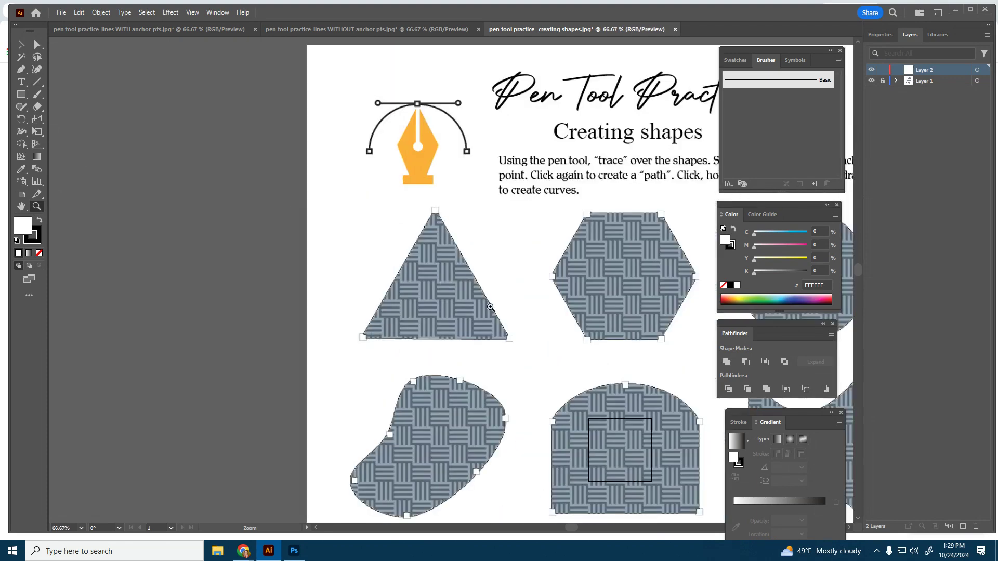
pyautogui.click(490, 307)
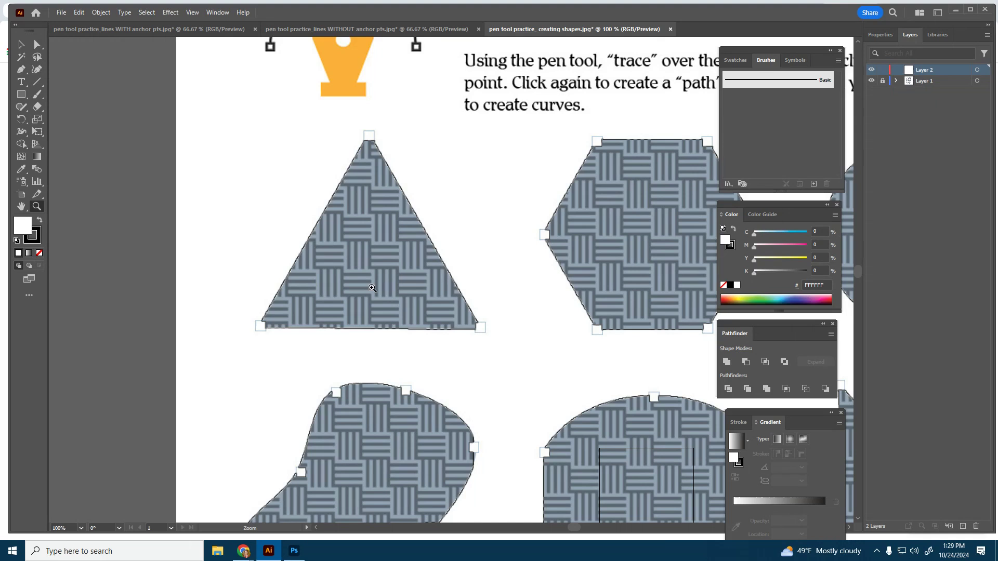
# With the Pen tool active, set the fill colour to pink EE3C8E in the Color Mixer.
pyautogui.click(21, 69)
pyautogui.click(884, 39)
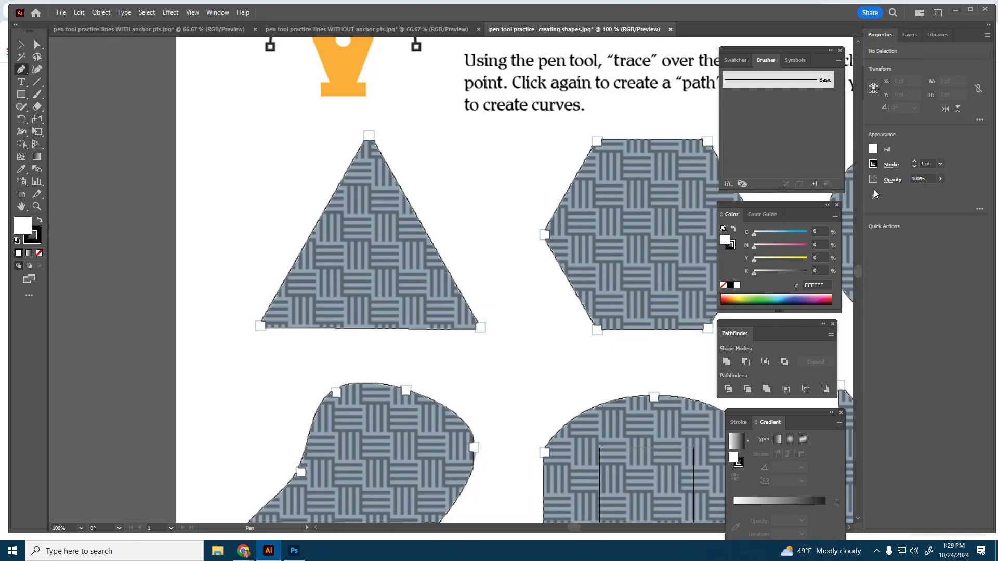
pyautogui.click(874, 150)
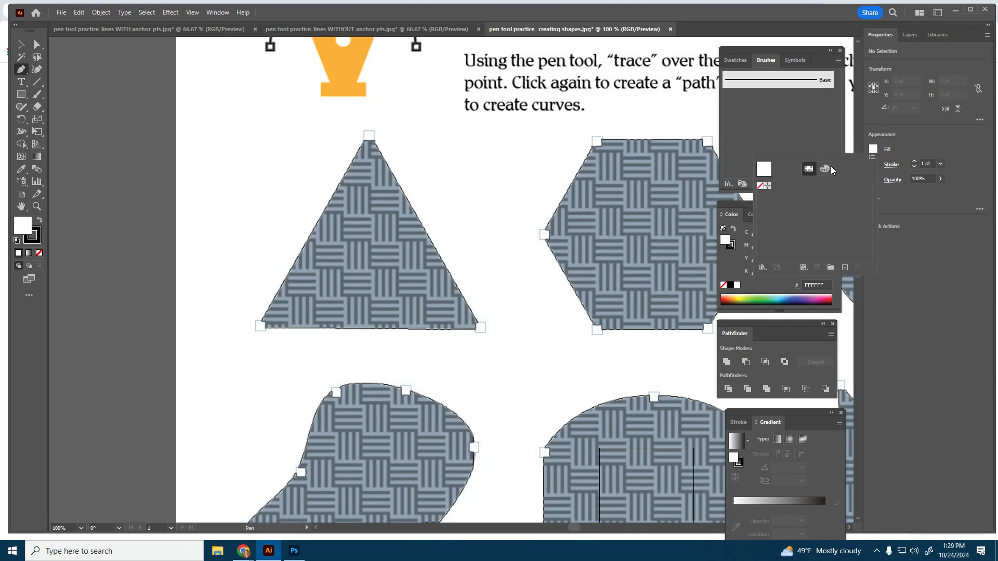
pyautogui.click(824, 169)
pyautogui.click(864, 254)
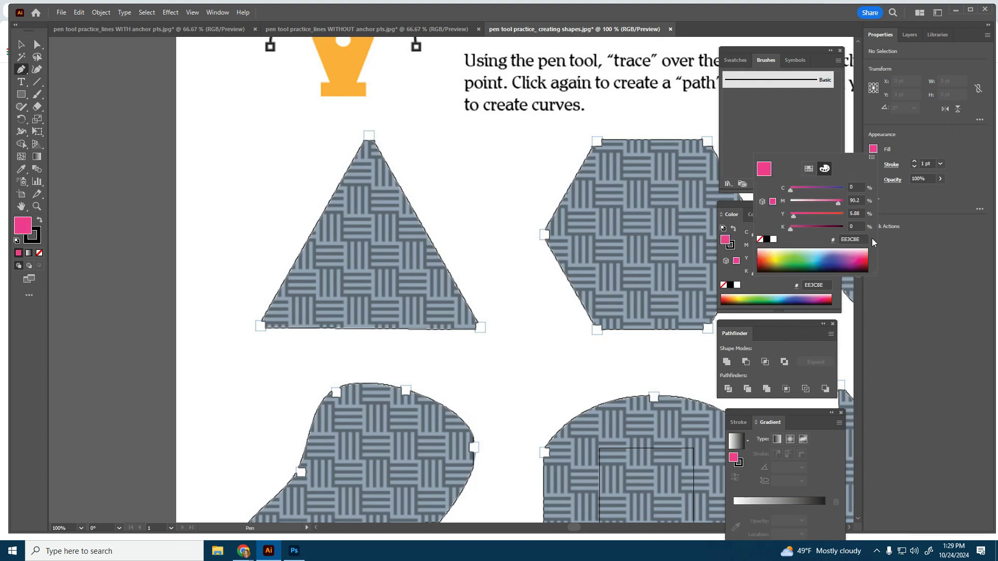
pyautogui.click(934, 142)
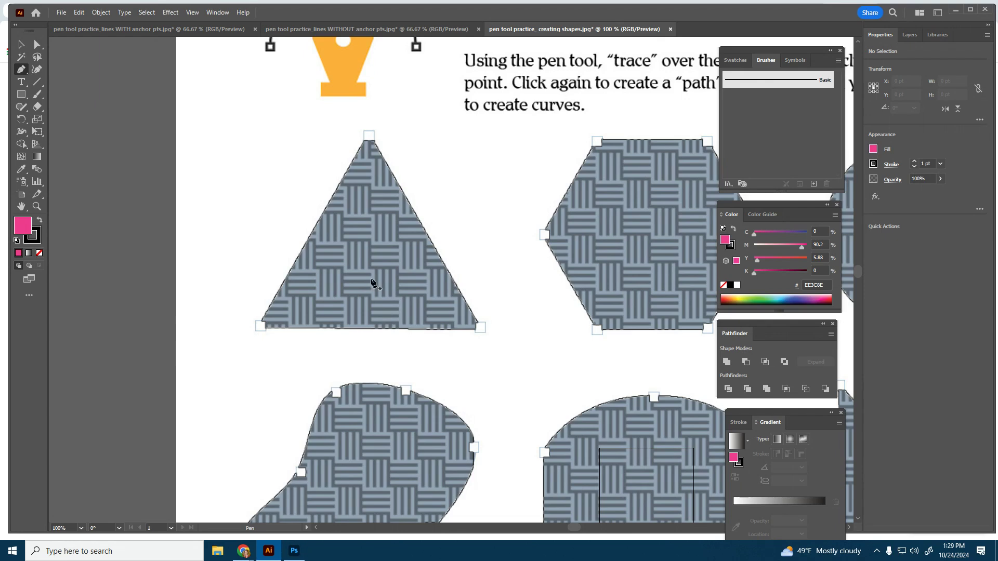
# Trace the triangle through its three corners and close the path at the start.
pyautogui.click(262, 327)
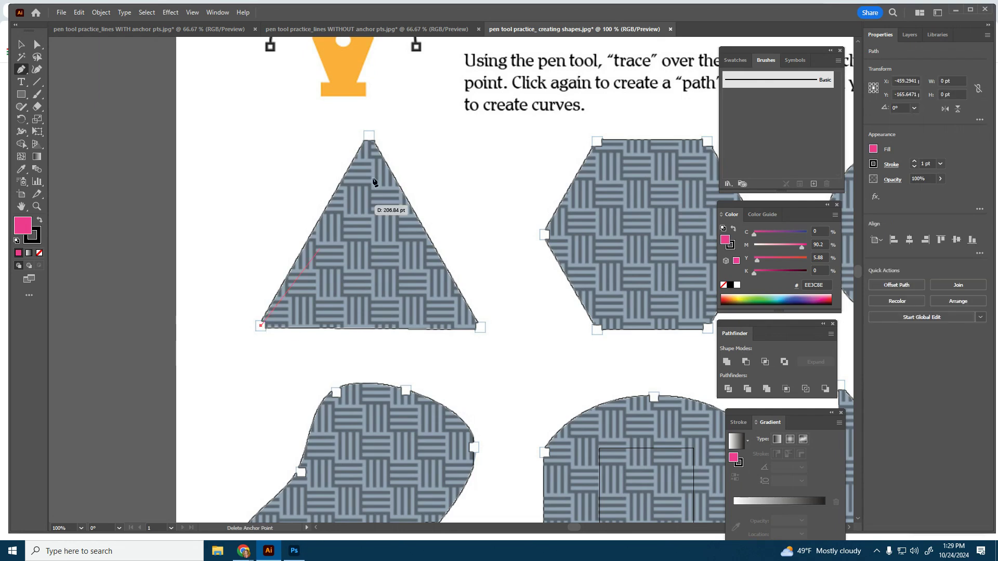
pyautogui.click(368, 136)
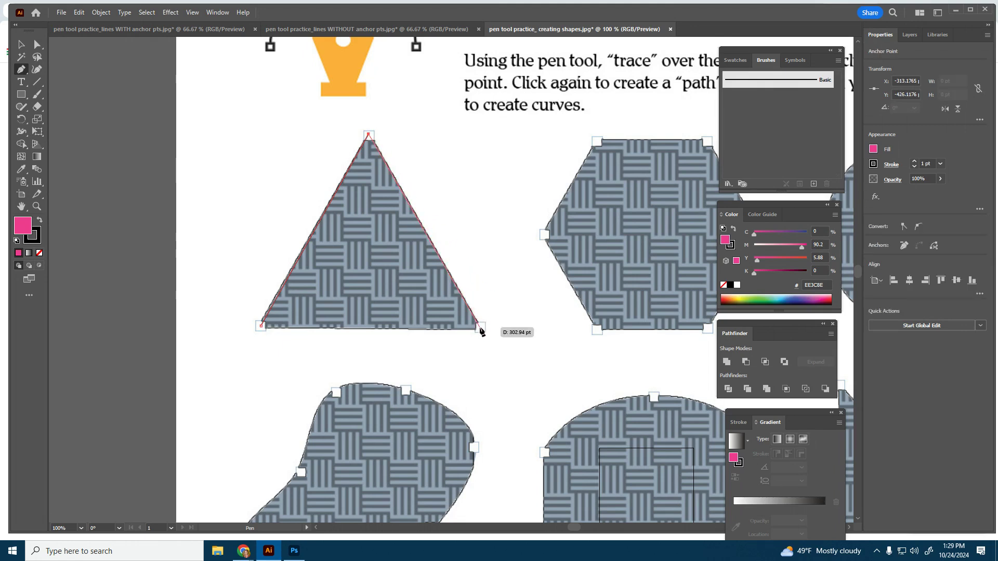
pyautogui.click(481, 327)
pyautogui.click(262, 326)
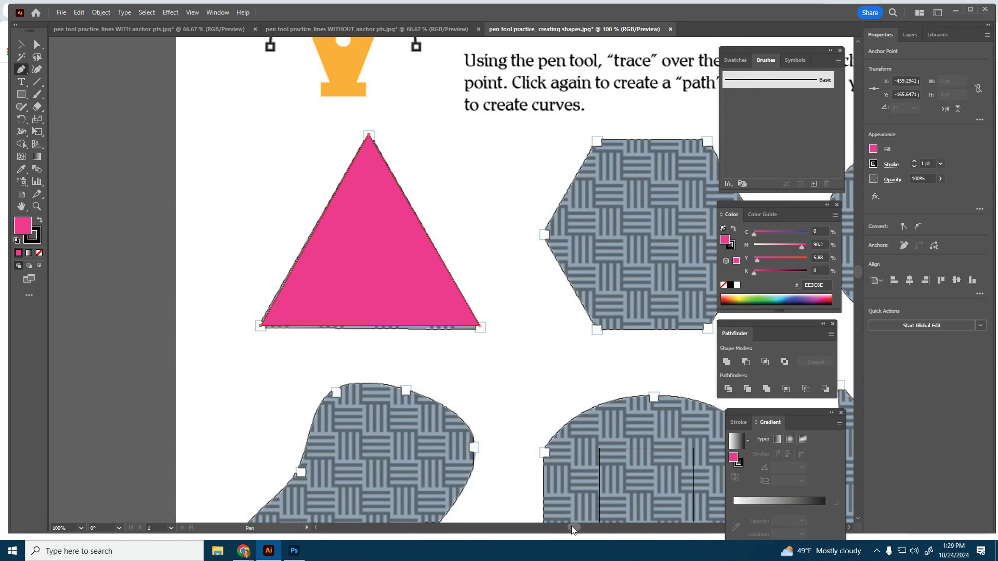
# Trace the hexagon through all six corners and close the path at the top-left.
pyautogui.moveTo(571, 529); pyautogui.dragTo(587, 529)
pyautogui.click(300, 142)
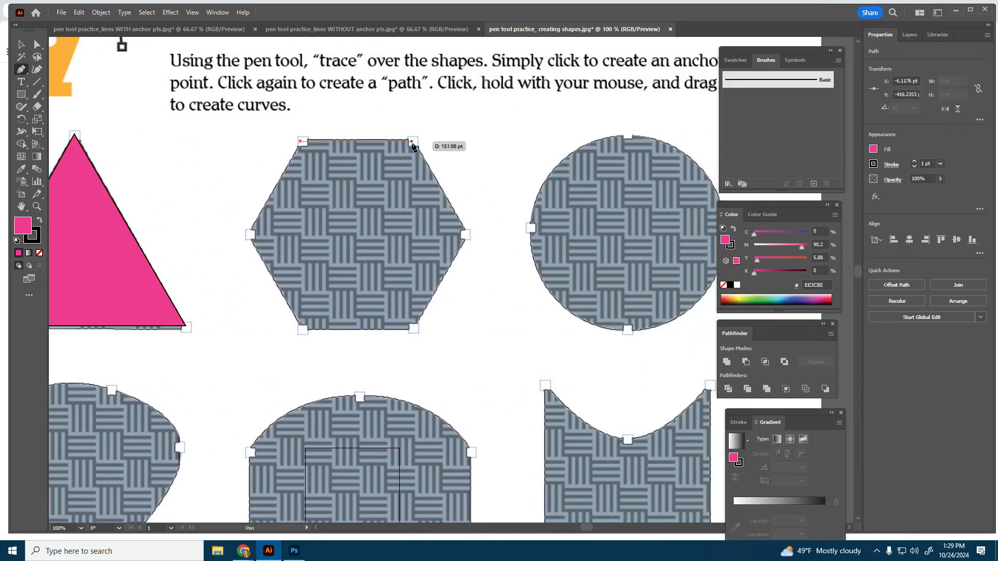
pyautogui.click(412, 142)
pyautogui.click(465, 234)
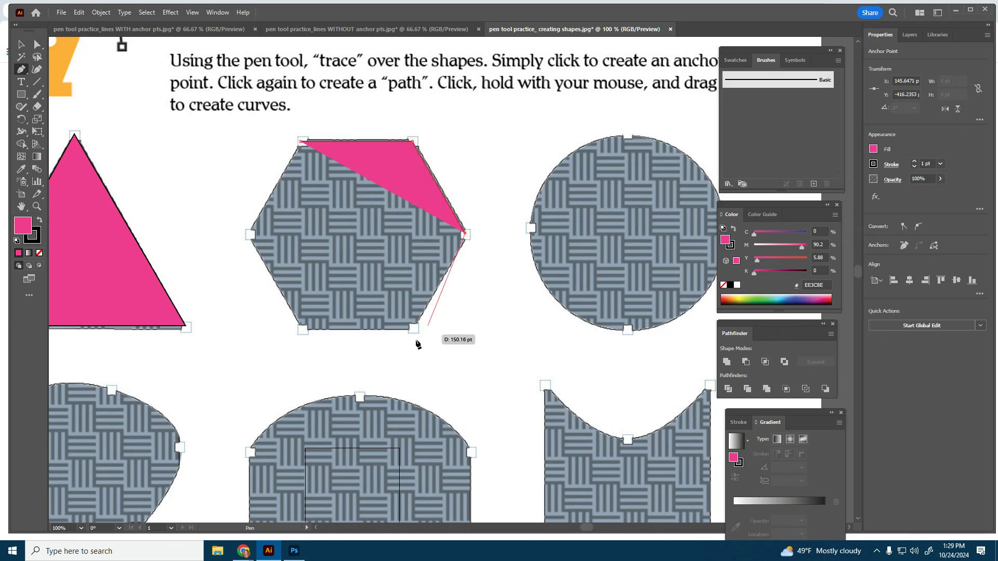
pyautogui.click(413, 329)
pyautogui.click(302, 330)
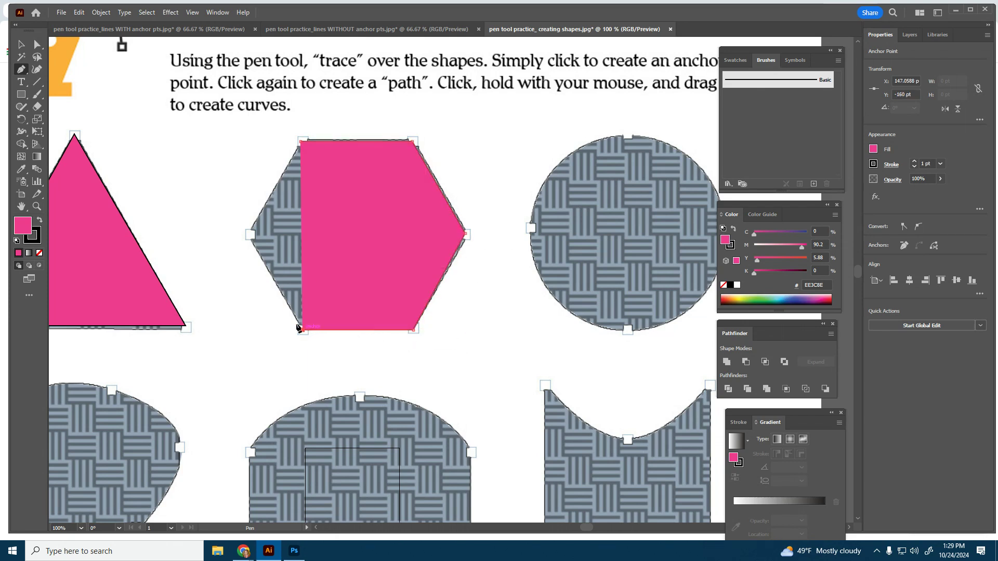
pyautogui.click(250, 235)
pyautogui.click(300, 142)
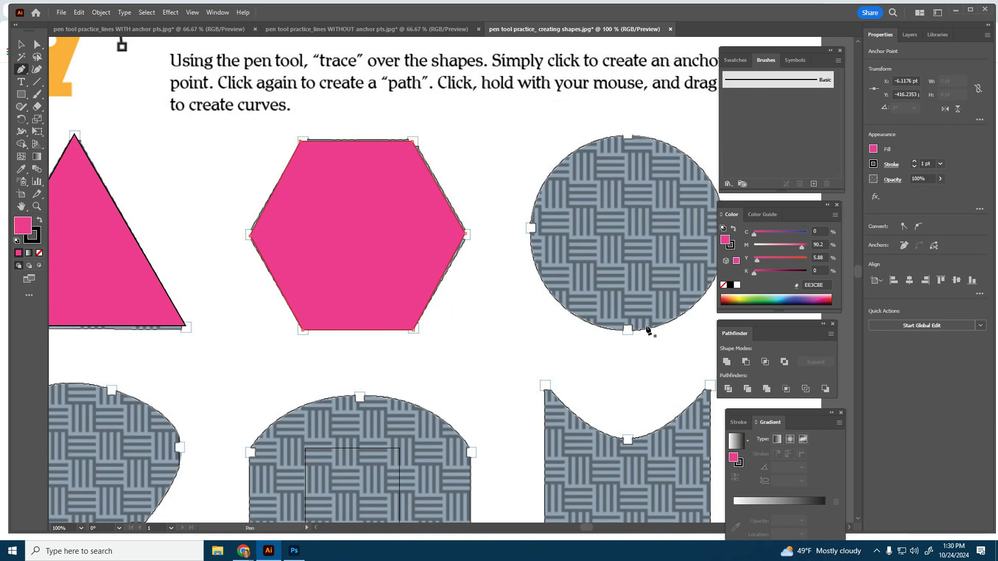
pyautogui.moveTo(587, 527); pyautogui.dragTo(595, 530)
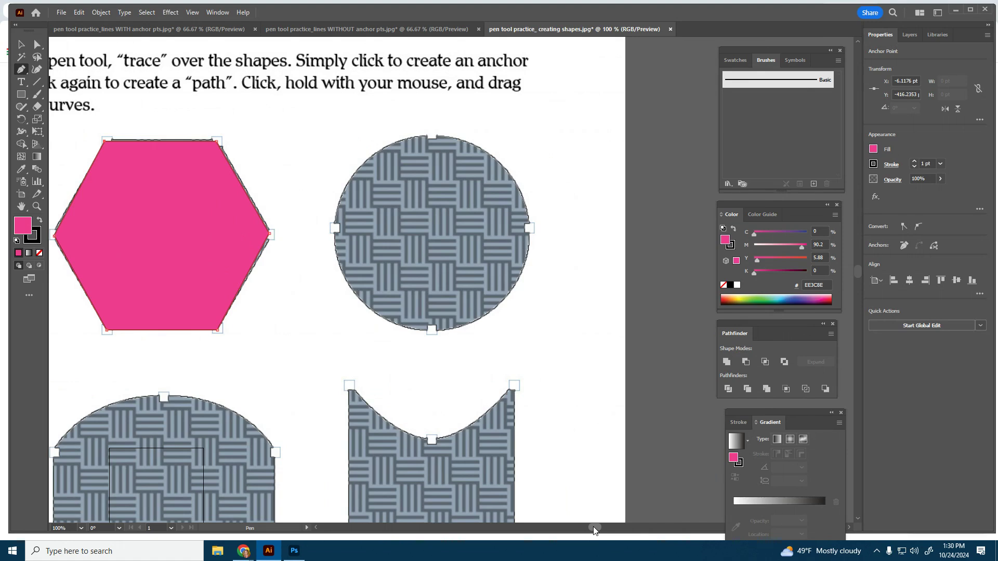
pyautogui.click(335, 227)
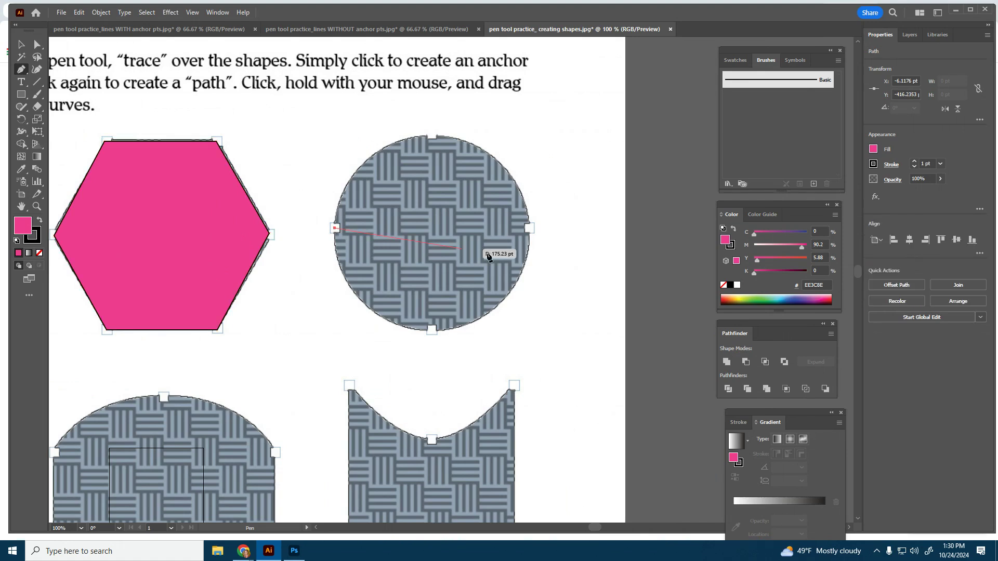
pyautogui.click(529, 228)
pyautogui.click(429, 134)
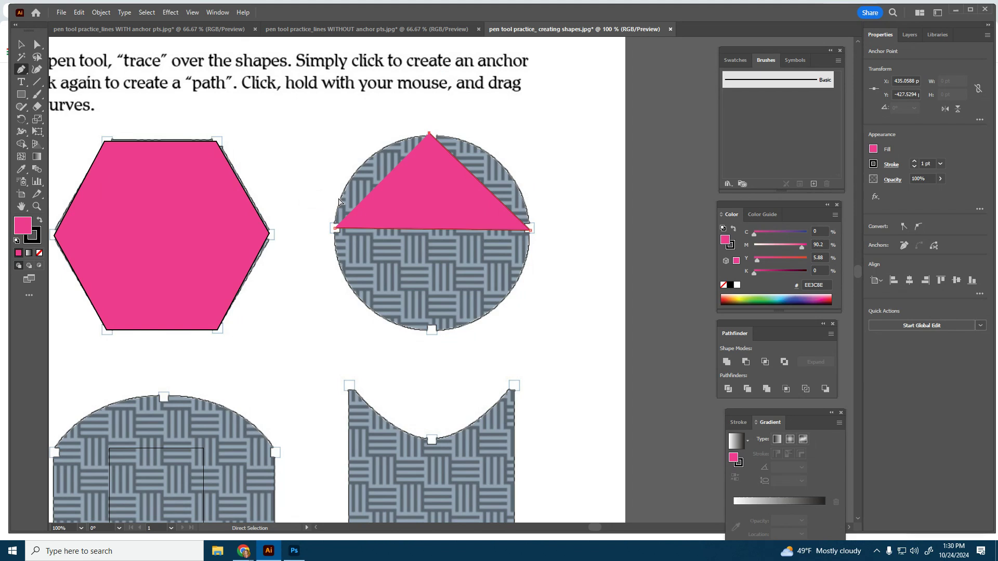
pyautogui.hotkey('ctrl', 'z')
pyautogui.hotkey('ctrl', 'z')
pyautogui.hotkey('ctrl', 'z')
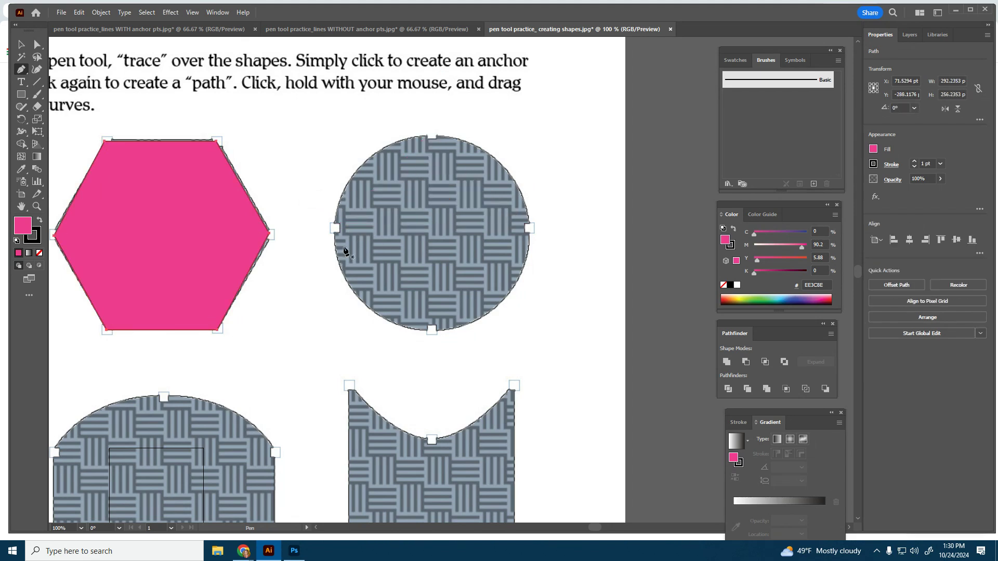
pyautogui.click(335, 227)
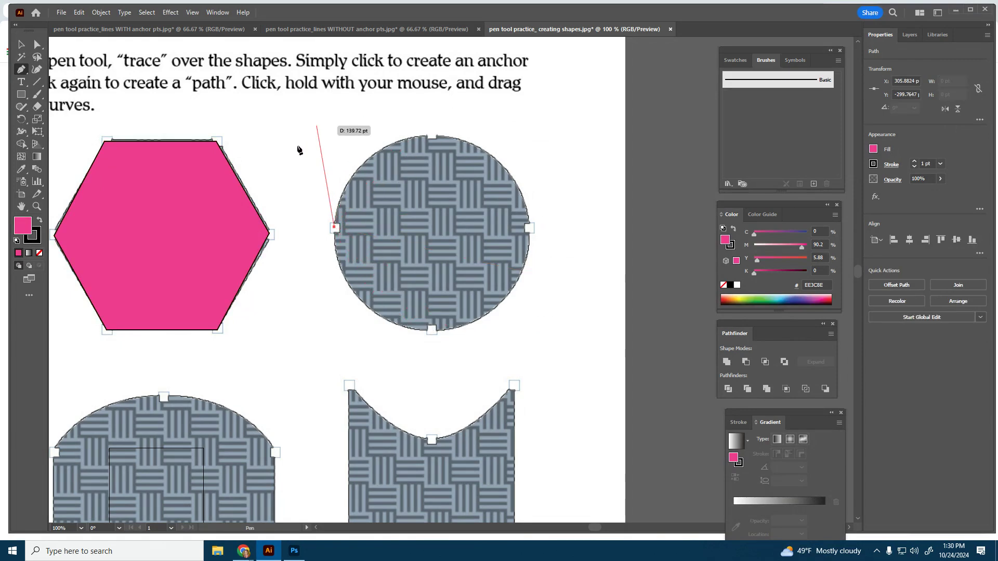
pyautogui.click(432, 329)
pyautogui.click(529, 228)
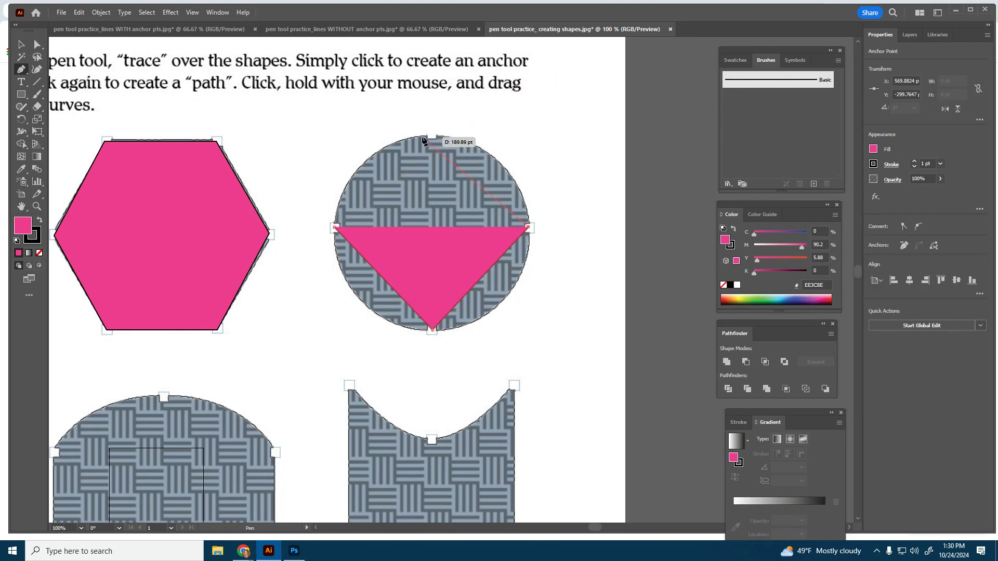
pyautogui.click(427, 136)
pyautogui.press('ctrl')
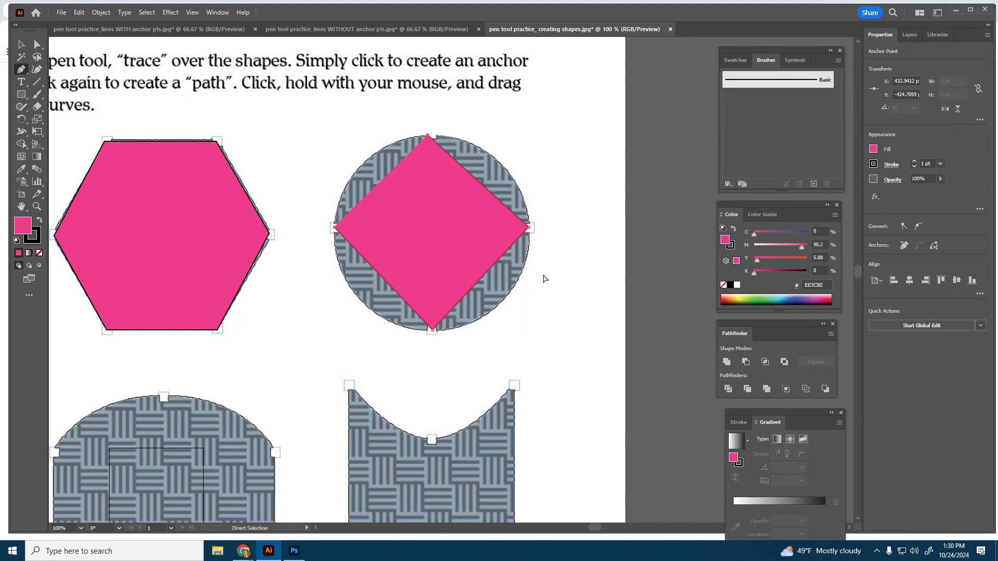
pyautogui.hotkey('ctrl', 'z')
pyautogui.hotkey('ctrl', 'z')
pyautogui.hotkey('ctrl', 'z')
pyautogui.hotkey('ctrl', 'z')
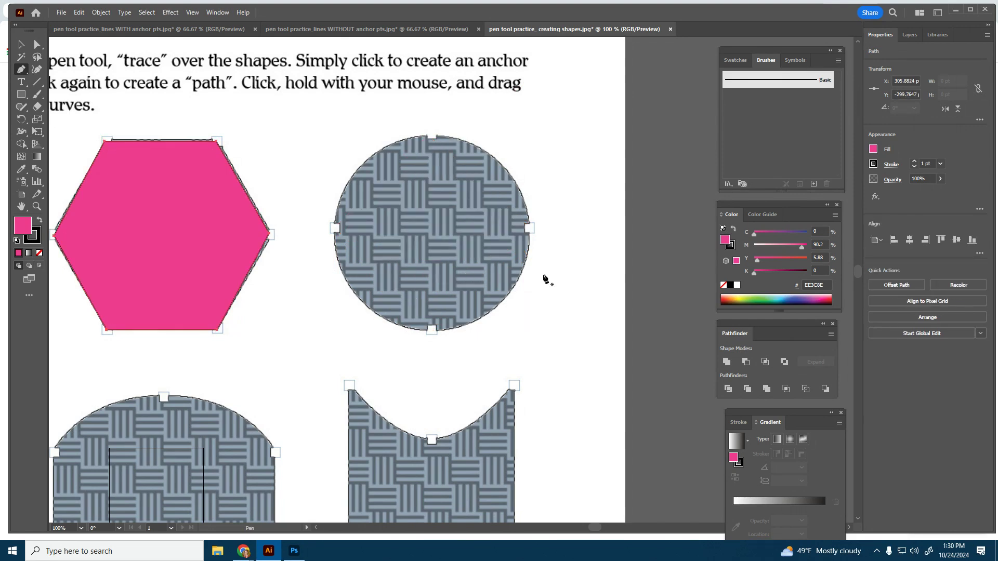
# Trace the circle with curved anchors at left, bottom, right and top, close it, and select it.
pyautogui.click(335, 228)
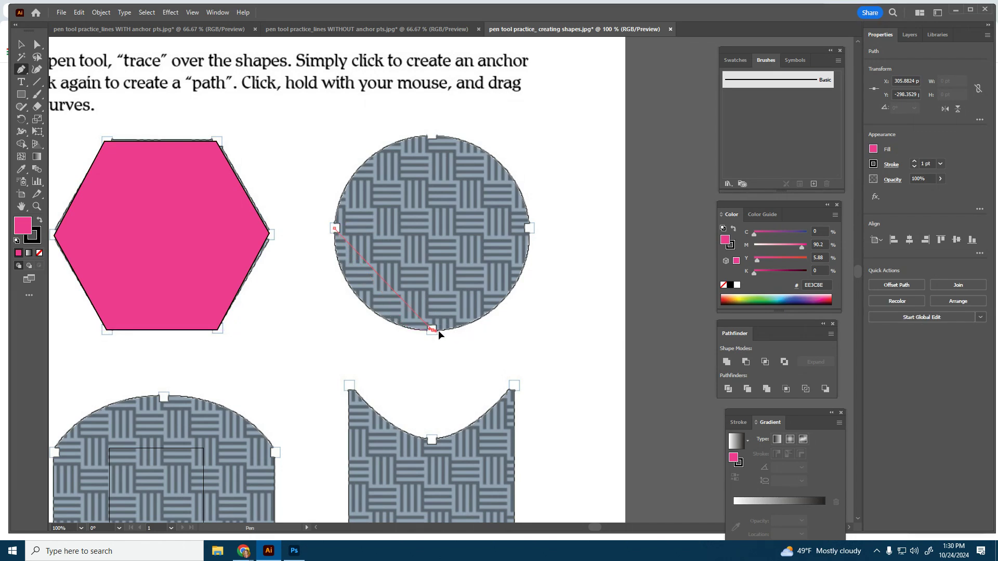
pyautogui.moveTo(488, 330); pyautogui.dragTo(532, 329)
pyautogui.moveTo(531, 328); pyautogui.dragTo(531, 329)
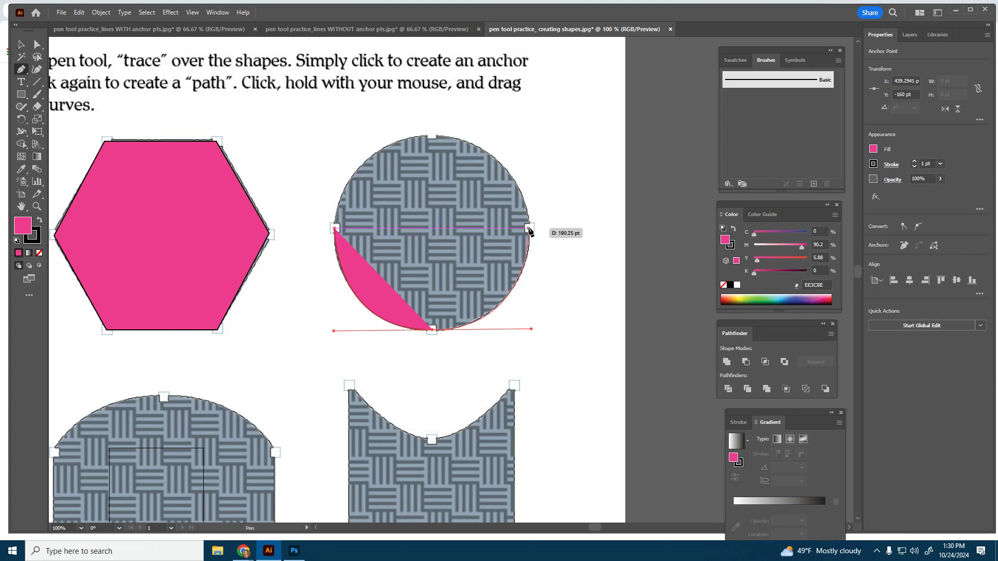
pyautogui.click(529, 229)
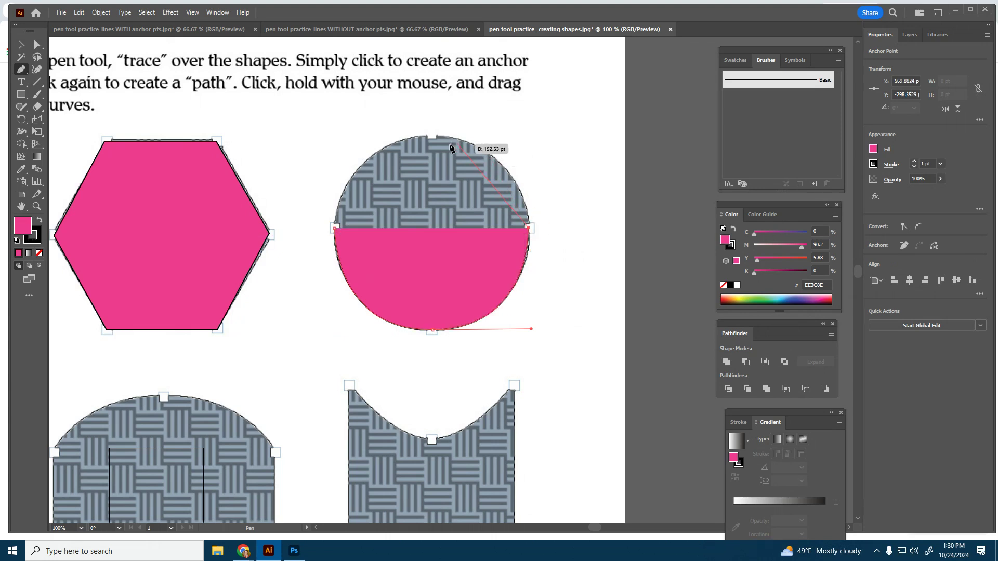
pyautogui.moveTo(432, 135); pyautogui.dragTo(341, 133)
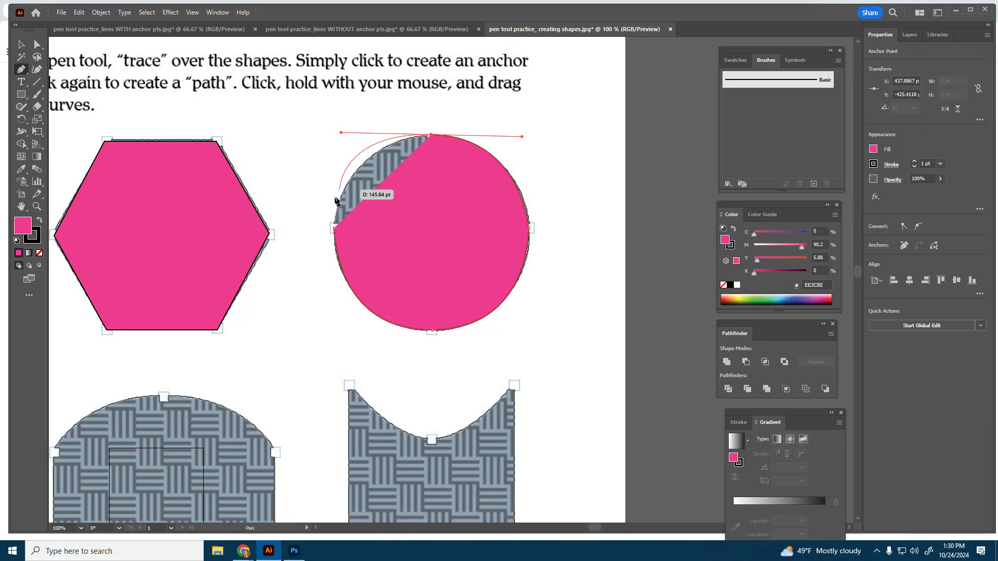
pyautogui.click(334, 233)
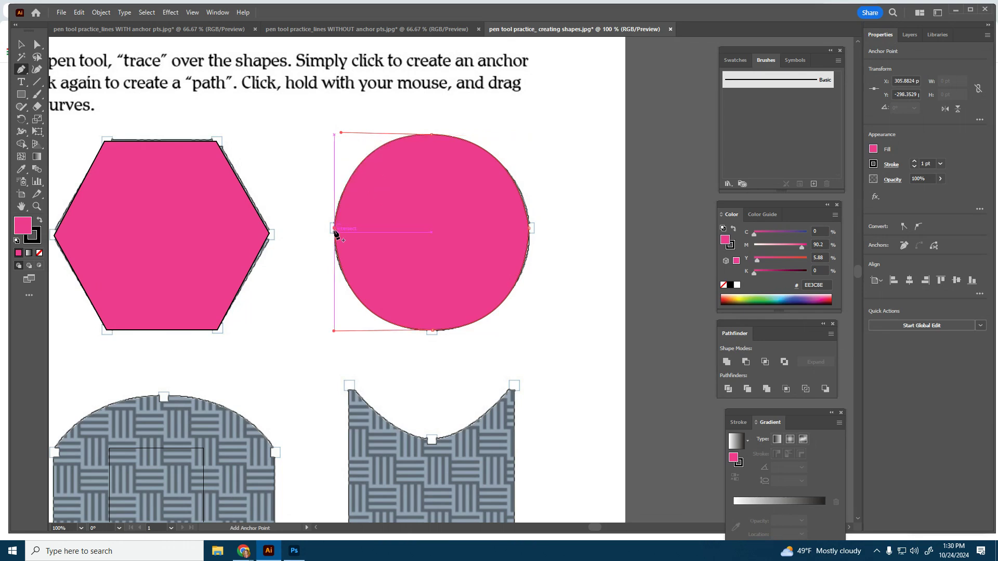
pyautogui.press('v')
pyautogui.click(417, 223)
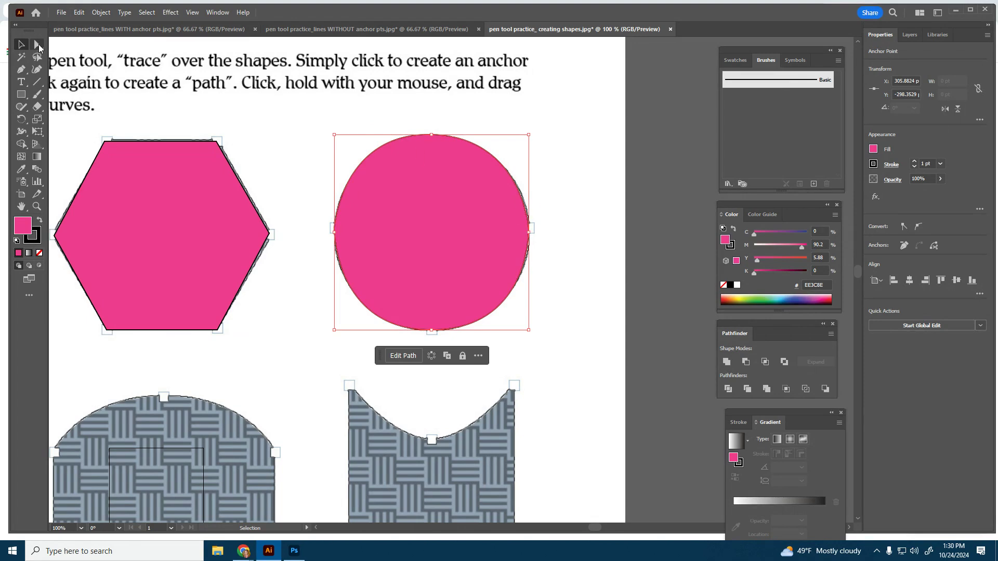
pyautogui.click(38, 46)
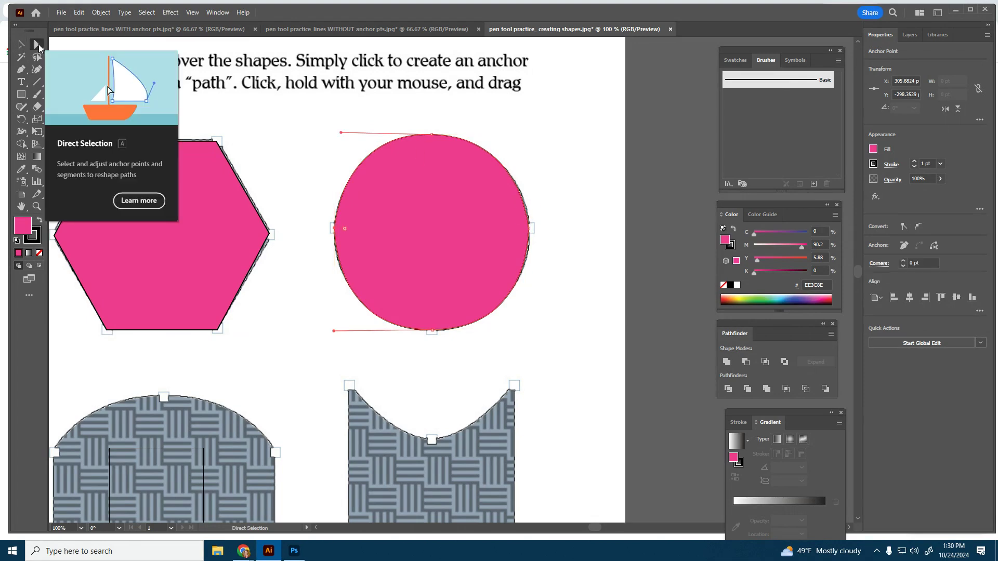
pyautogui.click(431, 135)
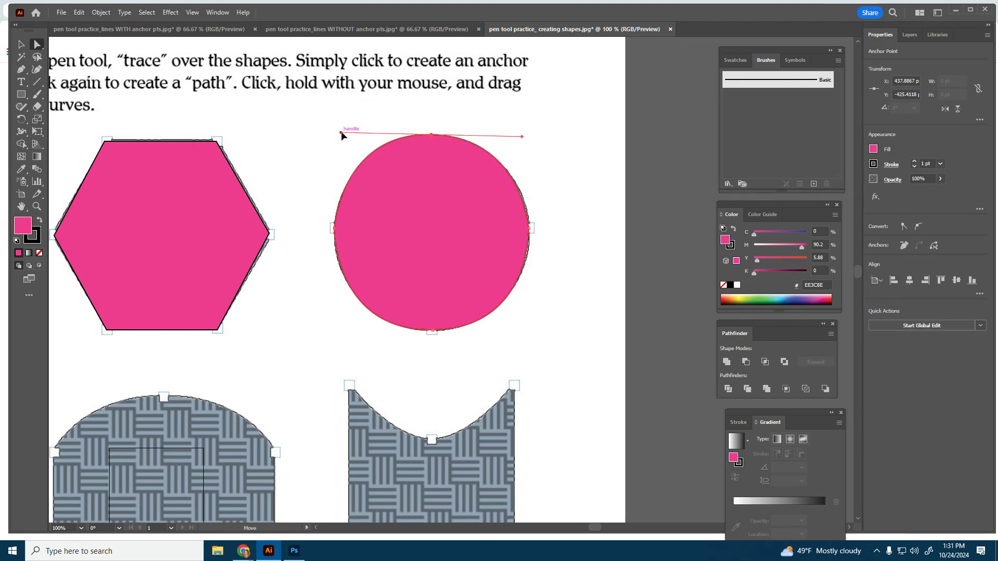
pyautogui.moveTo(341, 133); pyautogui.dragTo(339, 136)
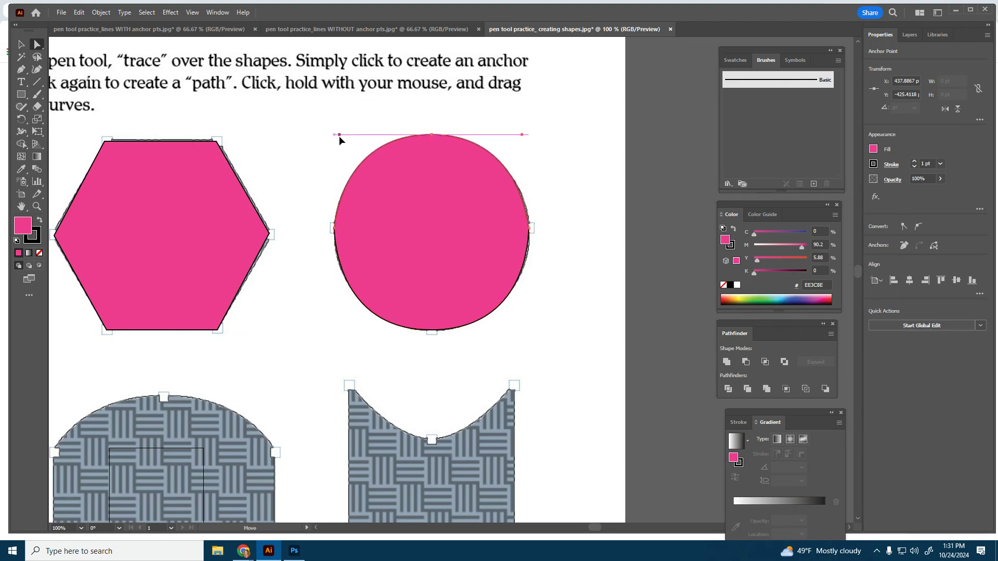
pyautogui.hotkey('ctrl', 'z')
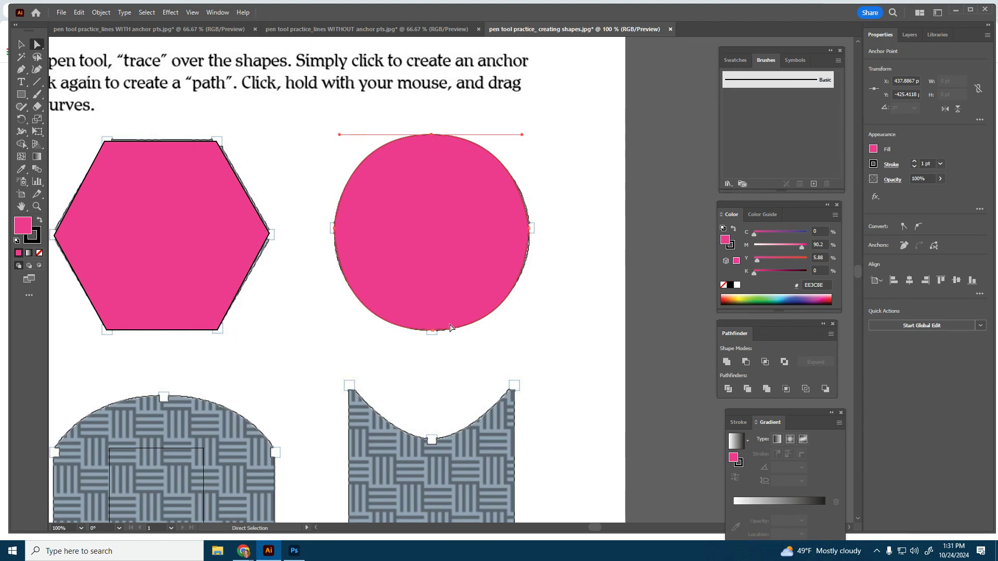
pyautogui.click(335, 228)
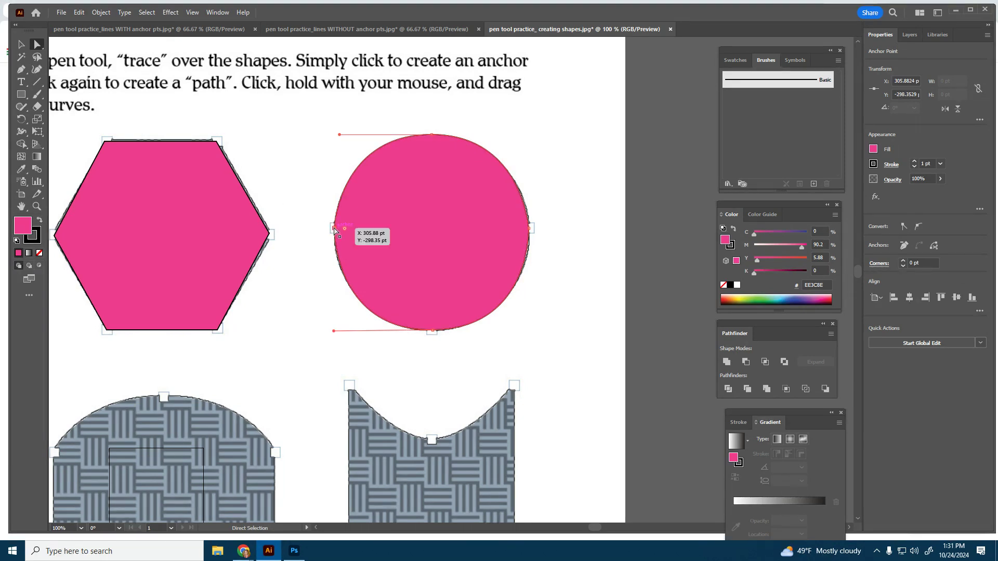
pyautogui.click(540, 338)
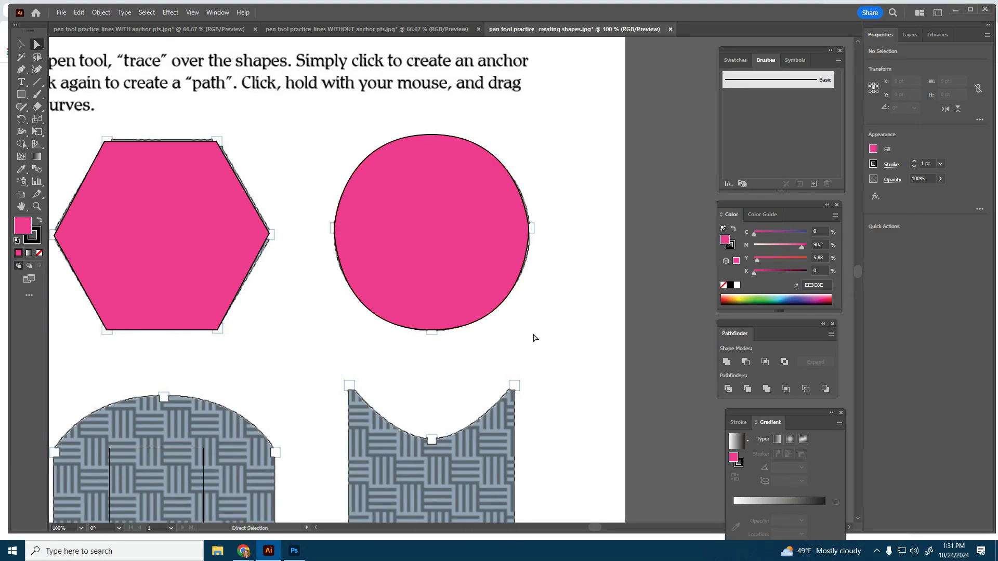
# Scroll down to the blob and start a pink path curving across its top and left side.
pyautogui.scroll(-3, 535, 338)
pyautogui.moveTo(595, 528); pyautogui.dragTo(577, 530)
pyautogui.scroll(-1, 278, 226)
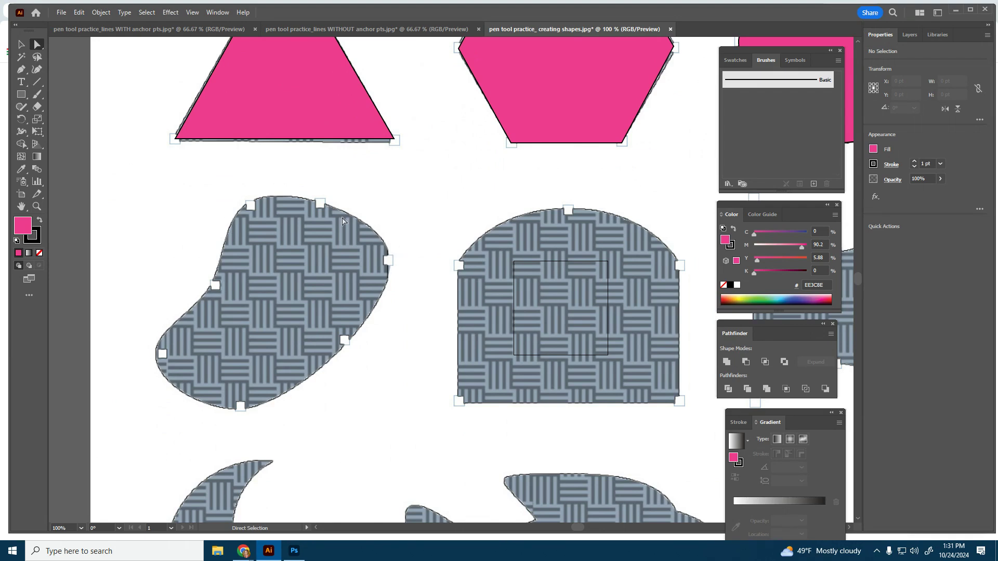
pyautogui.click(20, 71)
pyautogui.click(322, 206)
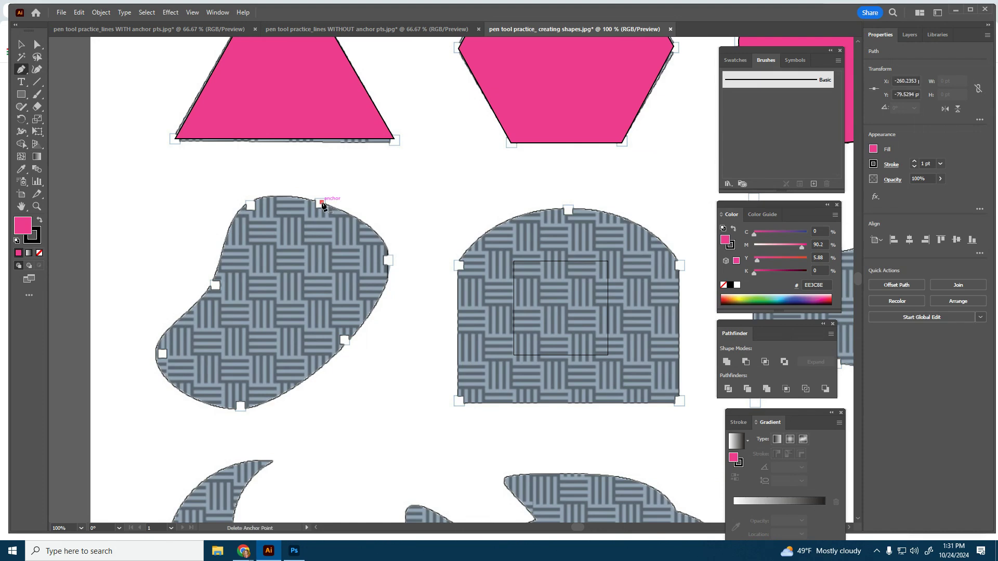
pyautogui.click(251, 206)
pyautogui.moveTo(237, 216); pyautogui.dragTo(224, 219)
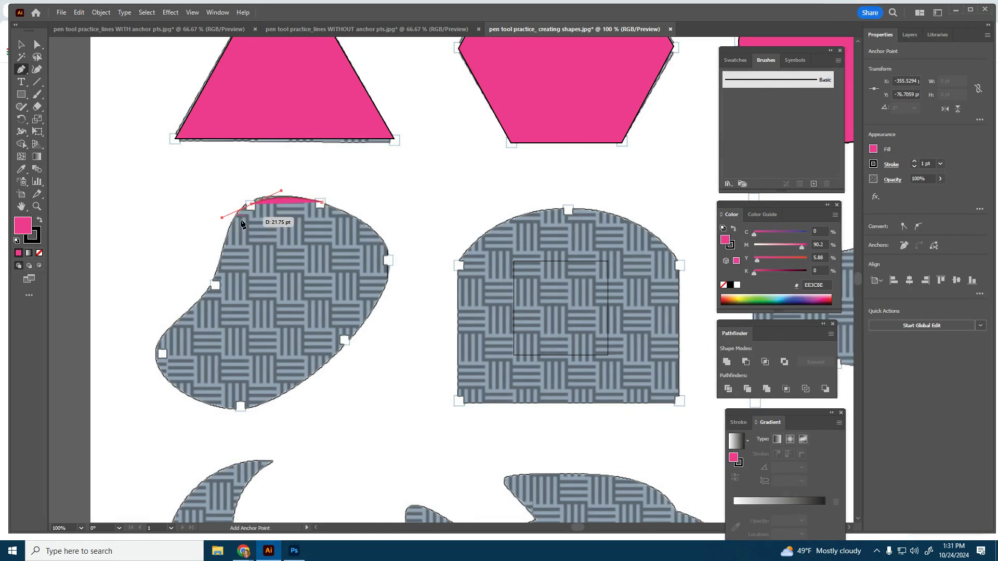
pyautogui.click(215, 286)
pyautogui.moveTo(213, 290); pyautogui.dragTo(208, 298)
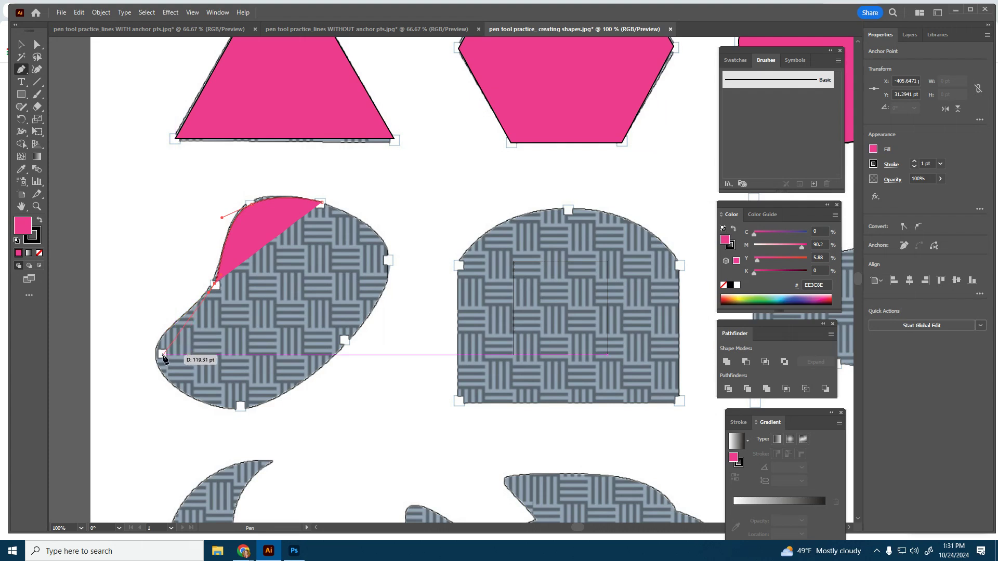
# Finish the blob's lower-left, bottom and right curves, close the path and deselect it.
pyautogui.moveTo(163, 376); pyautogui.dragTo(58, 36)
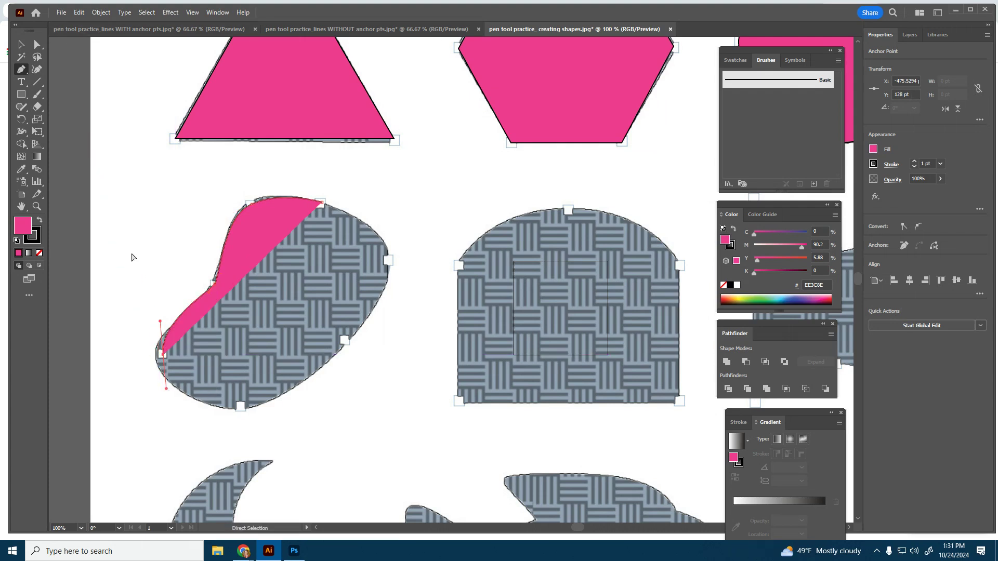
pyautogui.hotkey('ctrl', 'z')
pyautogui.moveTo(158, 354); pyautogui.dragTo(160, 380)
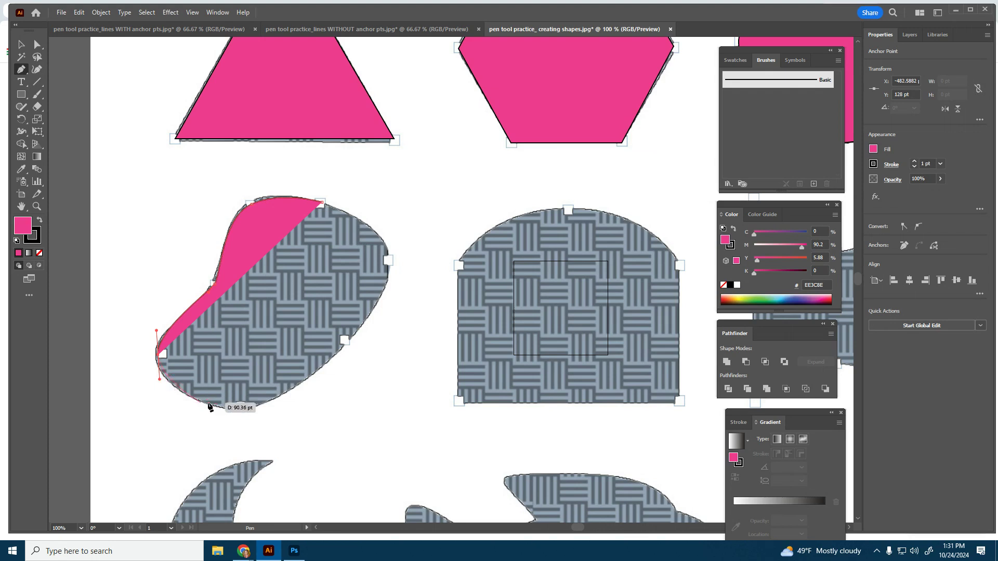
pyautogui.click(239, 408)
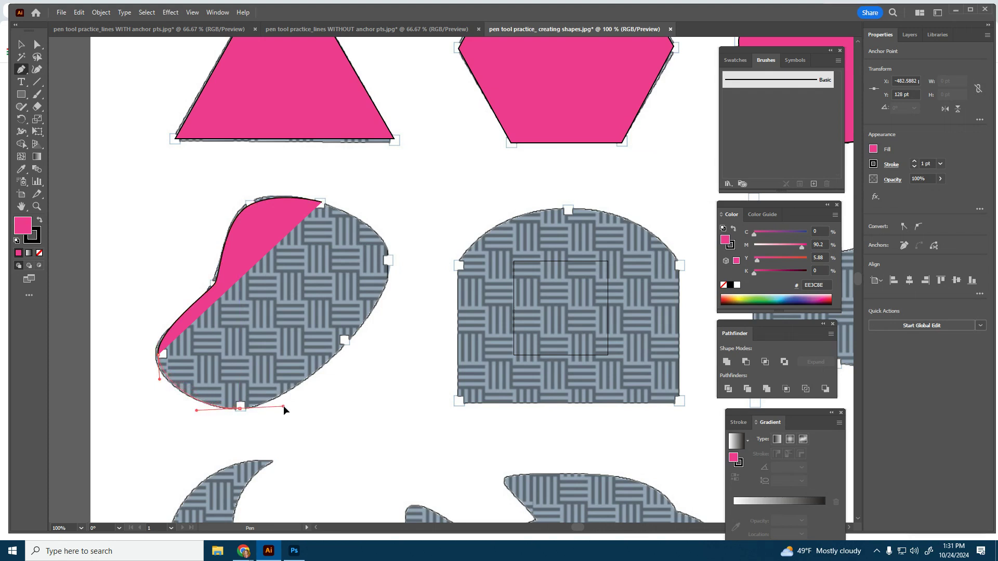
pyautogui.moveTo(283, 405); pyautogui.dragTo(283, 406)
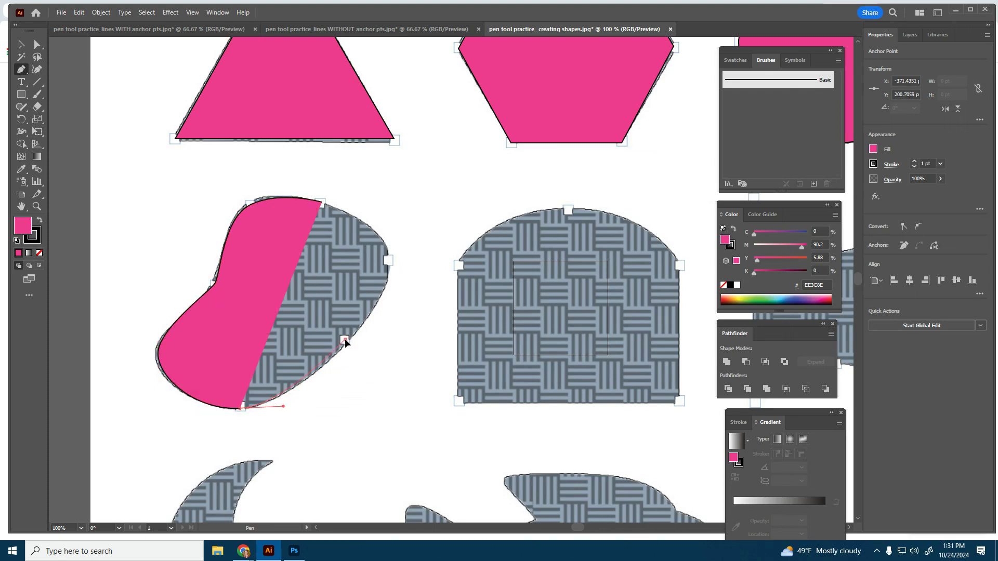
pyautogui.moveTo(353, 330); pyautogui.dragTo(358, 327)
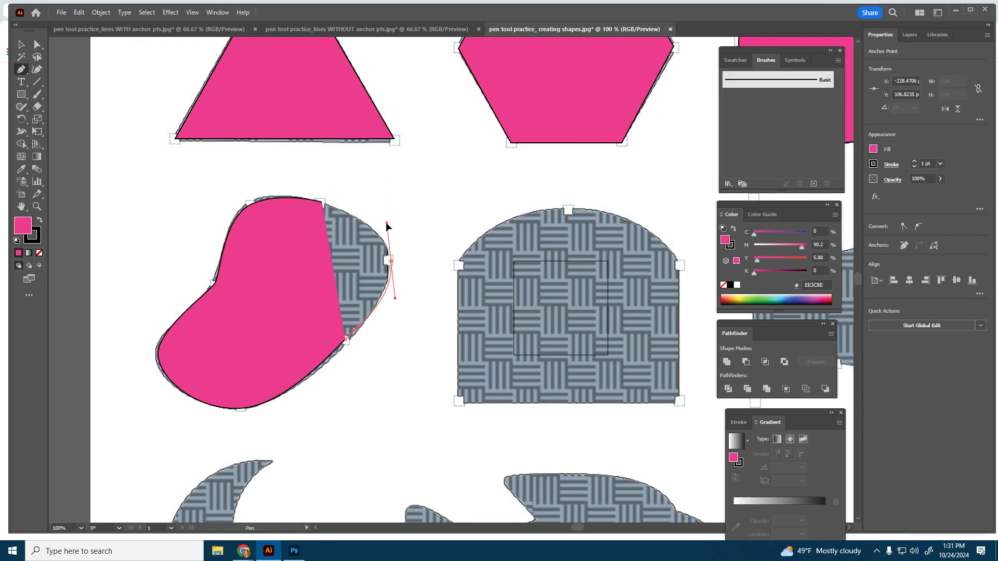
pyautogui.moveTo(385, 223); pyautogui.dragTo(386, 223)
pyautogui.click(321, 203)
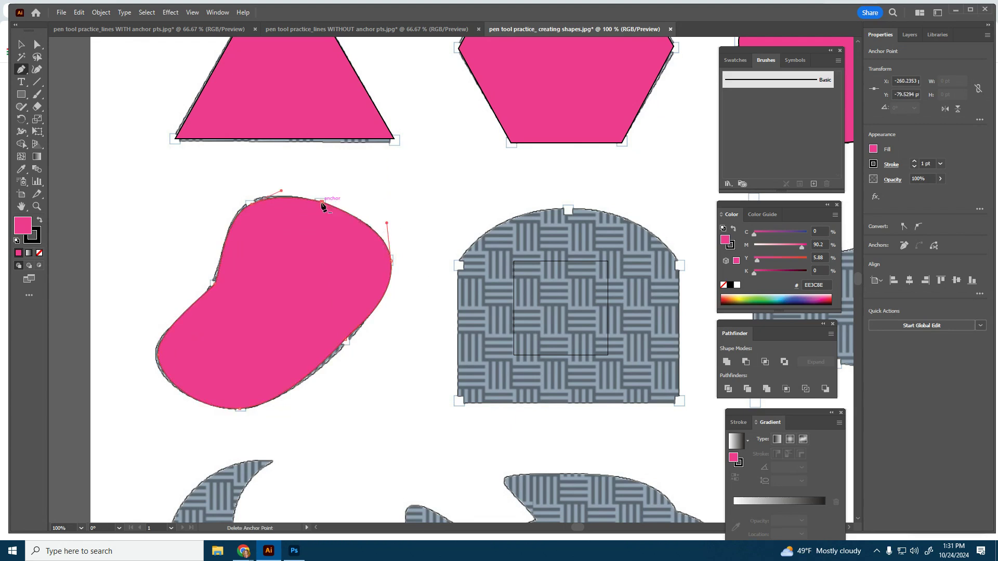
pyautogui.press('v')
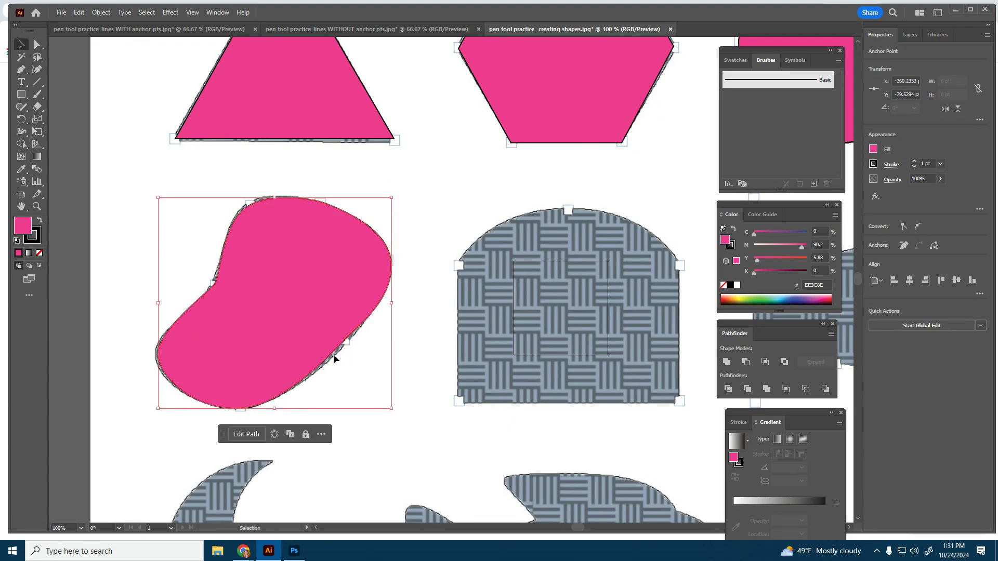
pyautogui.click(411, 350)
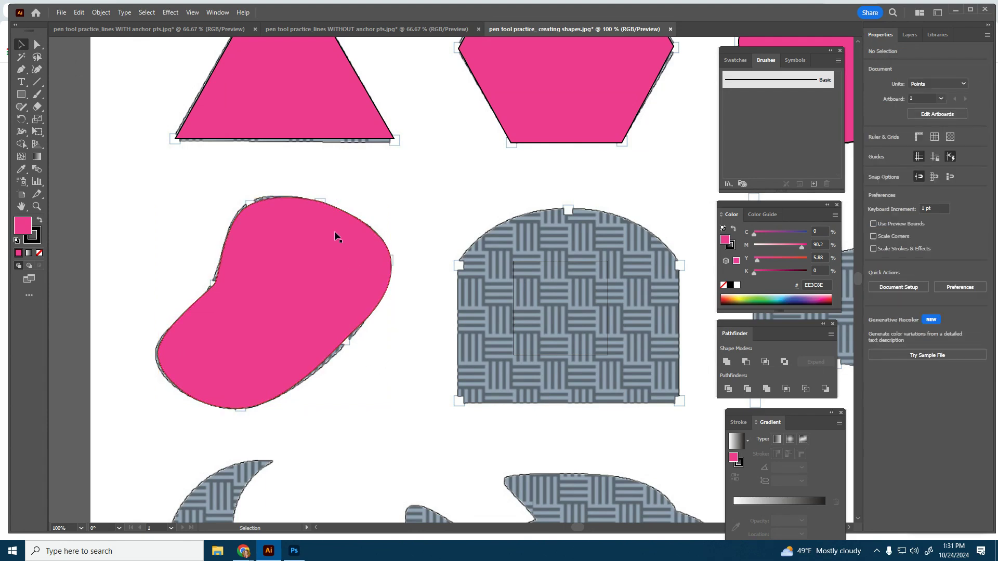
# Trace the arch shape's four corners plus a curved top-centre anchor, closing at the top-left corner.
pyautogui.moveTo(575, 529); pyautogui.dragTo(585, 529)
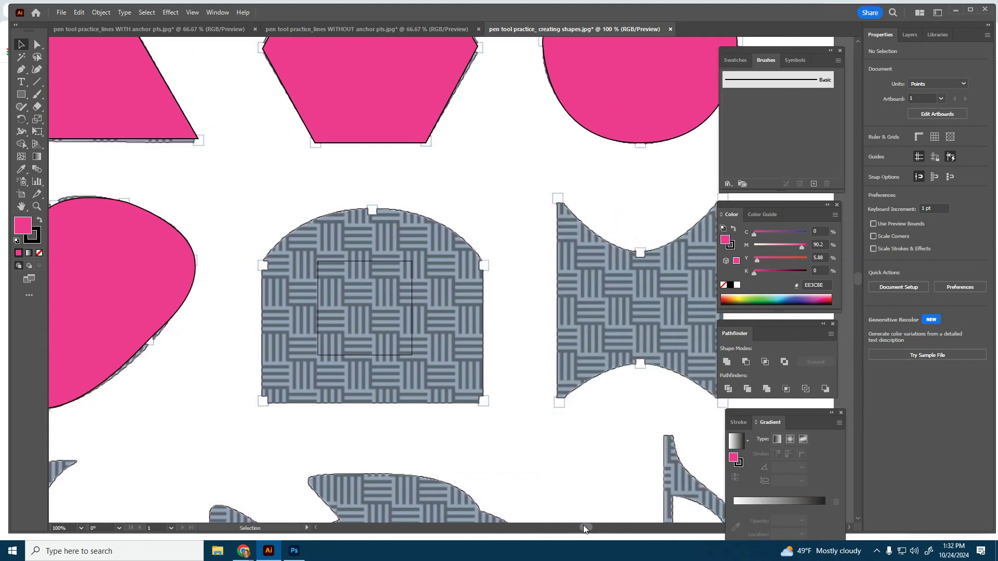
pyautogui.click(20, 70)
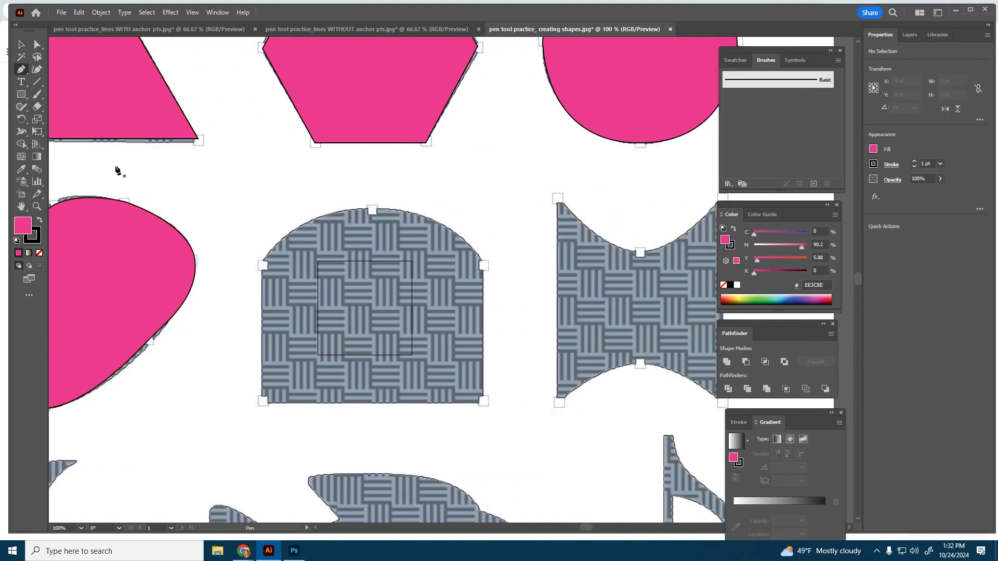
pyautogui.click(262, 266)
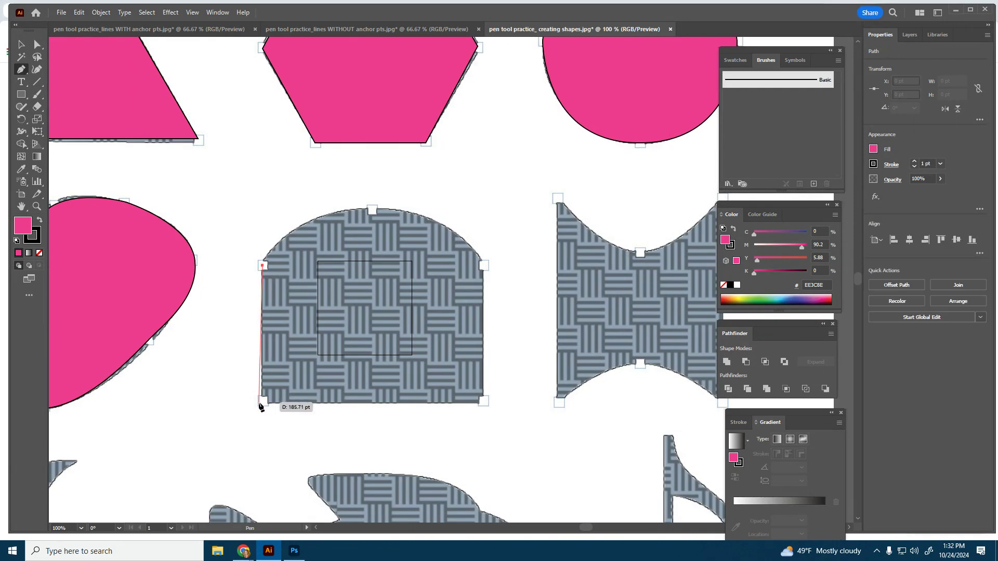
pyautogui.click(263, 401)
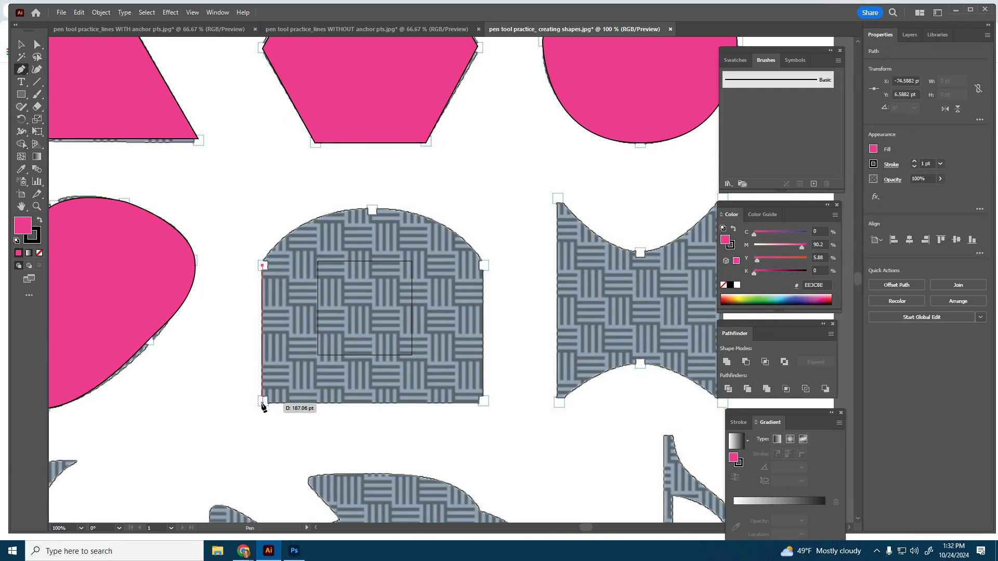
pyautogui.click(483, 402)
pyautogui.click(483, 266)
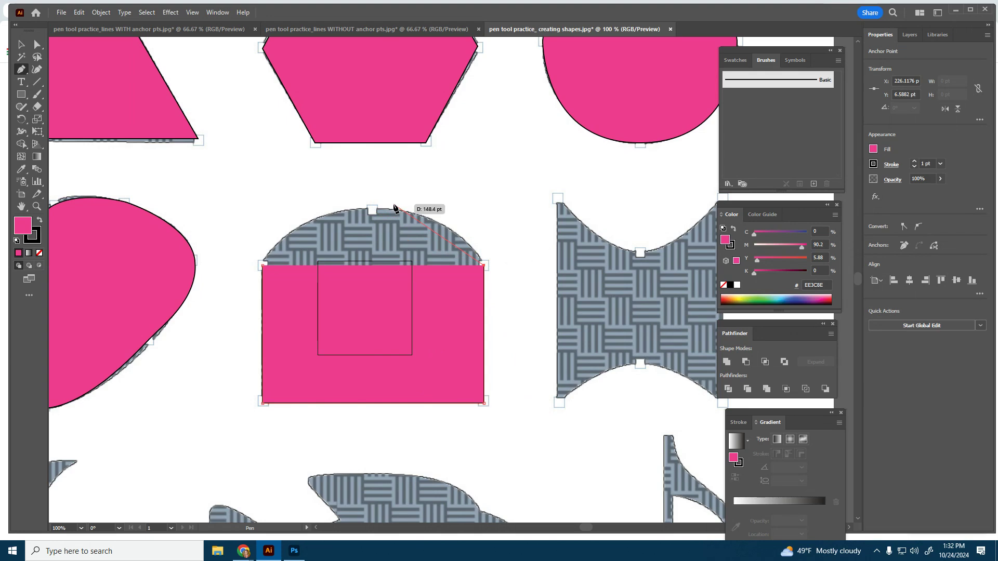
pyautogui.click(372, 211)
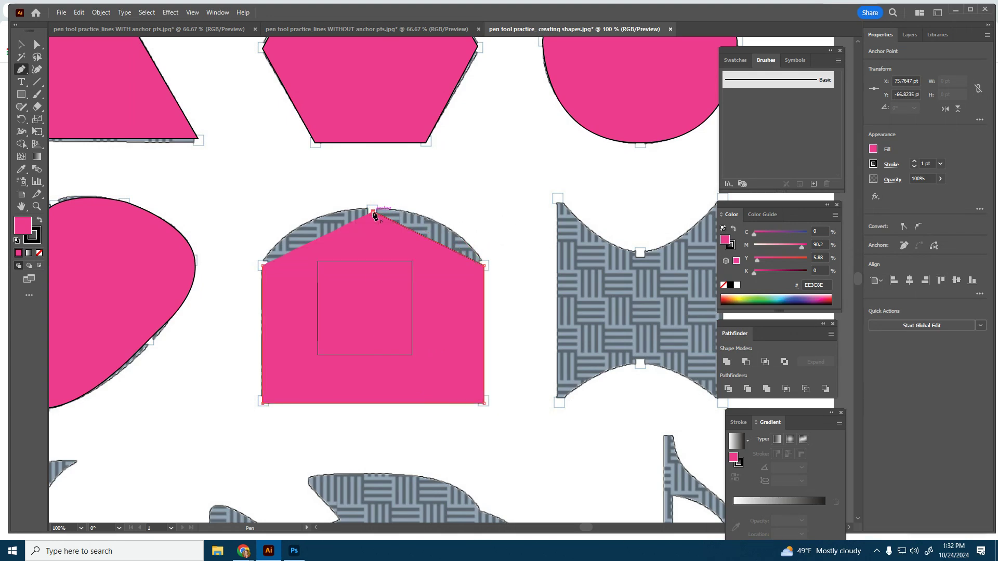
pyautogui.hotkey('ctrl', 'z')
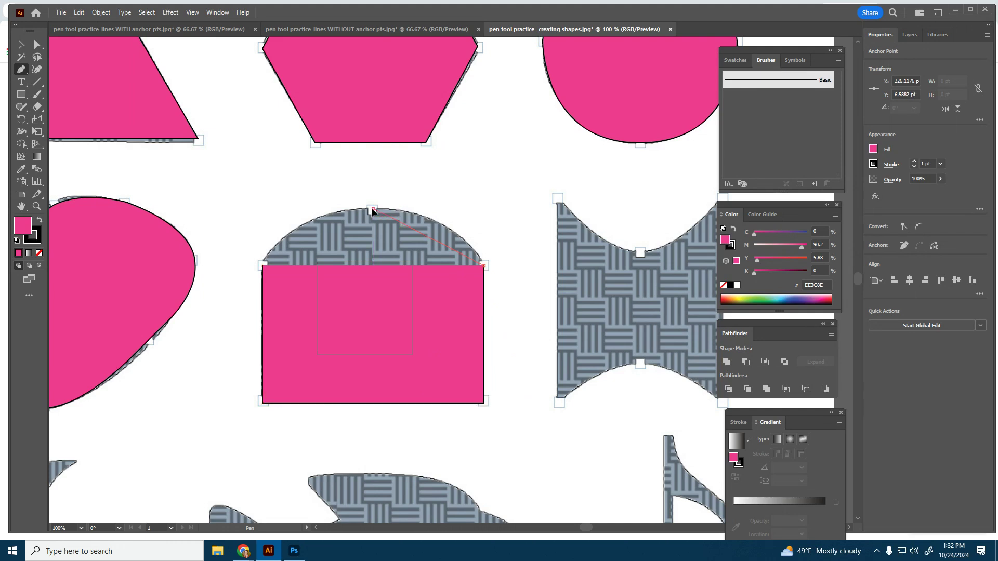
pyautogui.moveTo(356, 208); pyautogui.dragTo(289, 209)
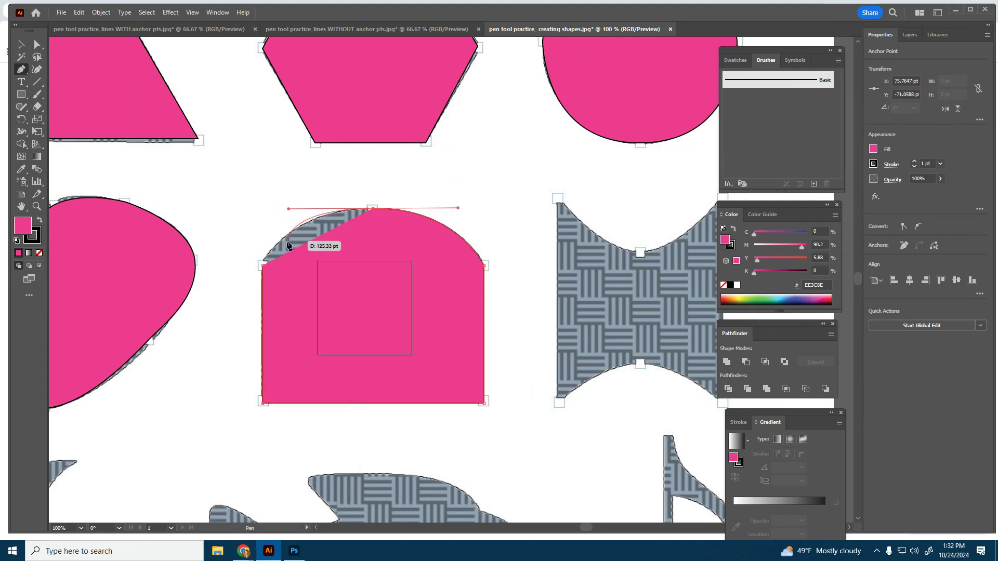
pyautogui.click(263, 266)
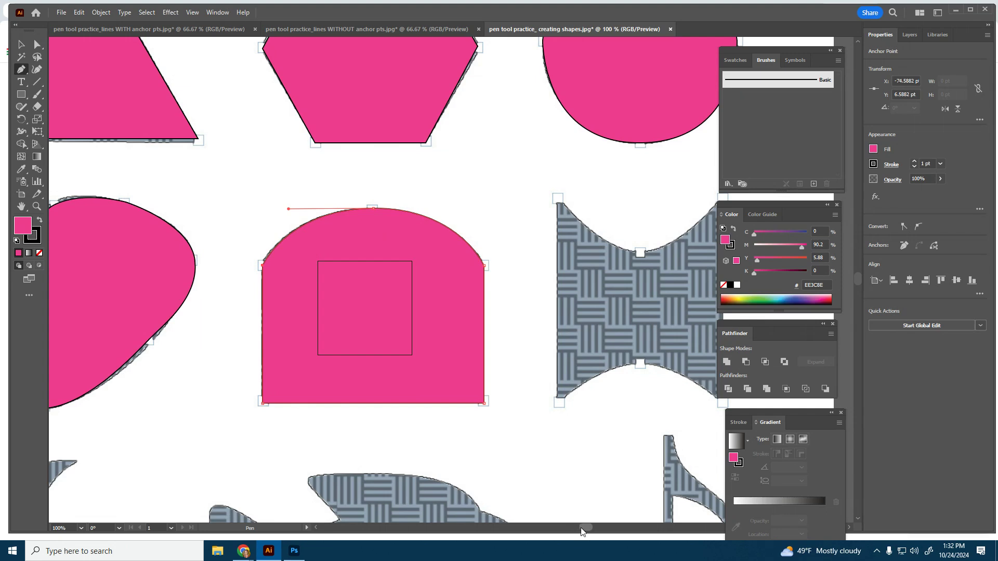
pyautogui.moveTo(581, 530); pyautogui.dragTo(599, 528)
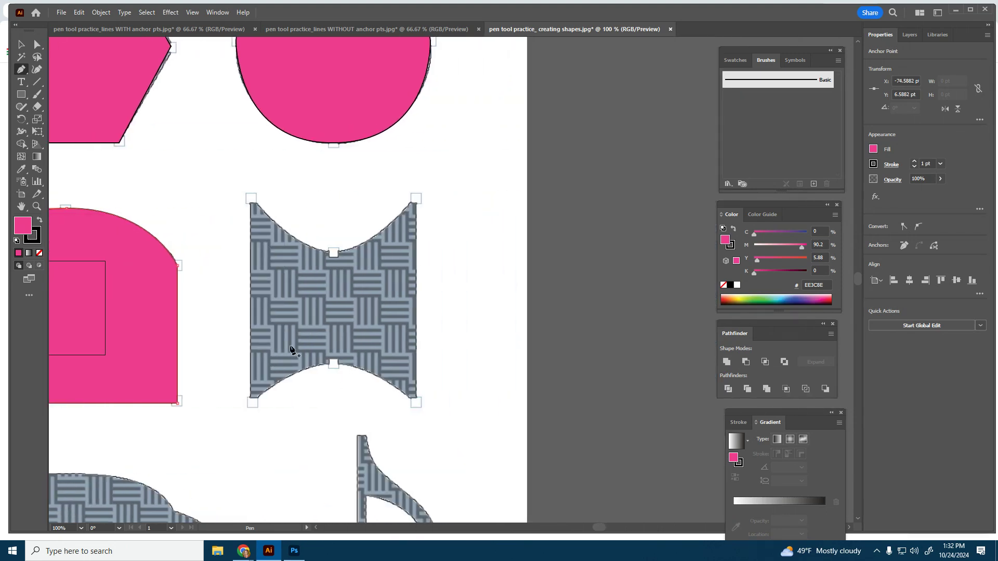
# Trace the hourglass shape with curved top and bottom edges, then restore fill opacity to 100%.
pyautogui.click(252, 199)
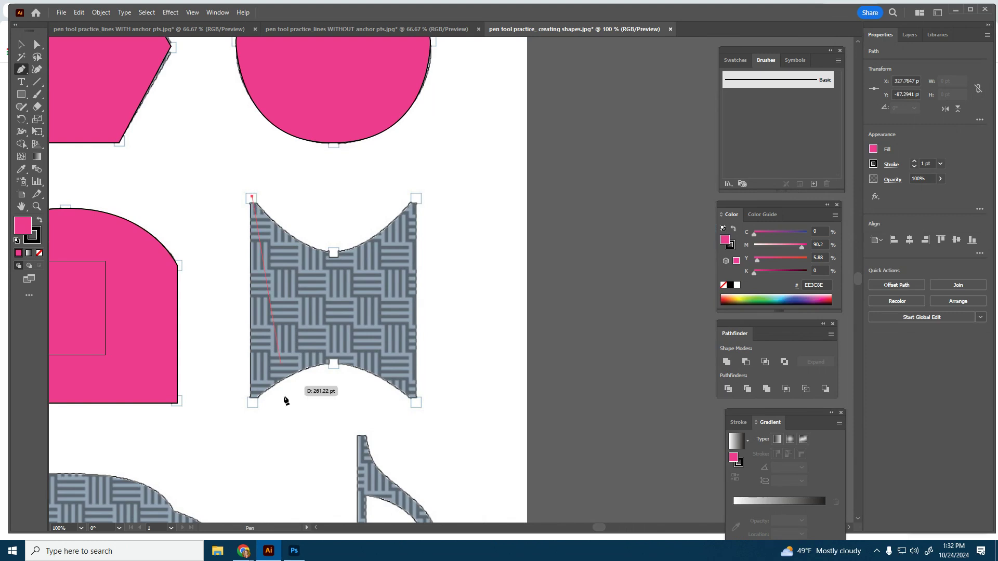
pyautogui.click(252, 403)
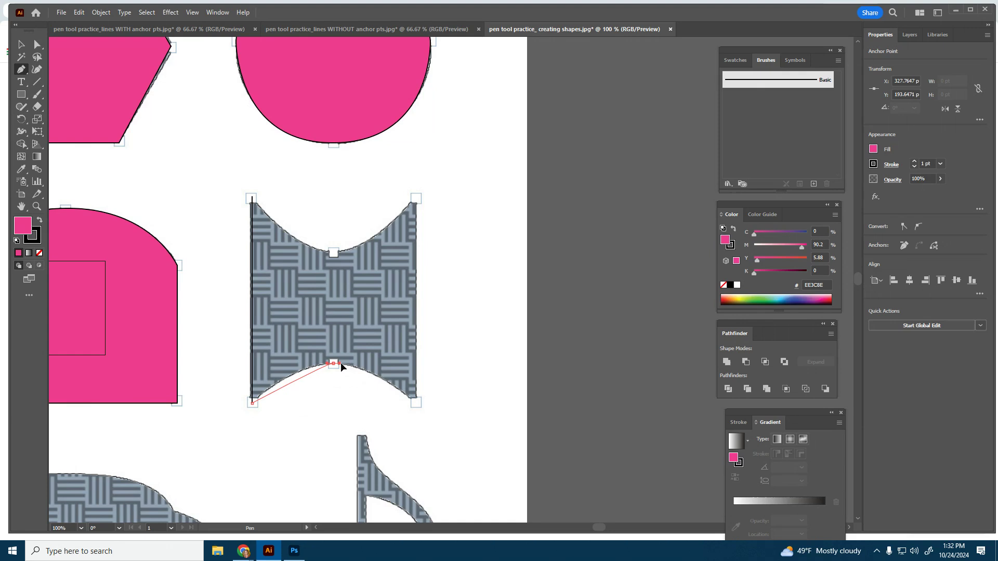
pyautogui.moveTo(359, 366); pyautogui.dragTo(370, 367)
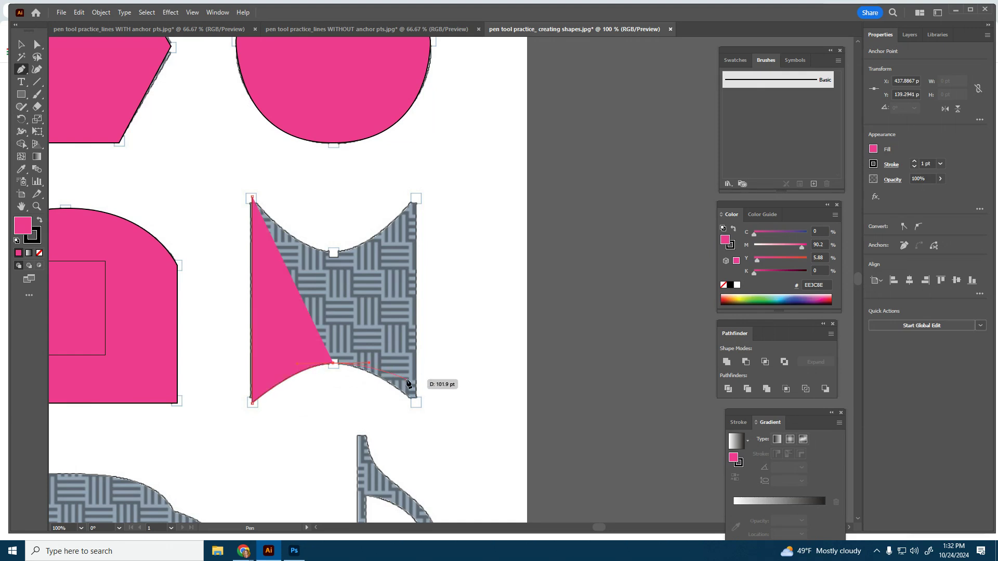
pyautogui.click(417, 403)
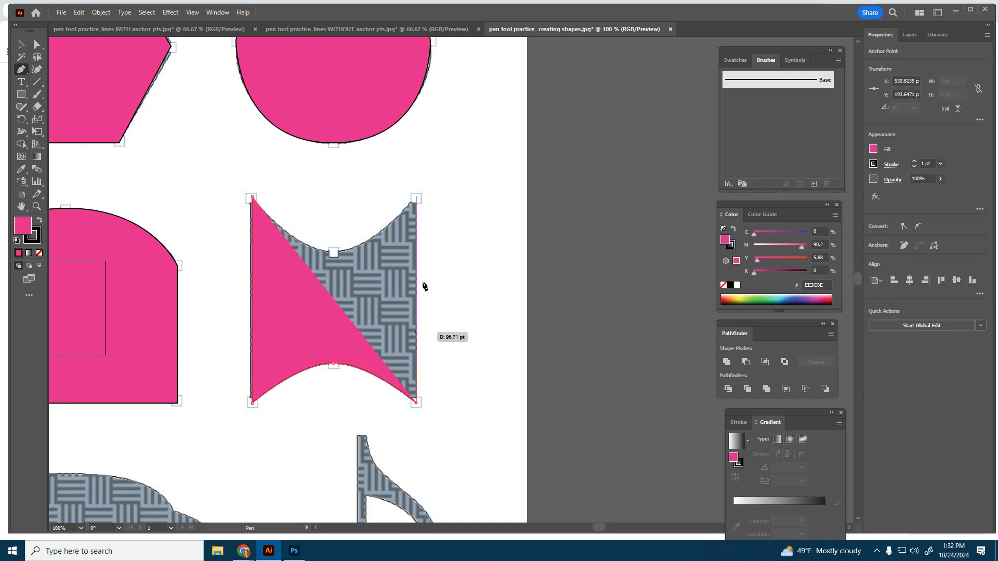
pyautogui.click(416, 198)
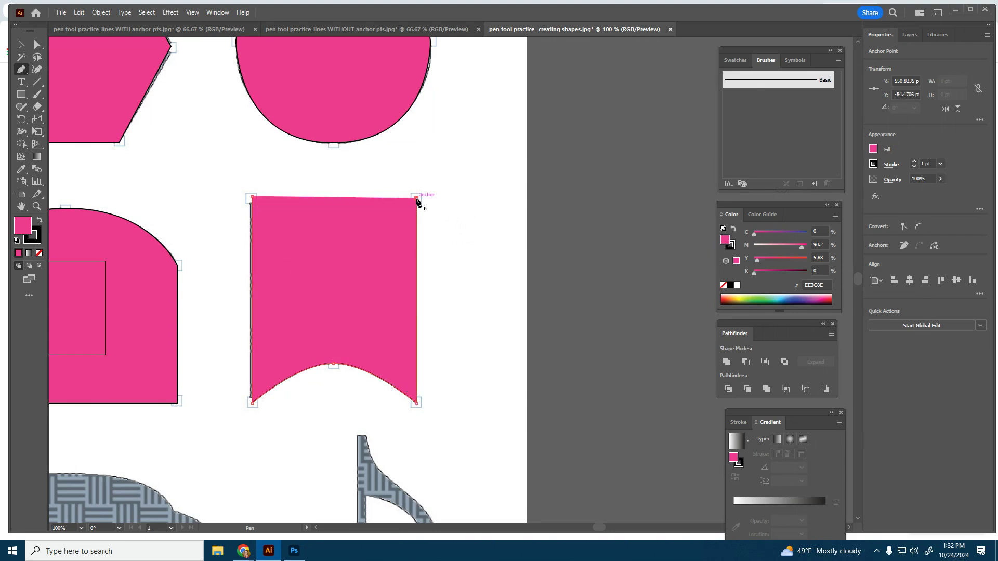
pyautogui.click(939, 179)
pyautogui.moveTo(936, 193); pyautogui.dragTo(927, 192)
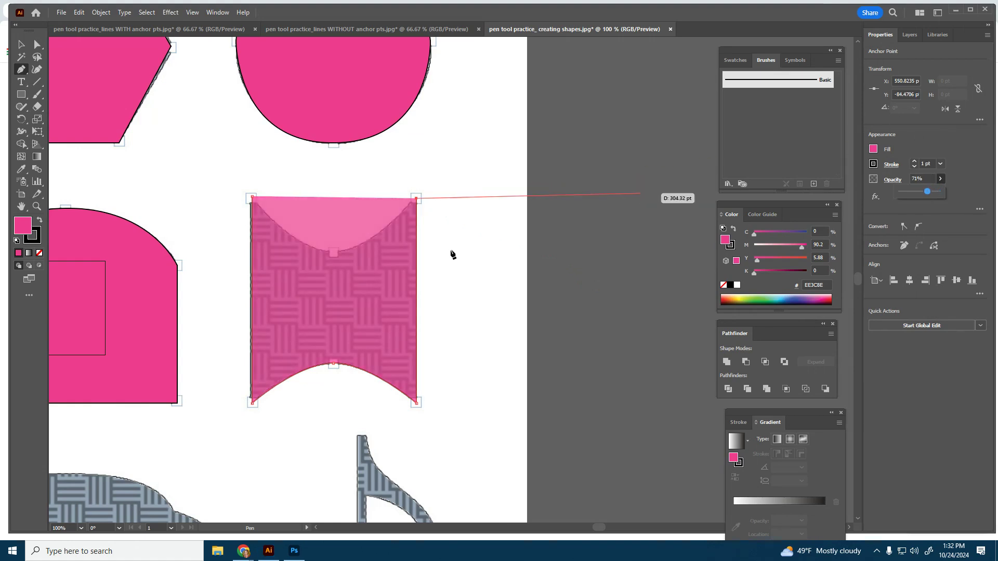
pyautogui.moveTo(335, 253); pyautogui.dragTo(292, 251)
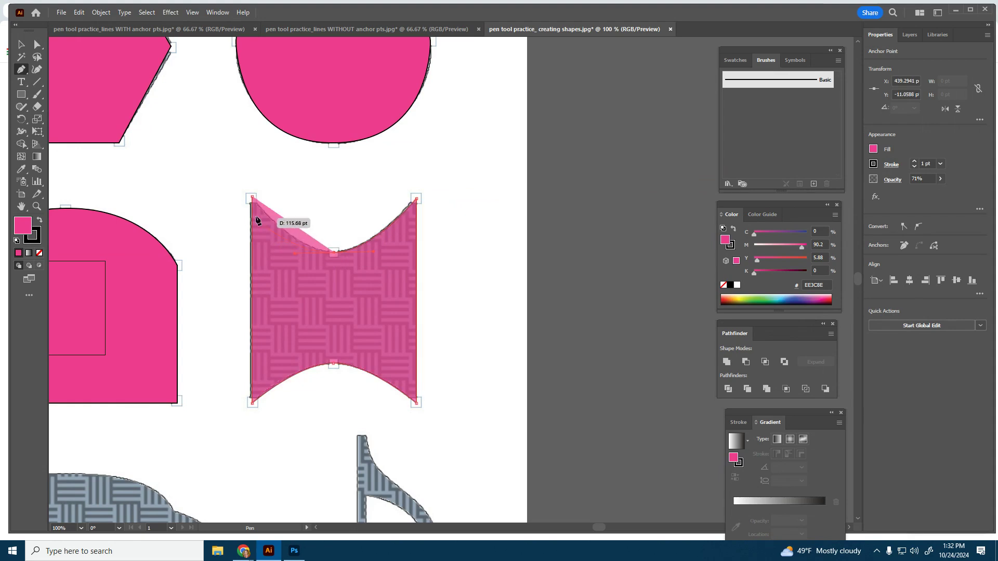
pyautogui.click(252, 199)
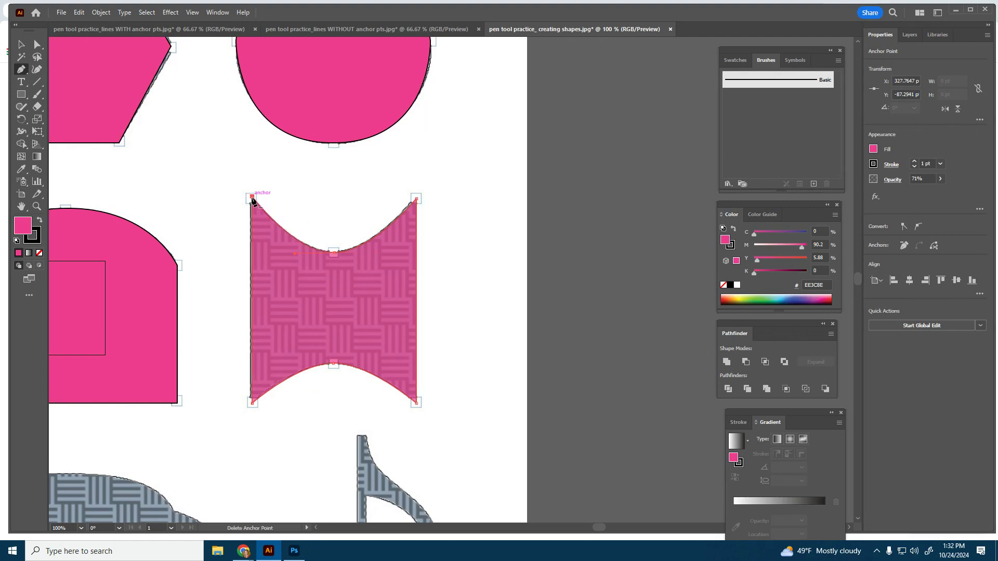
pyautogui.click(941, 179)
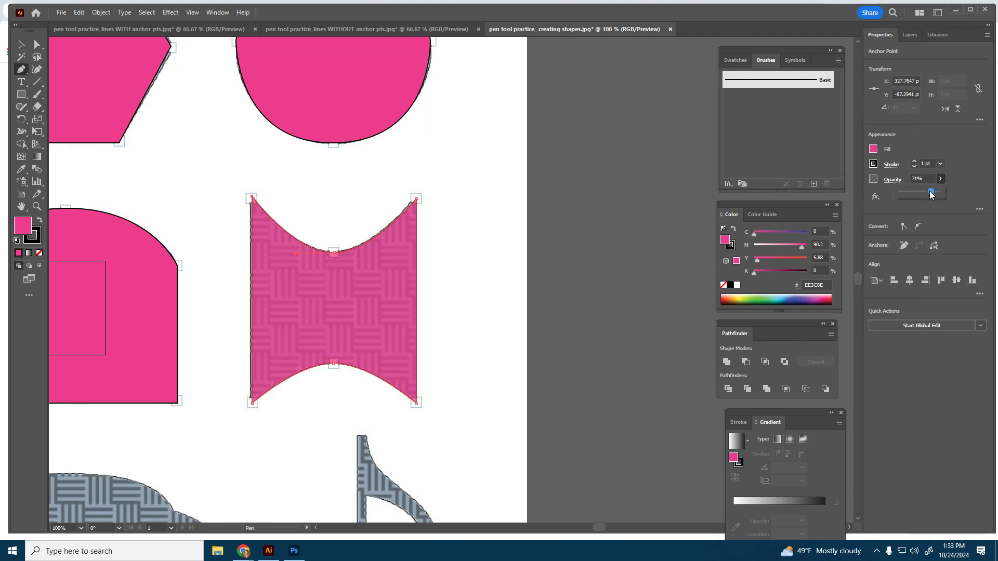
pyautogui.moveTo(931, 194); pyautogui.dragTo(946, 193)
pyautogui.click(21, 45)
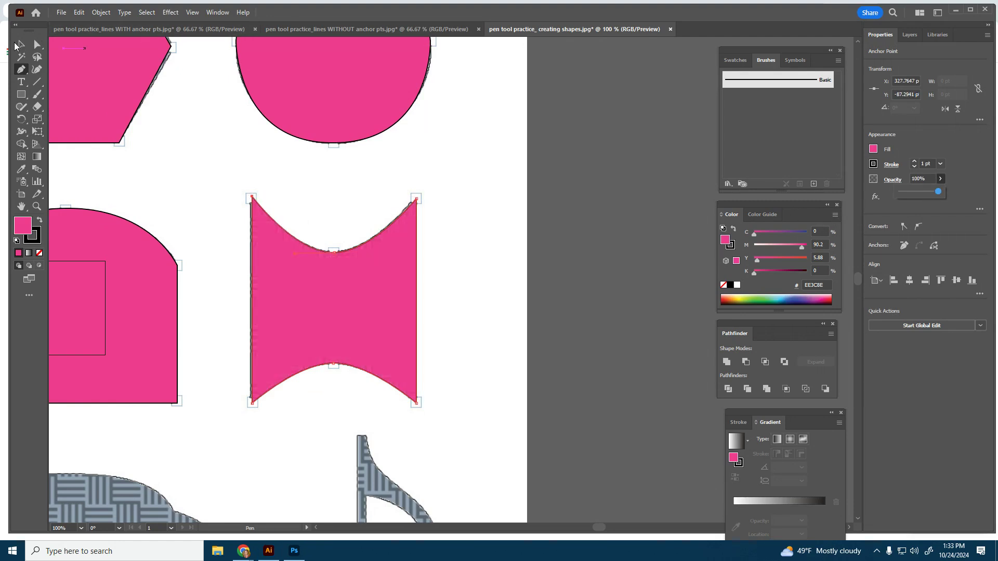
# Deselect the hourglass, scroll down to the crescent moon and start a path at its top tip.
pyautogui.click(497, 232)
pyautogui.scroll(-5, 541, 456)
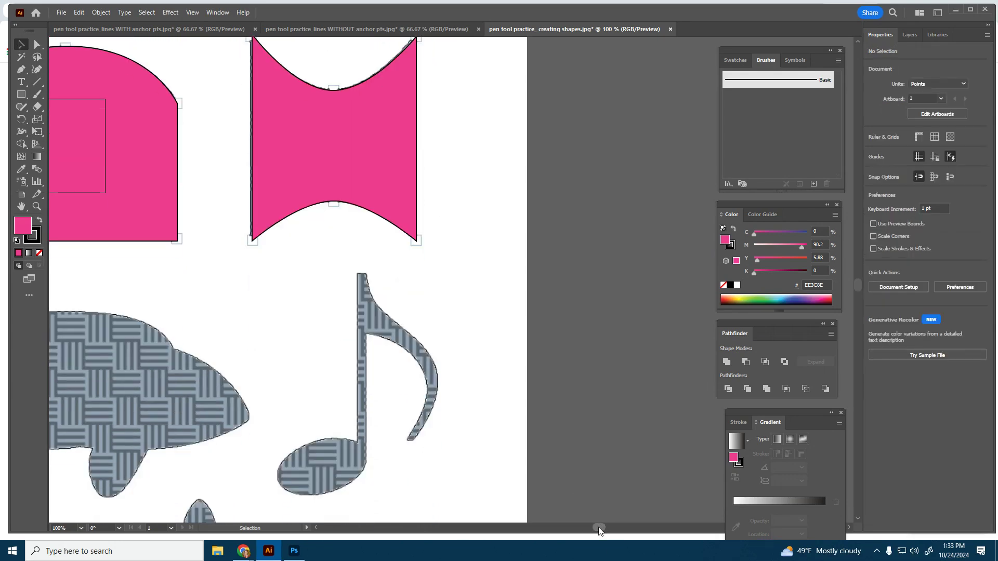
pyautogui.moveTo(599, 528)
pyautogui.mouseDown()
pyautogui.moveTo(571, 527)
pyautogui.moveTo(579, 527)
pyautogui.mouseUp()
pyautogui.scroll(-1, 470, 370)
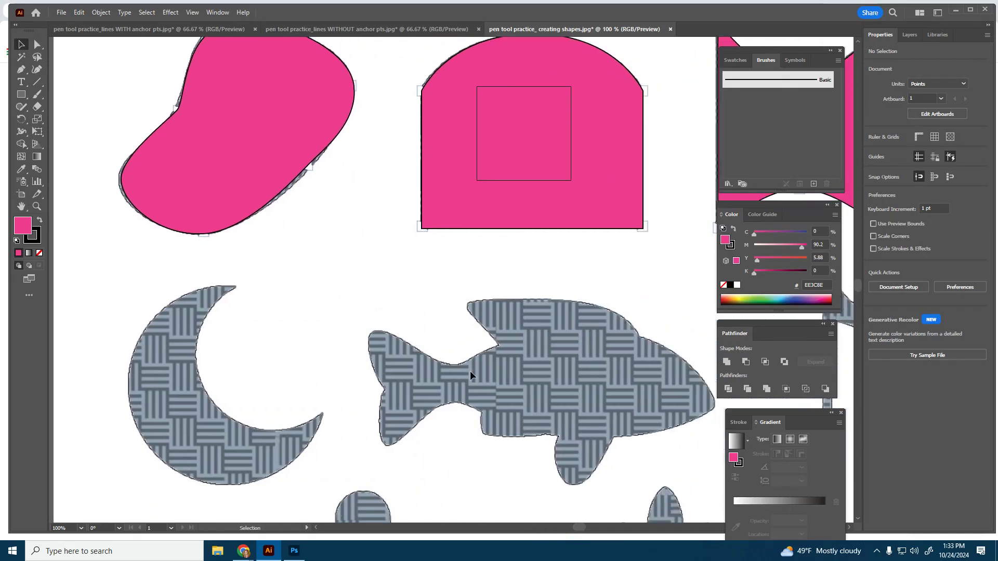
pyautogui.scroll(-4, 470, 370)
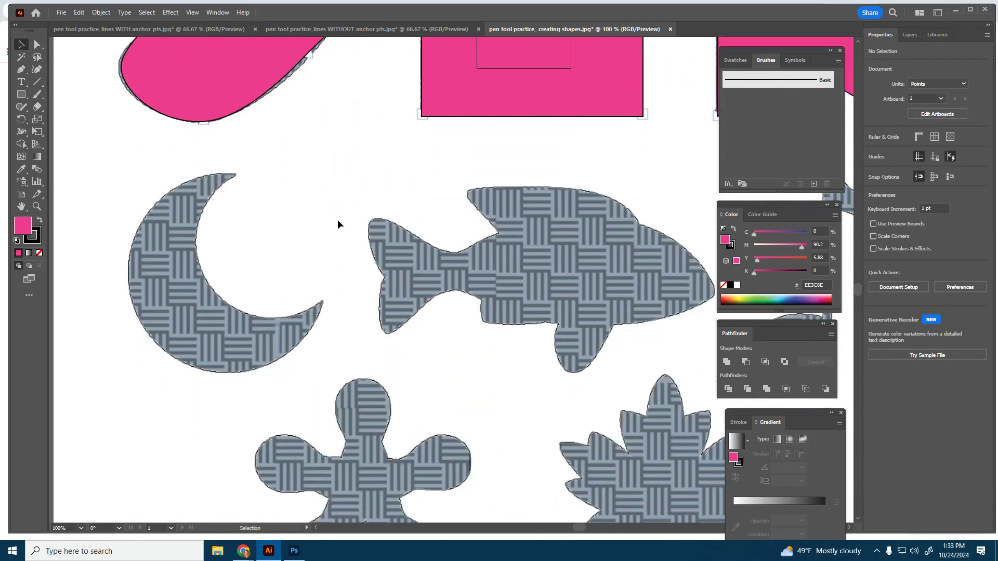
pyautogui.click(21, 72)
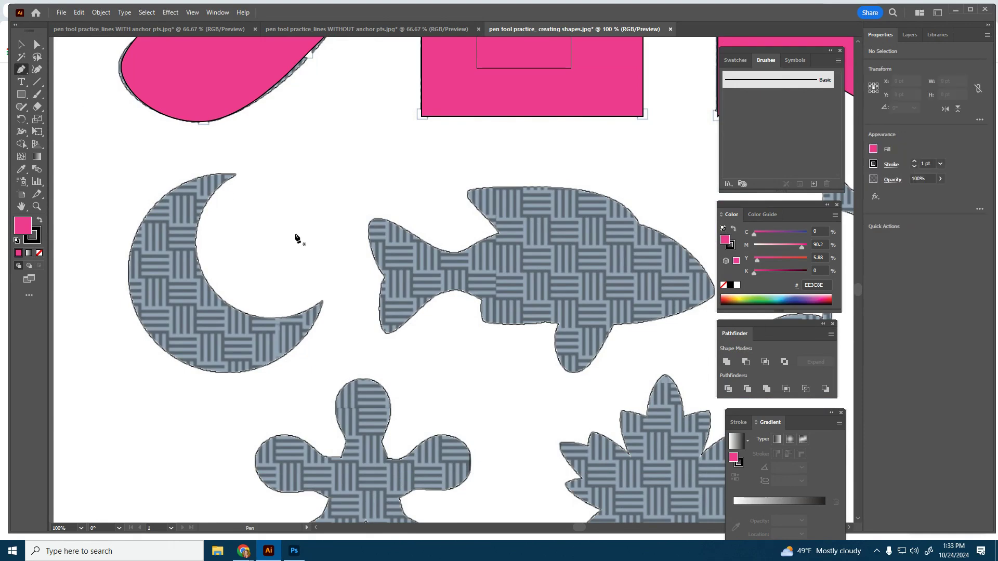
pyautogui.click(236, 176)
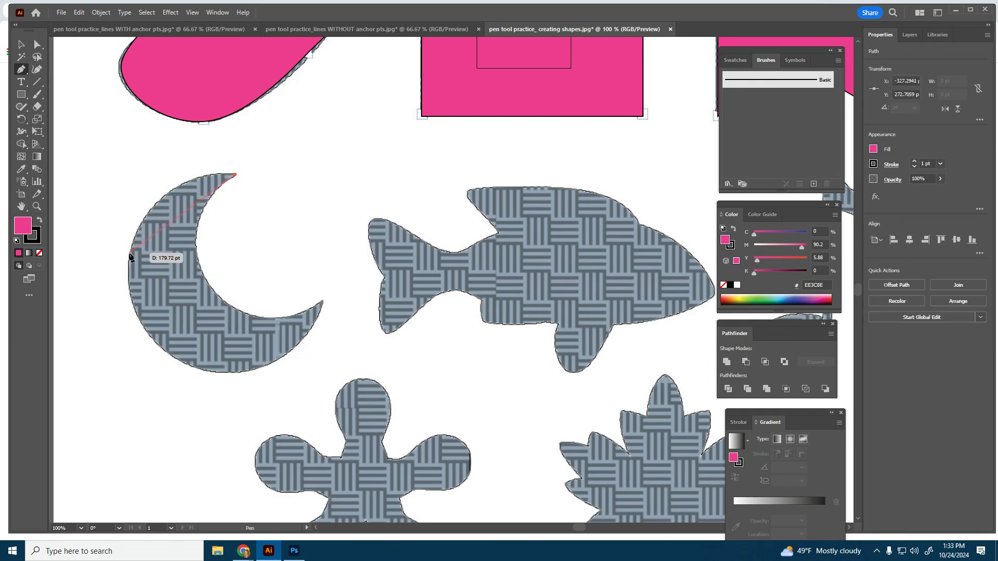
# Follow the moon's outer curve with smooth points around its left and lower edge to the lower tip.
pyautogui.moveTo(130, 254); pyautogui.dragTo(104, 342)
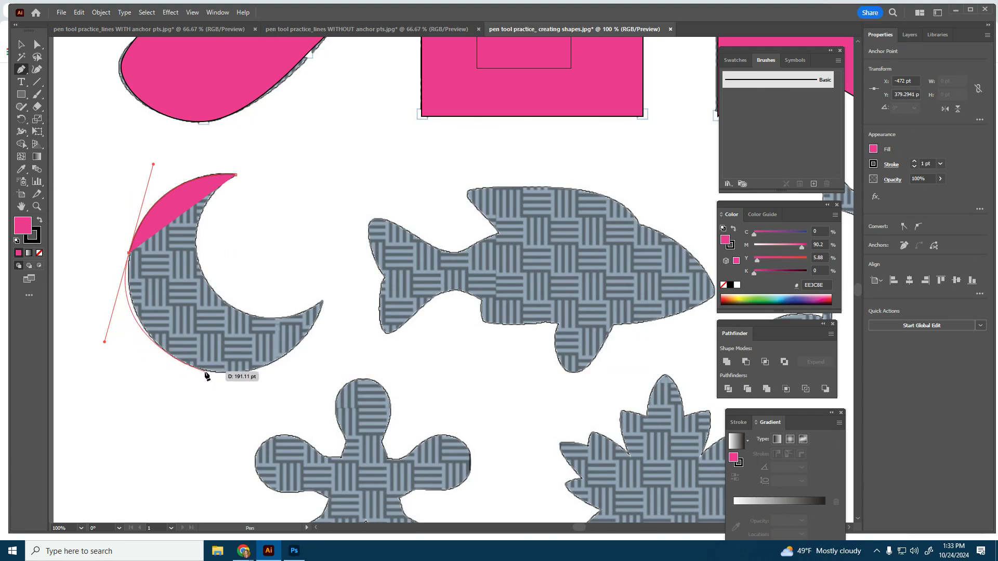
pyautogui.moveTo(205, 373); pyautogui.dragTo(219, 374)
pyautogui.hotkey('ctrl', 'z')
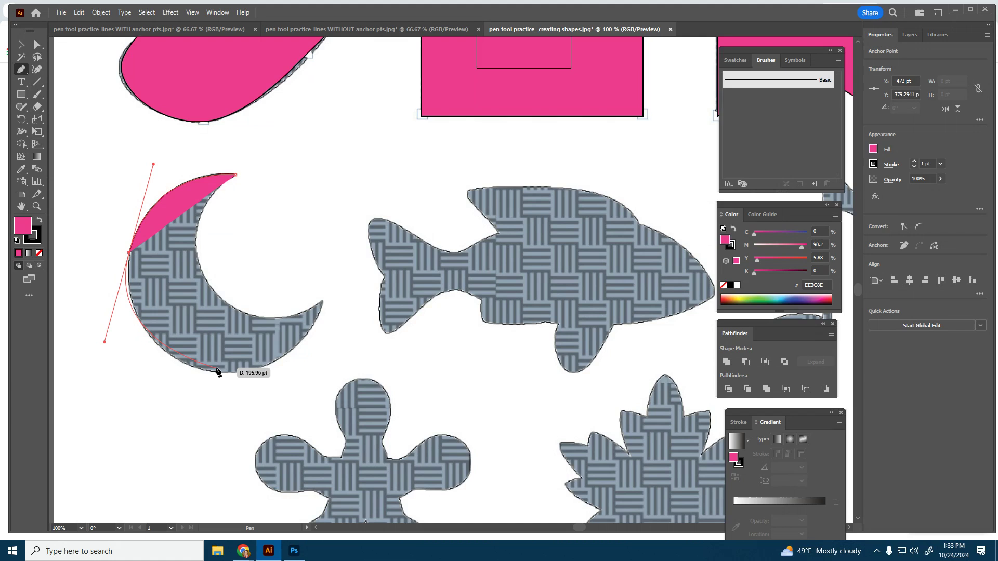
pyautogui.moveTo(212, 372); pyautogui.dragTo(223, 379)
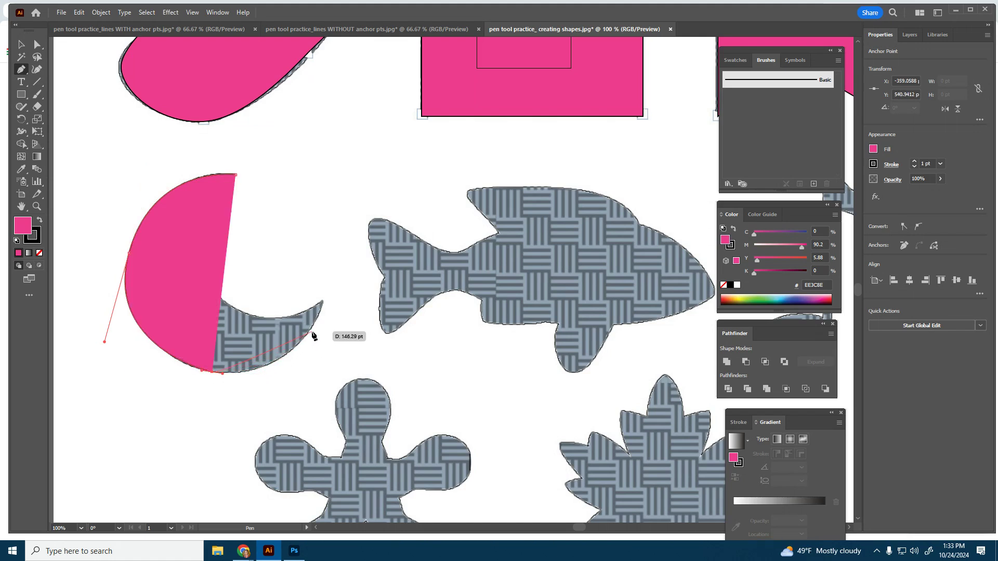
pyautogui.moveTo(310, 331); pyautogui.dragTo(308, 331)
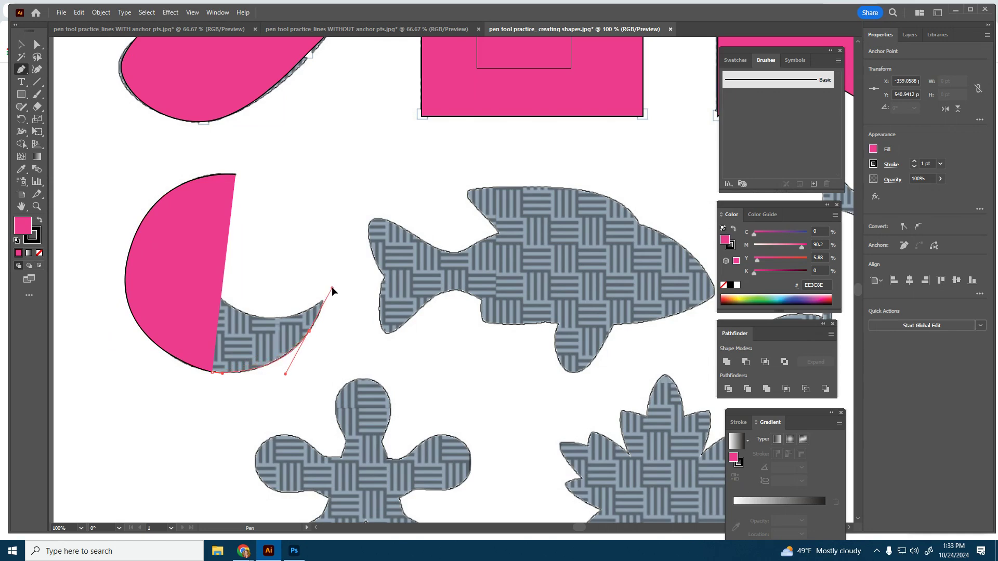
pyautogui.moveTo(332, 286); pyautogui.dragTo(336, 290)
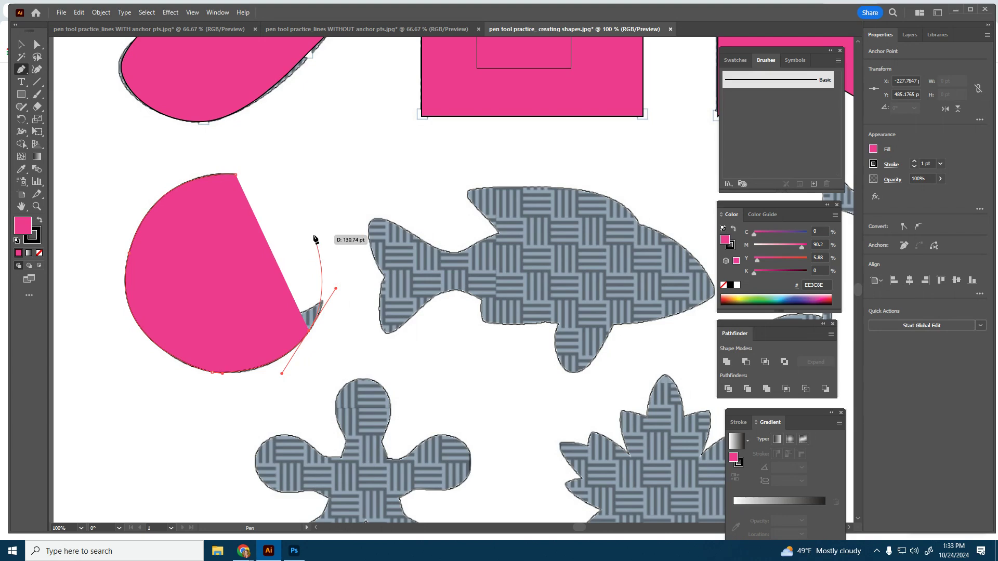
pyautogui.click(309, 332)
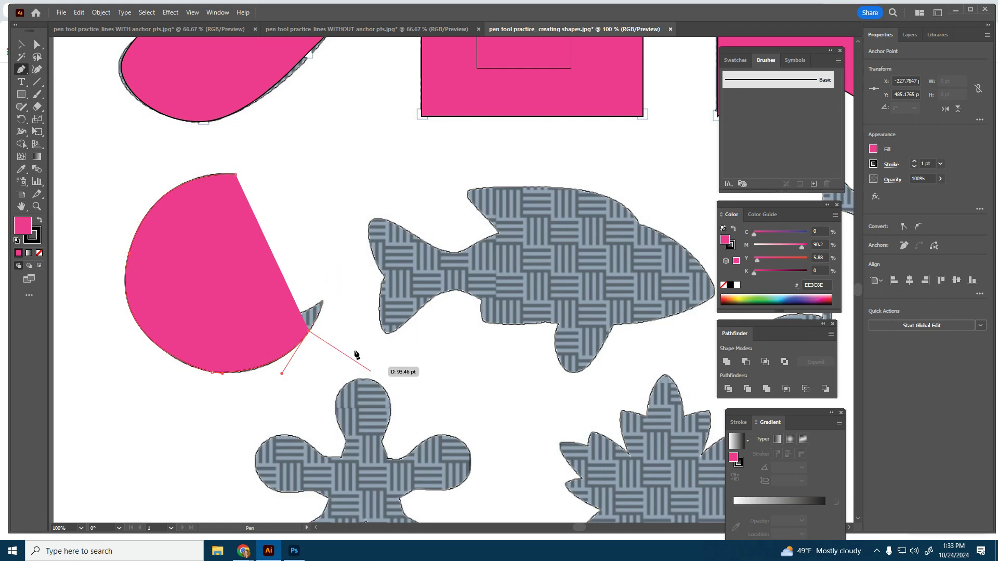
pyautogui.click(322, 304)
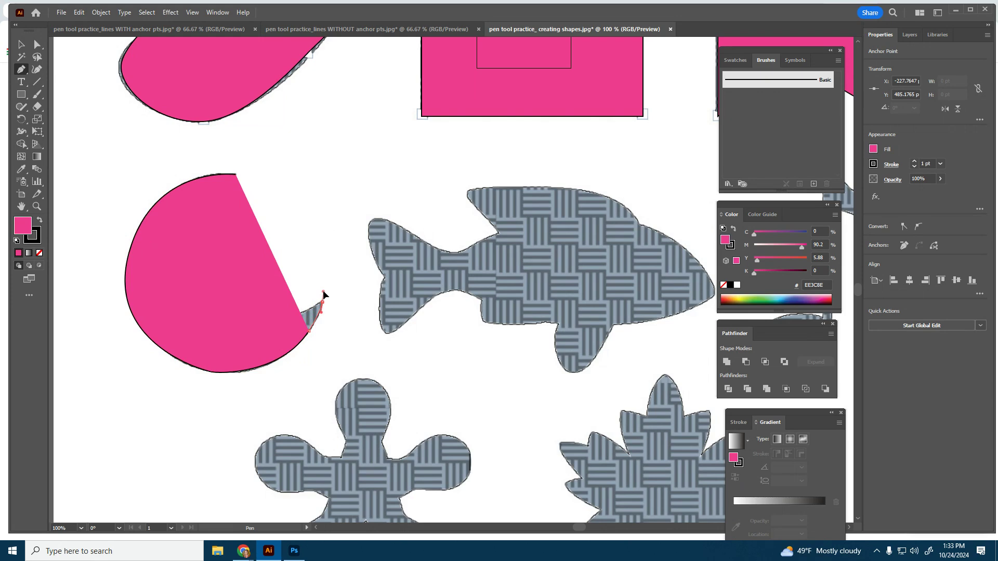
pyautogui.moveTo(322, 302); pyautogui.dragTo(324, 289)
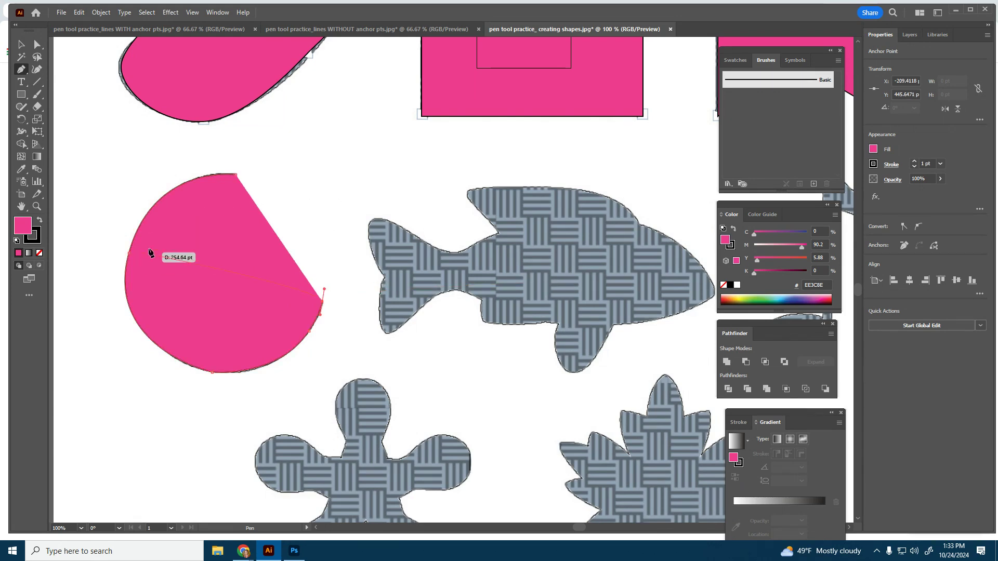
# At 53% opacity, trace the moon's inner curve, close at the top tip, then restore full opacity.
pyautogui.click(940, 179)
pyautogui.moveTo(943, 192); pyautogui.dragTo(920, 191)
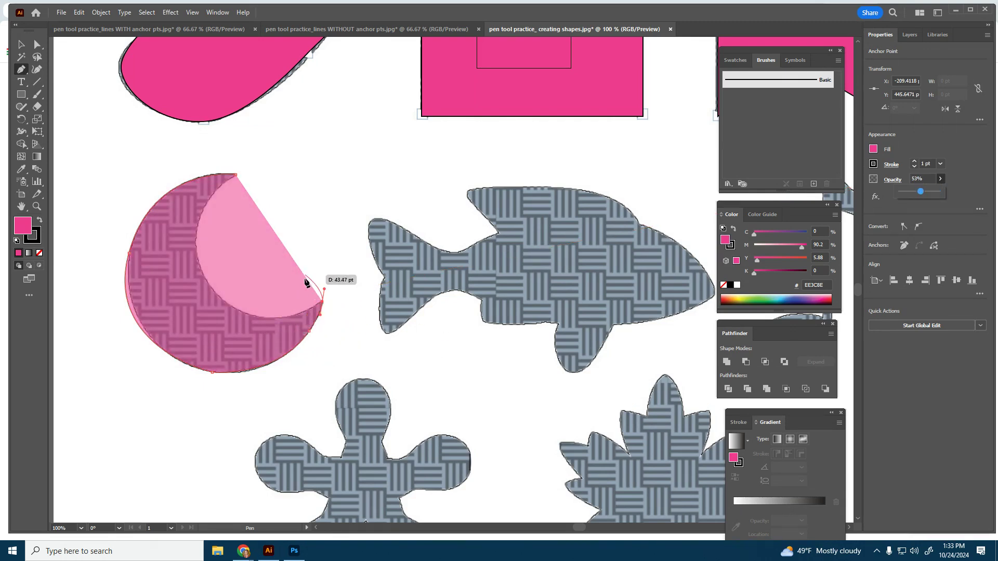
pyautogui.click(238, 312)
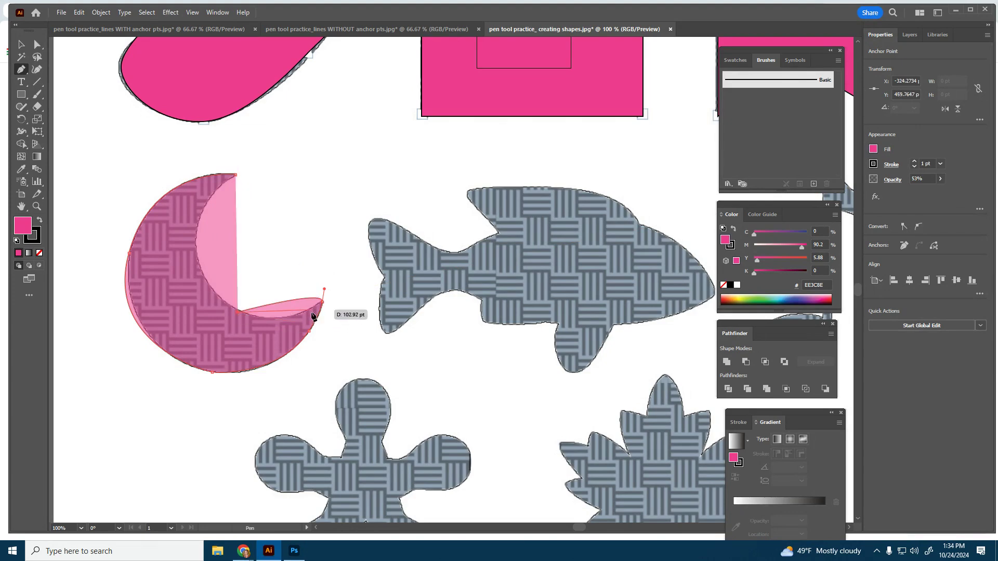
pyautogui.hotkey('ctrl', 'z')
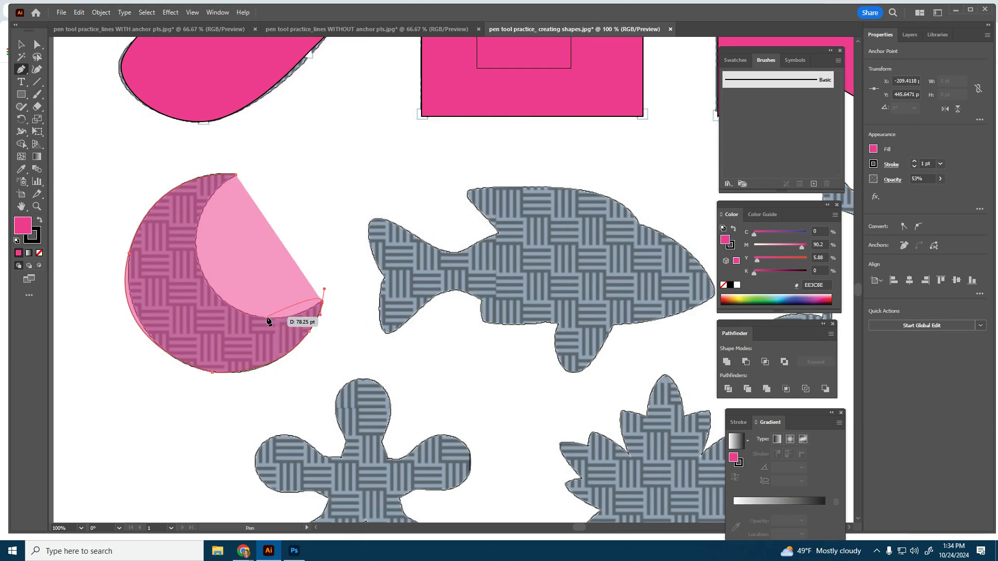
pyautogui.click(322, 302)
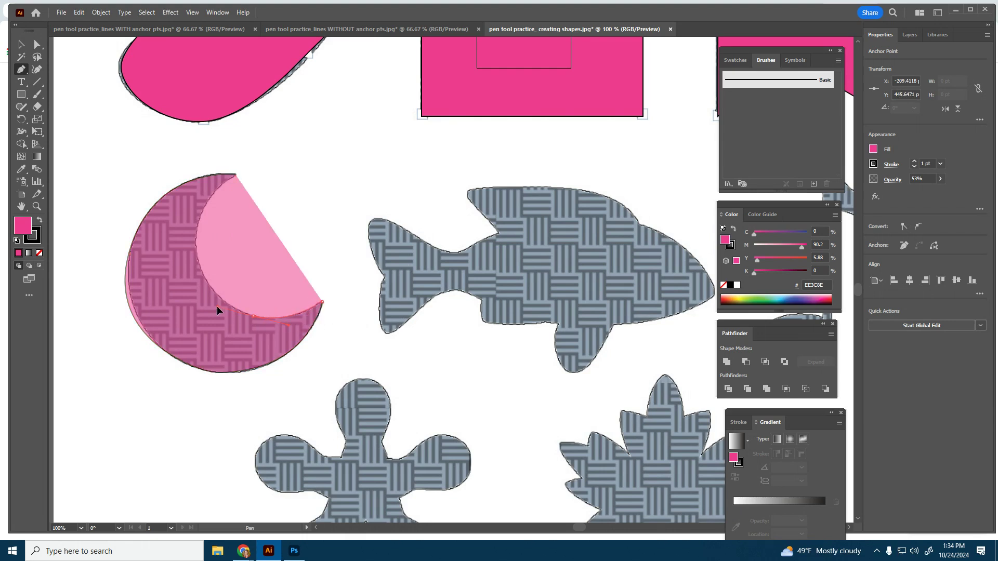
pyautogui.moveTo(217, 305); pyautogui.dragTo(213, 304)
pyautogui.moveTo(195, 254); pyautogui.dragTo(196, 235)
pyautogui.moveTo(207, 202); pyautogui.dragTo(216, 189)
pyautogui.click(236, 175)
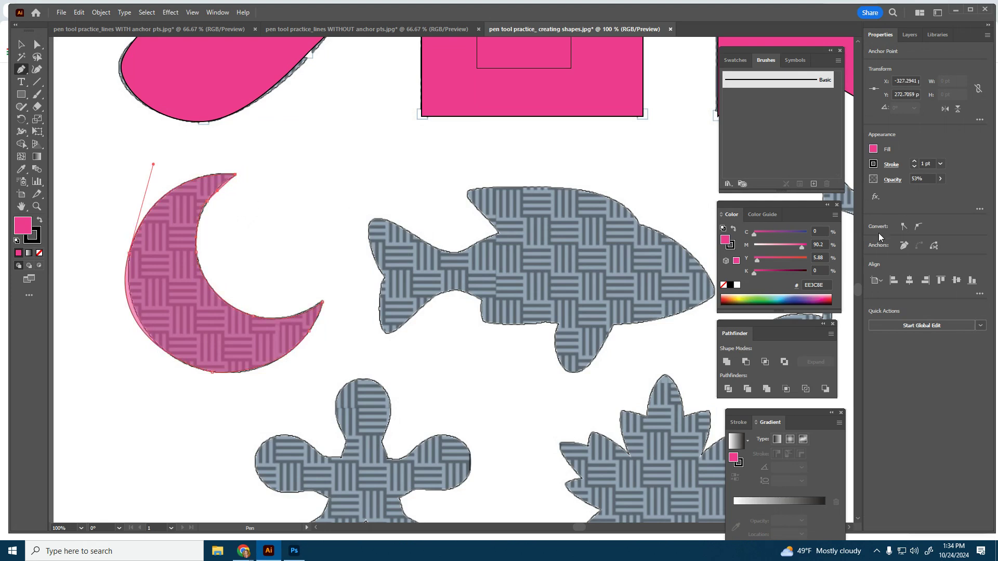
pyautogui.click(939, 179)
pyautogui.moveTo(914, 192); pyautogui.dragTo(956, 191)
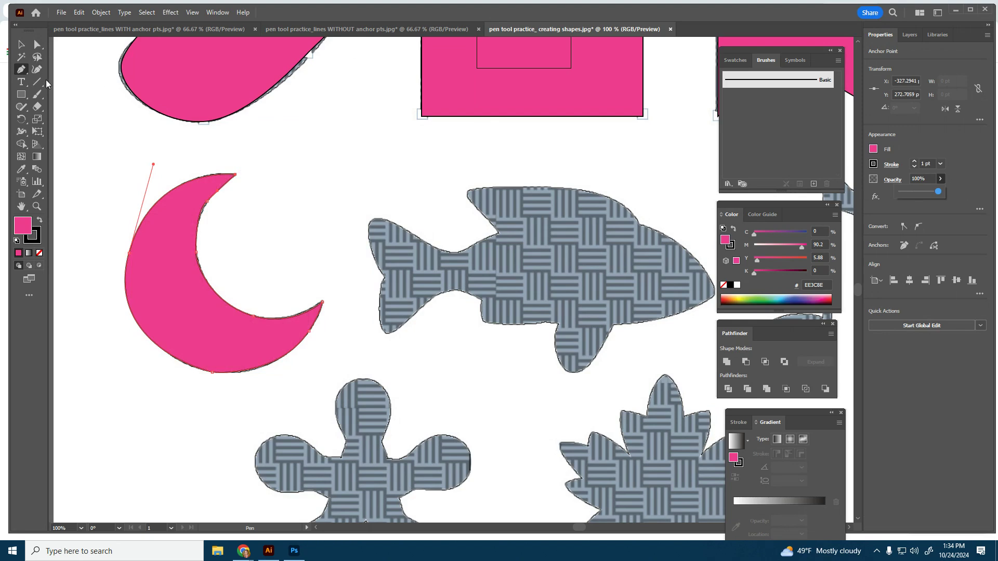
# Refine the crescent's left anchor handle with Direct Selection, deselect, and scroll right to the fish.
pyautogui.click(40, 43)
pyautogui.click(129, 253)
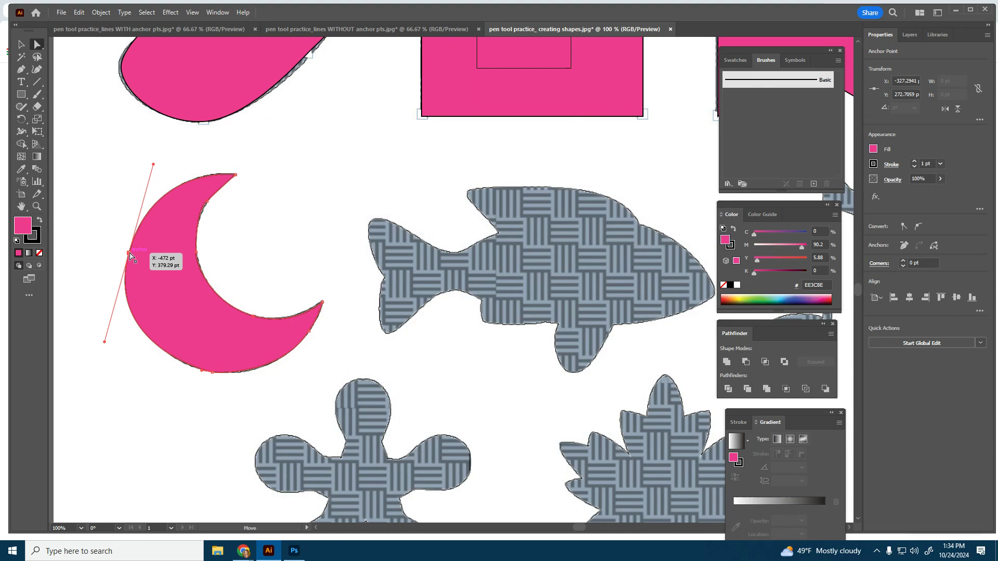
pyautogui.moveTo(104, 342); pyautogui.dragTo(113, 342)
pyautogui.moveTo(129, 256); pyautogui.dragTo(133, 254)
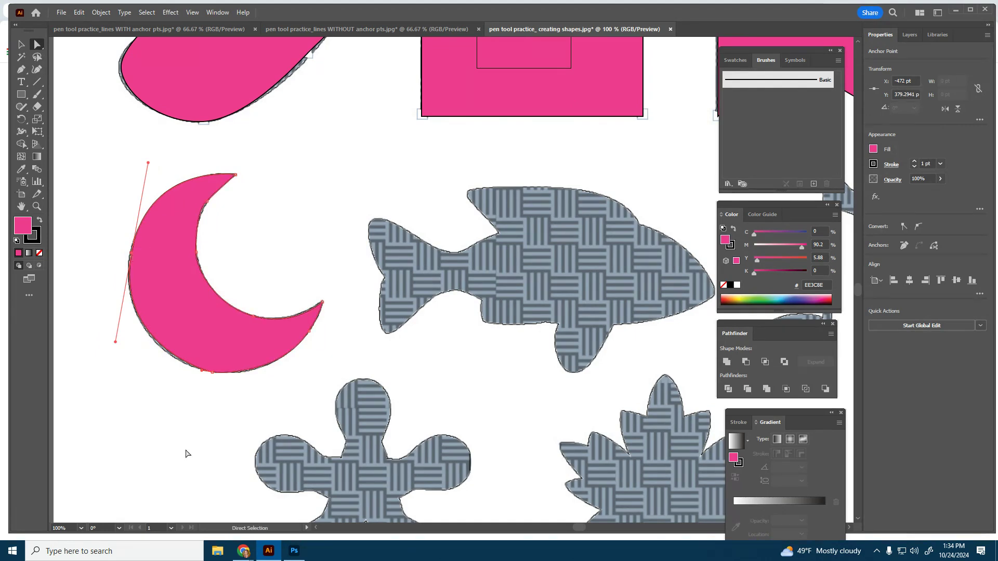
pyautogui.click(210, 440)
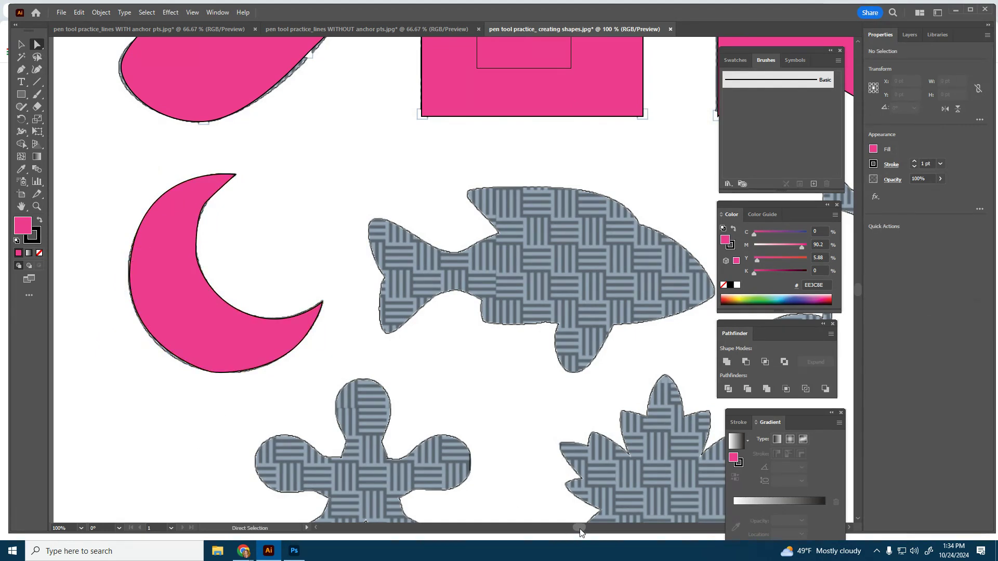
pyautogui.moveTo(579, 528); pyautogui.dragTo(591, 528)
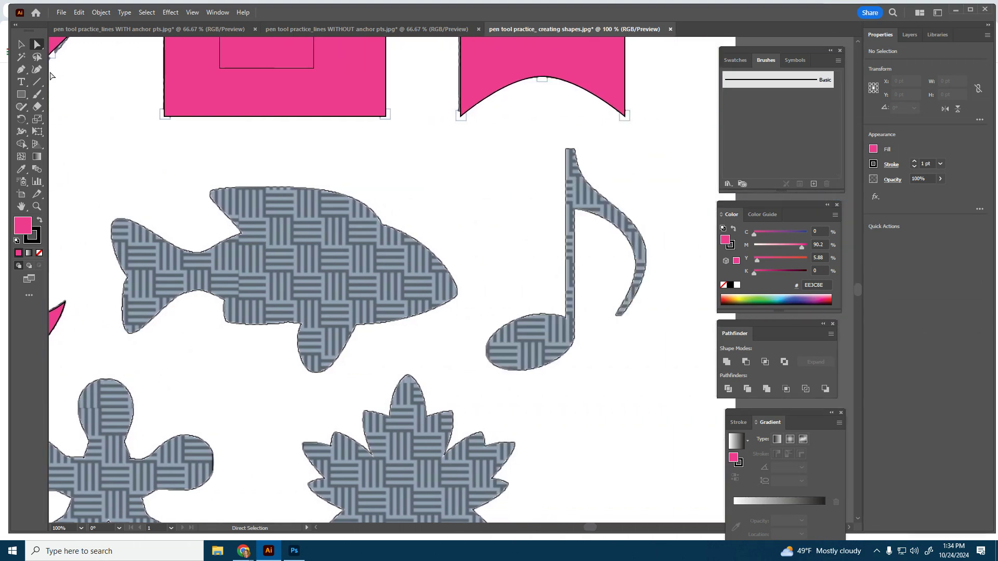
# Start a pink path at the fish's top-left, curving along its back and around the head.
pyautogui.click(22, 70)
pyautogui.click(211, 191)
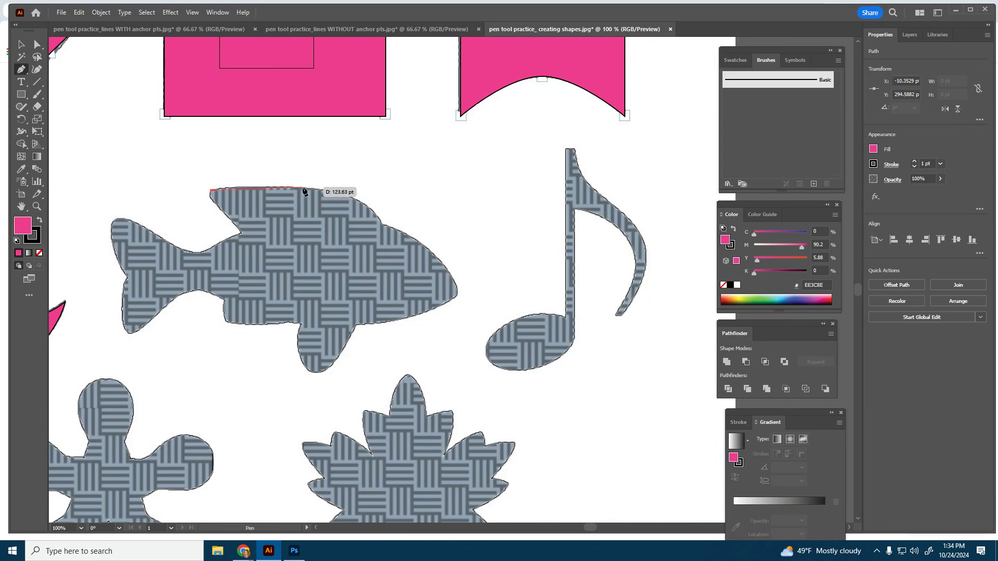
pyautogui.moveTo(314, 191); pyautogui.dragTo(345, 196)
pyautogui.click(376, 218)
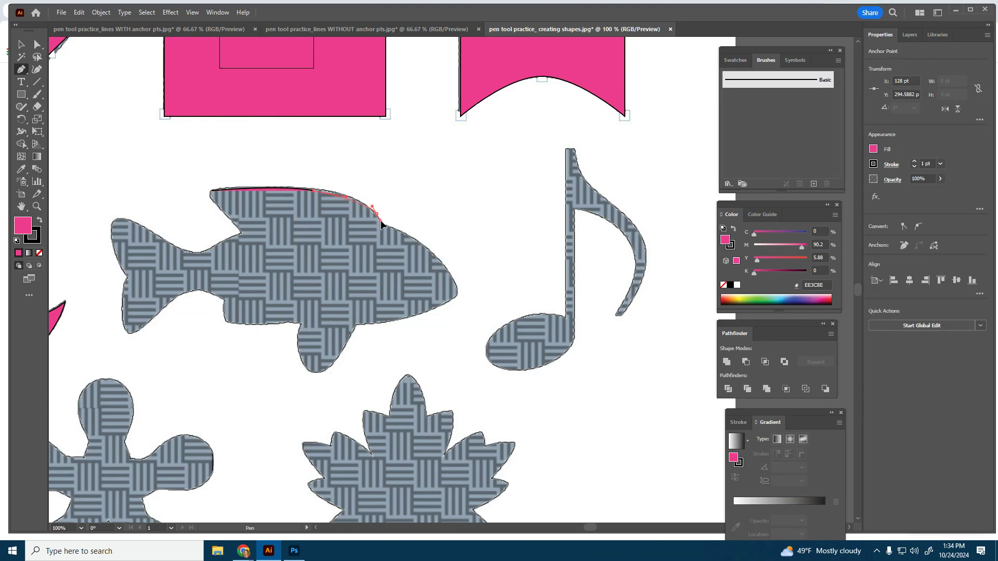
pyautogui.click(381, 225)
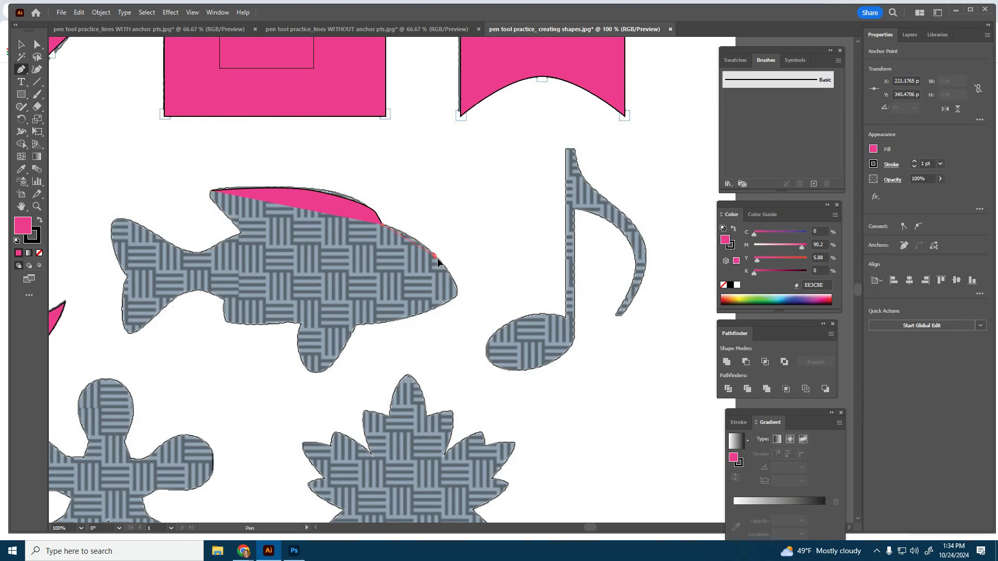
pyautogui.moveTo(453, 276); pyautogui.dragTo(448, 300)
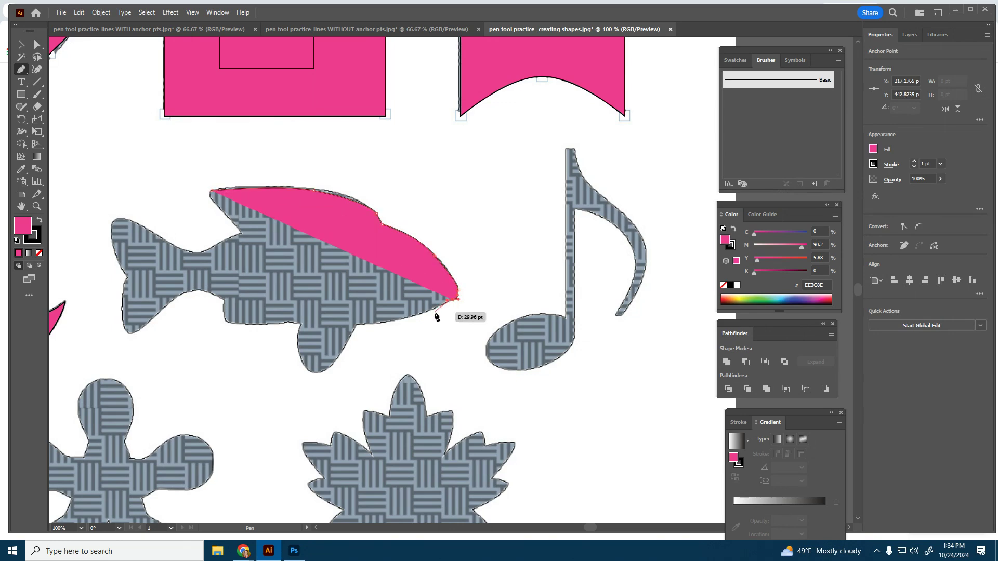
# Redo the lower-head anchor and extend the path along the belly to the fin edge.
pyautogui.hotkey('ctrl', 'z')
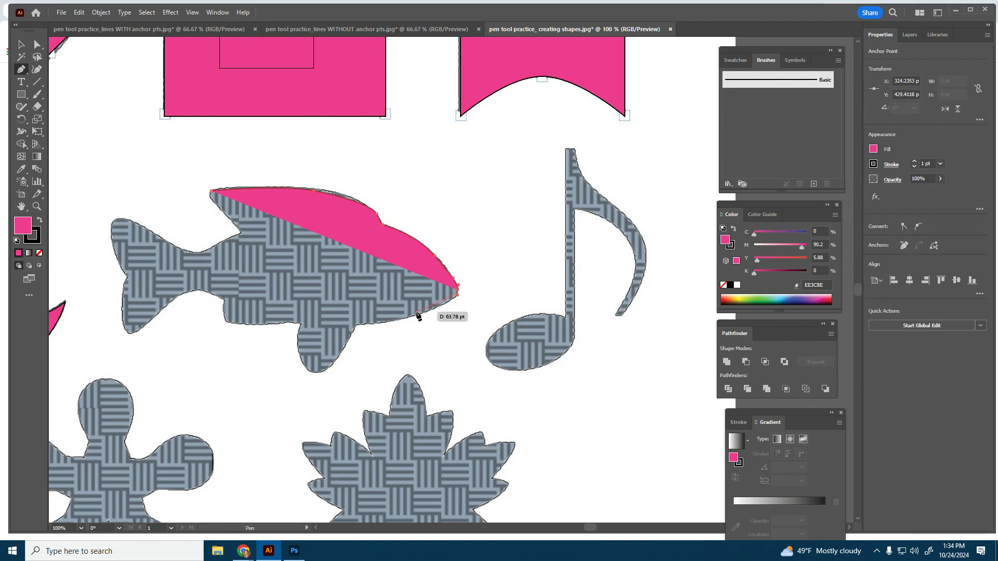
pyautogui.moveTo(439, 307); pyautogui.dragTo(433, 308)
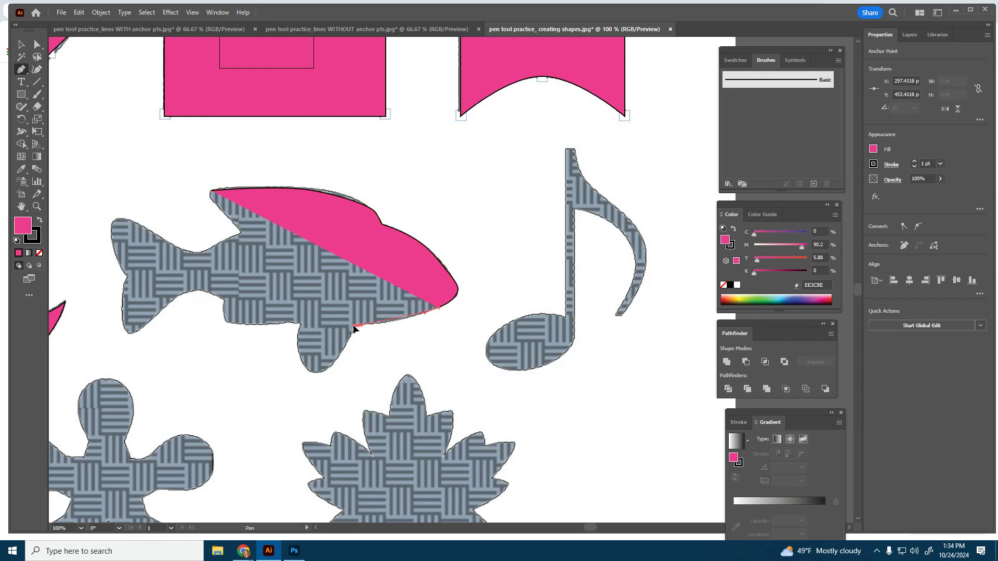
pyautogui.click(337, 326)
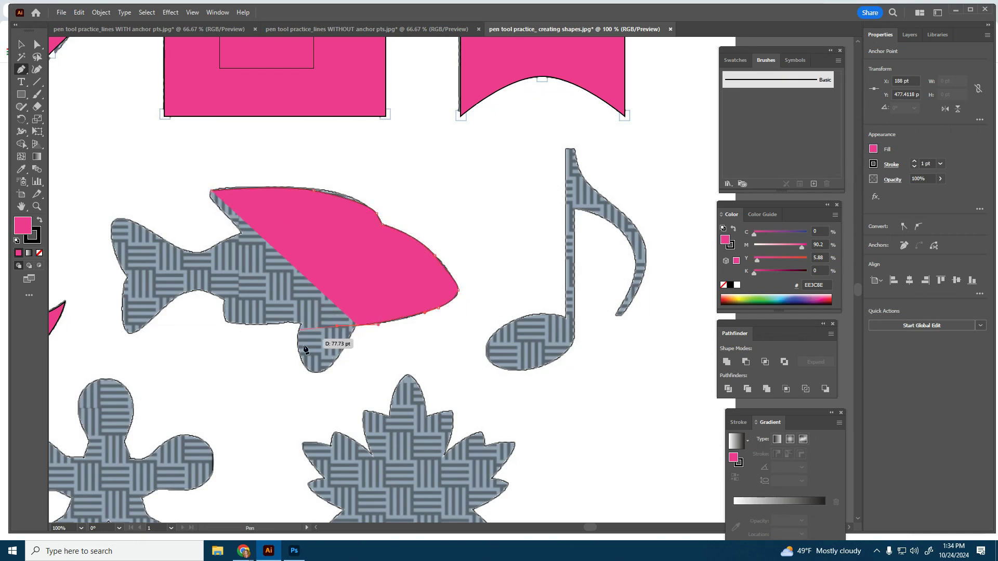
pyautogui.click(347, 335)
pyautogui.moveTo(335, 361); pyautogui.dragTo(335, 360)
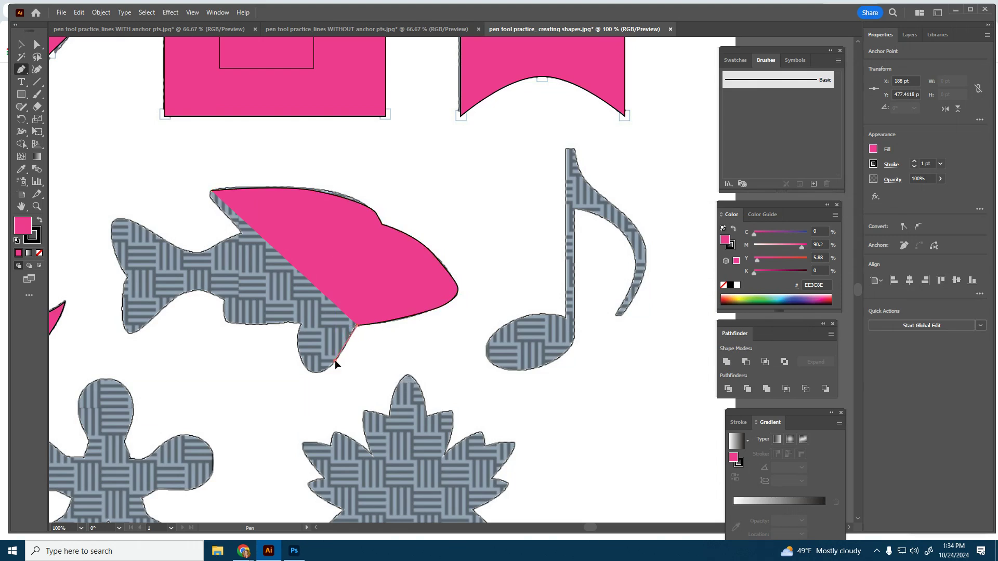
pyautogui.click(328, 364)
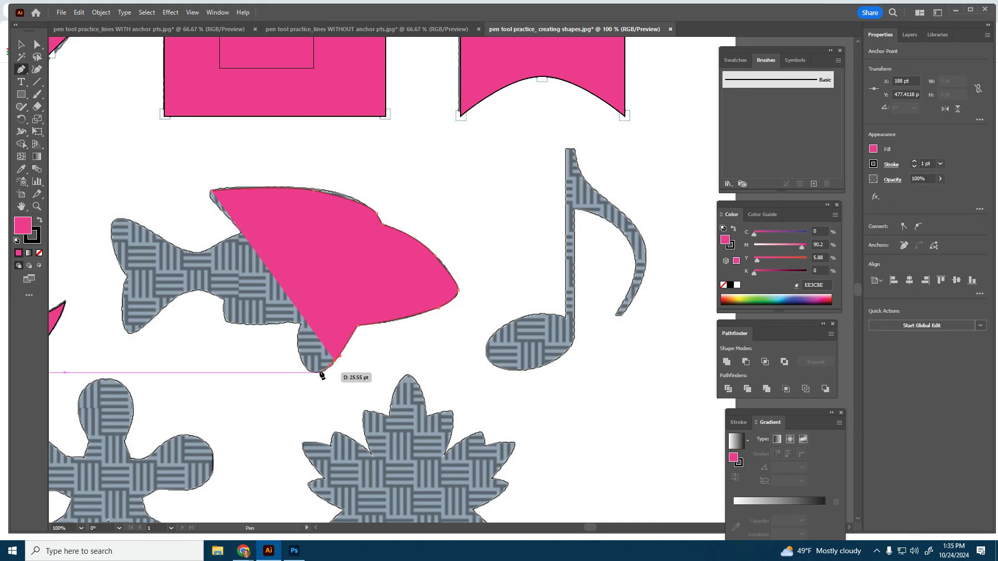
# Change the fish path's fill from pink to blue.
pyautogui.click(874, 149)
pyautogui.click(830, 253)
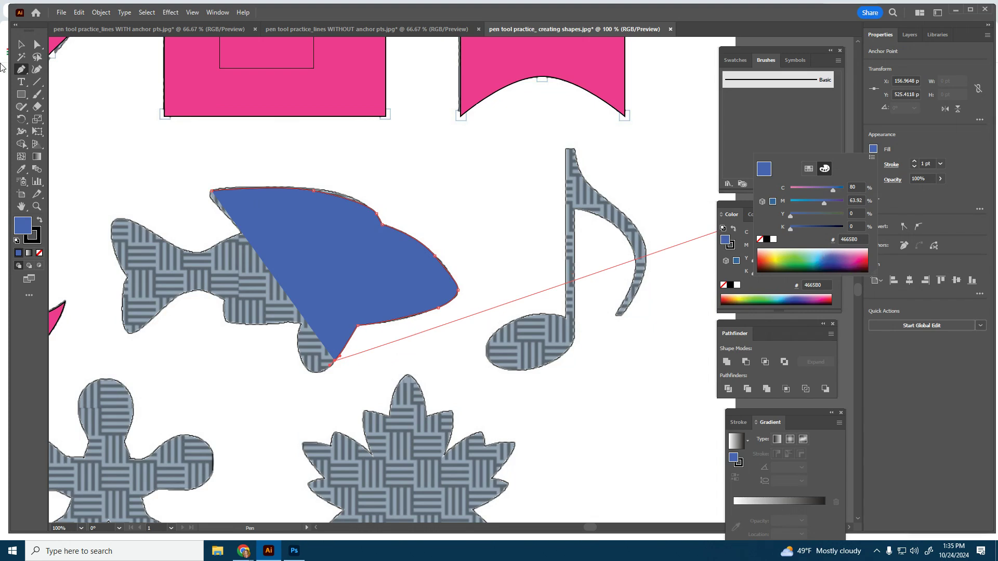
pyautogui.click(22, 70)
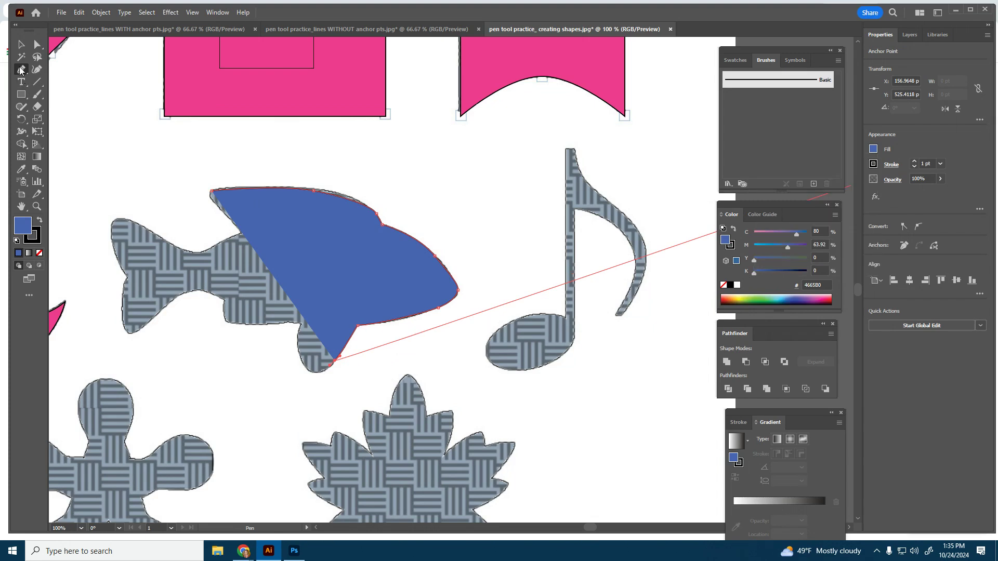
# Trace the belly fin and lower belly, dropping fill opacity to 58%.
pyautogui.click(315, 373)
pyautogui.moveTo(307, 369); pyautogui.dragTo(296, 343)
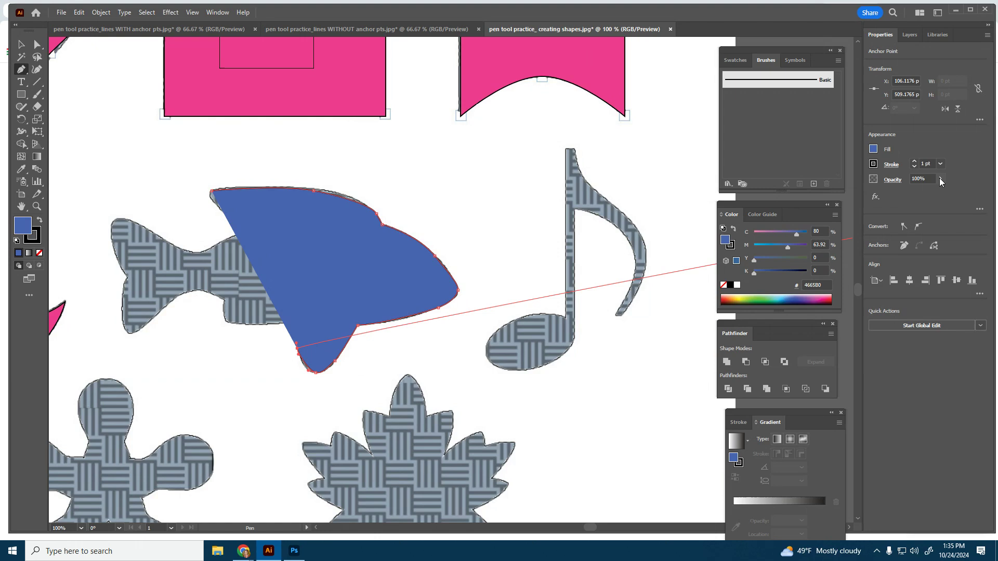
pyautogui.moveTo(938, 193); pyautogui.dragTo(923, 192)
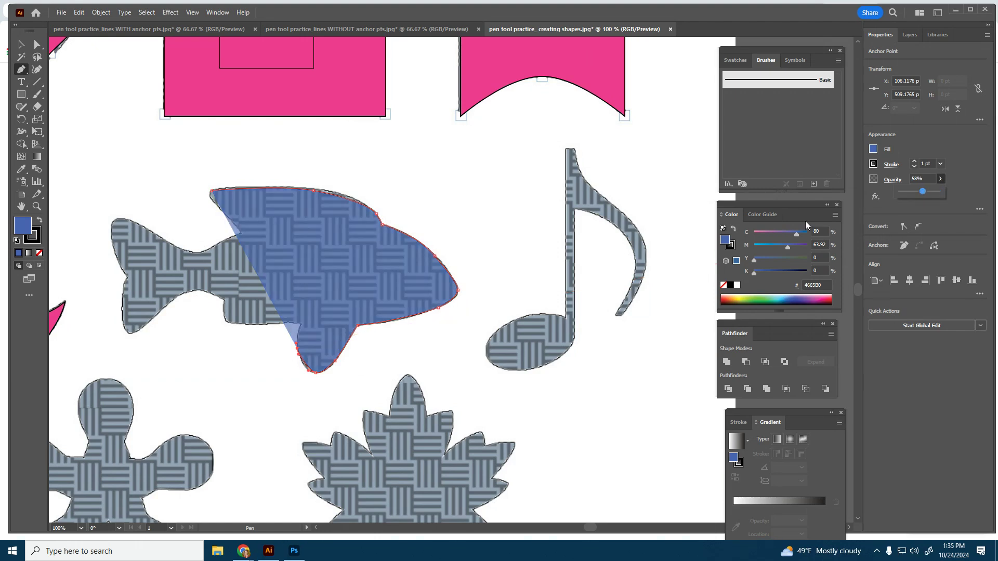
pyautogui.click(301, 325)
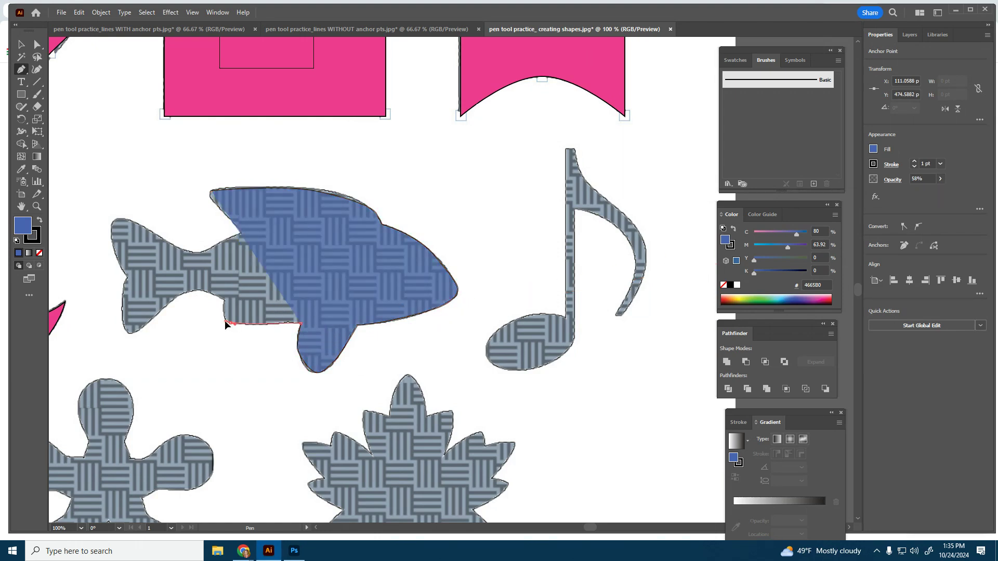
pyautogui.moveTo(225, 322); pyautogui.dragTo(155, 314)
pyautogui.click(224, 300)
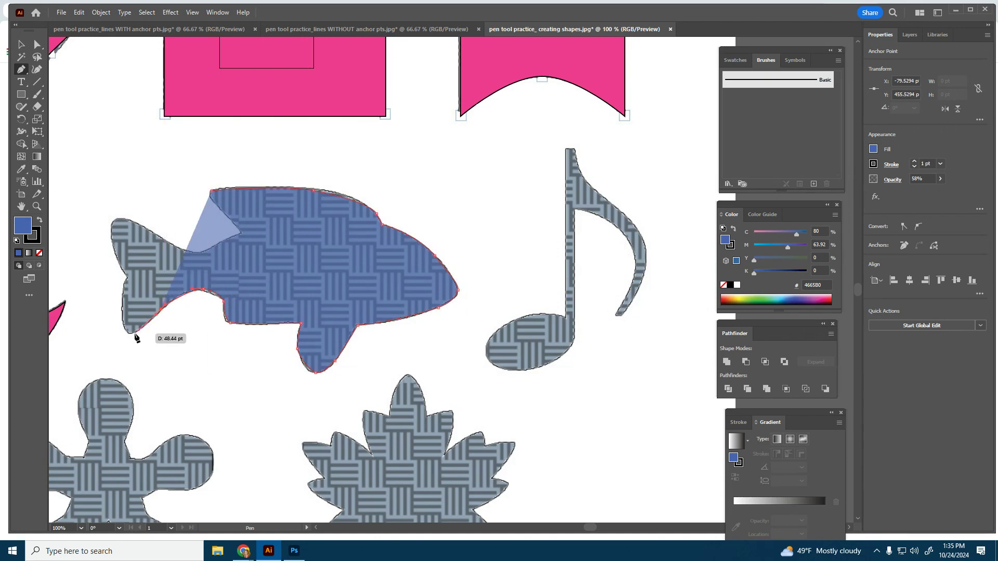
# Trace around the tail back to the start, then restore opacity to 100%.
pyautogui.click(129, 333)
pyautogui.click(122, 322)
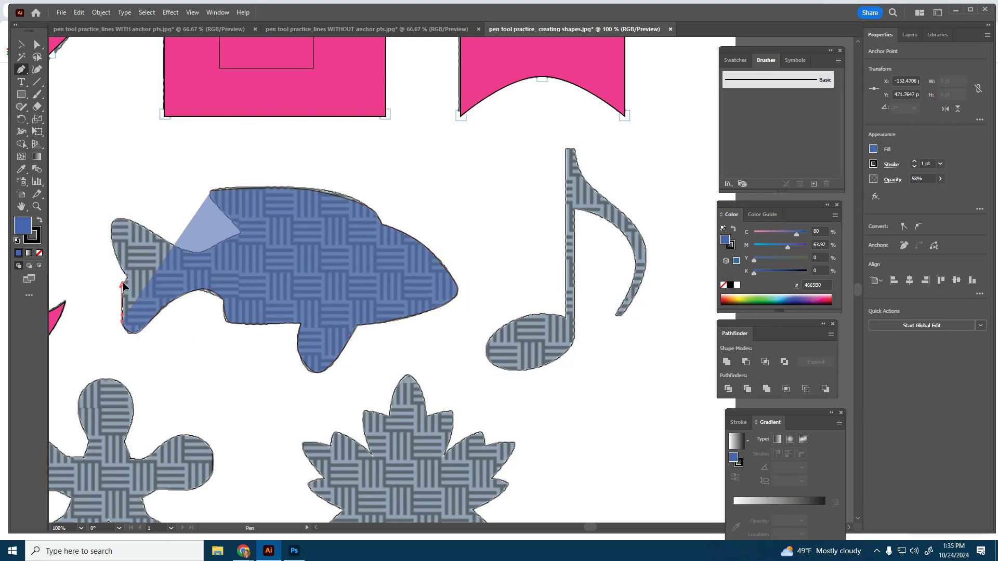
pyautogui.click(127, 279)
pyautogui.click(118, 266)
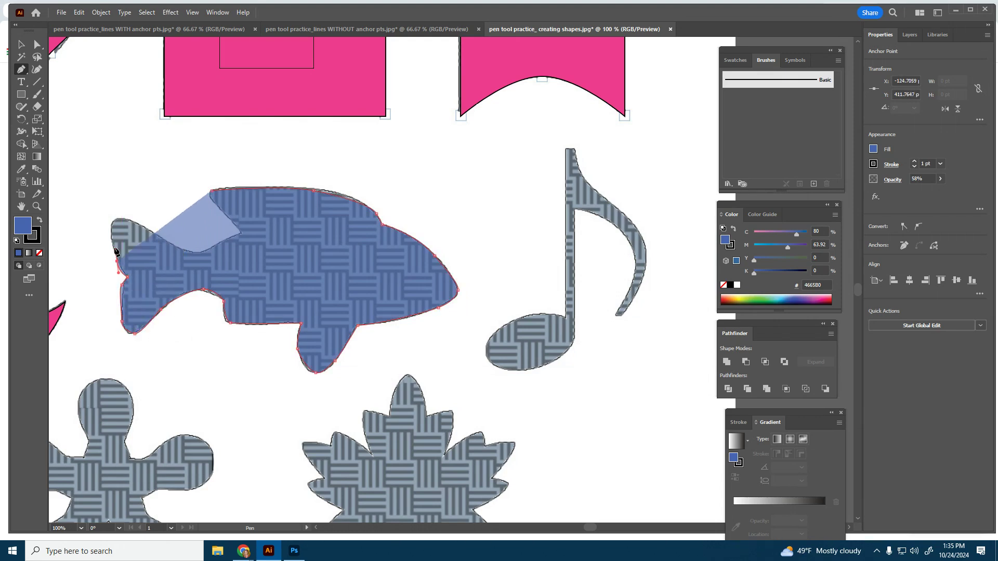
pyautogui.click(110, 228)
pyautogui.click(111, 217)
pyautogui.click(119, 218)
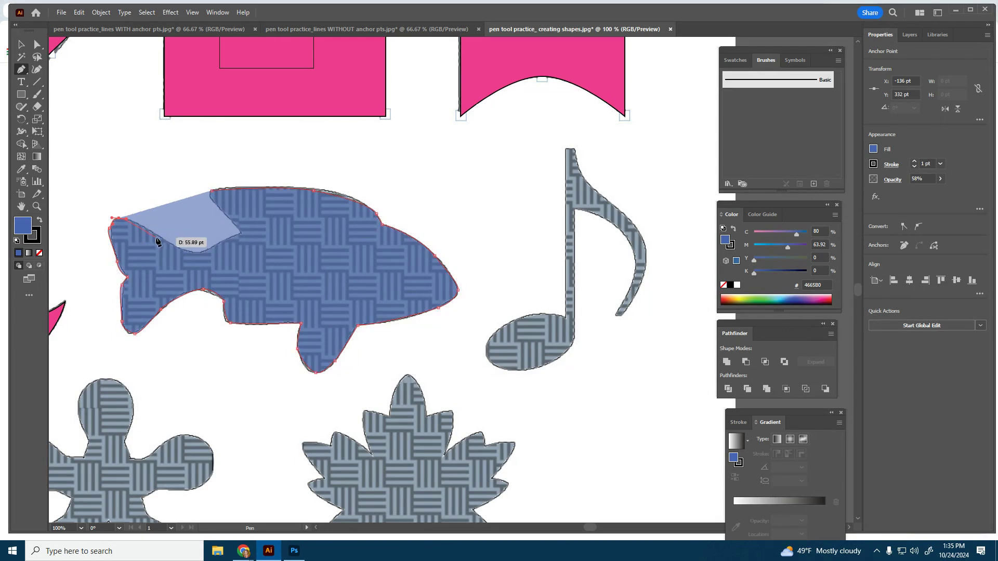
pyautogui.click(164, 237)
pyautogui.click(192, 255)
pyautogui.click(207, 251)
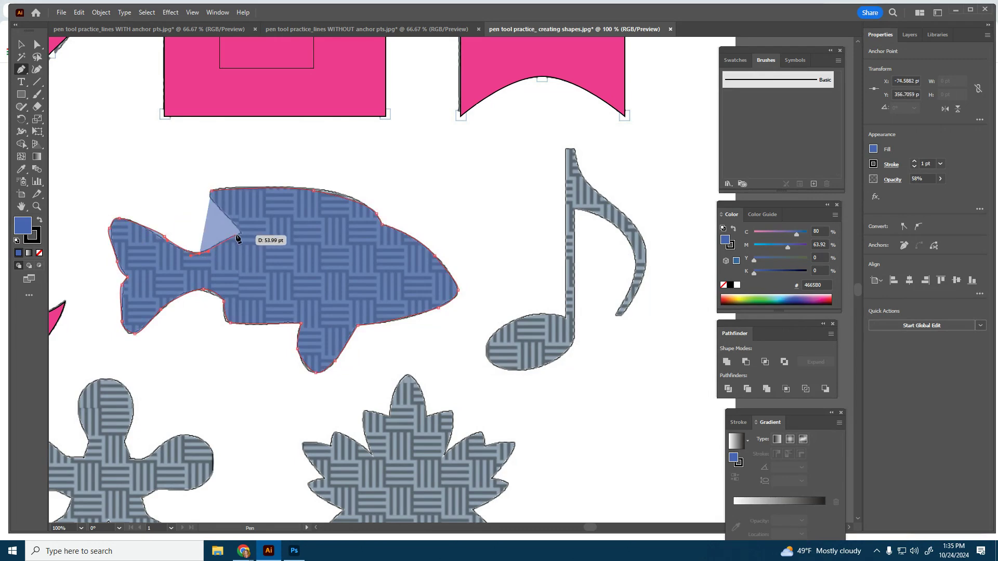
pyautogui.click(239, 233)
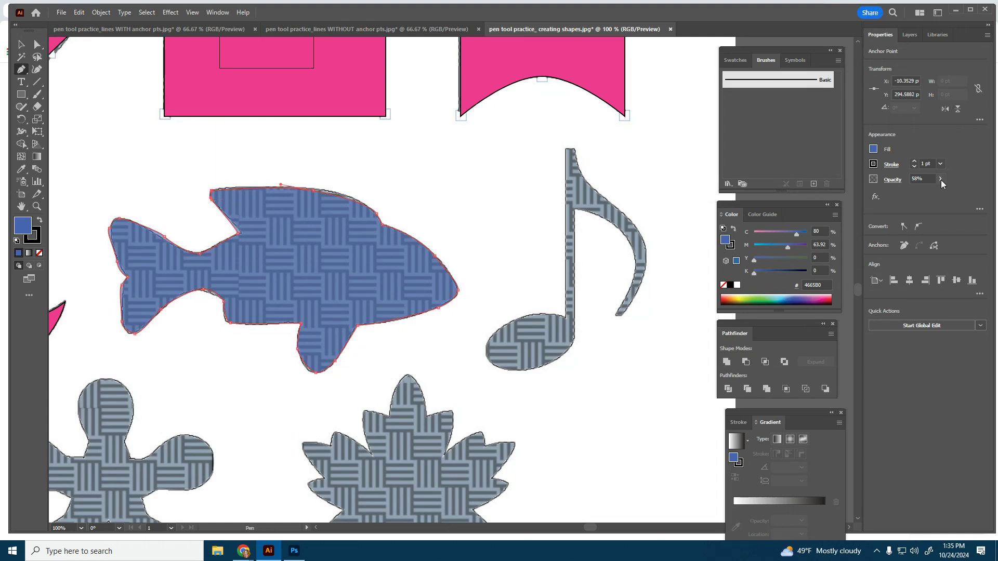
pyautogui.moveTo(925, 196); pyautogui.dragTo(966, 195)
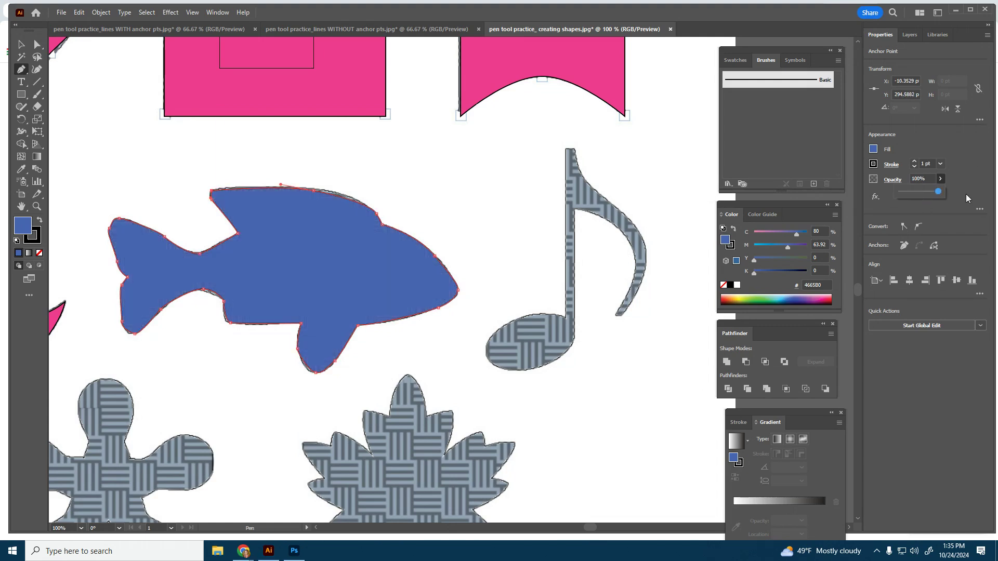
# Deselect the fish and trace the music note's stem and head.
pyautogui.click(24, 44)
pyautogui.click(470, 183)
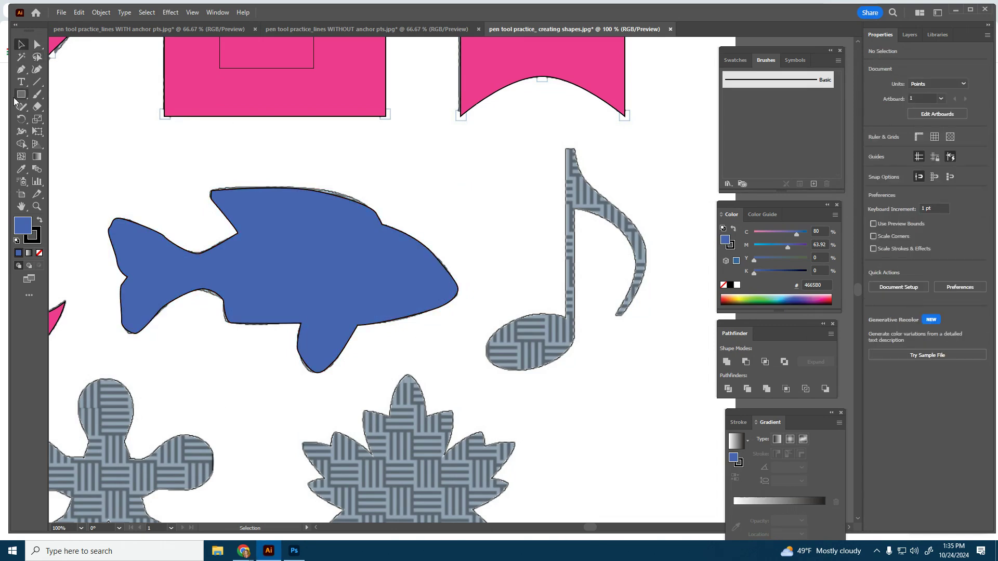
pyautogui.click(21, 69)
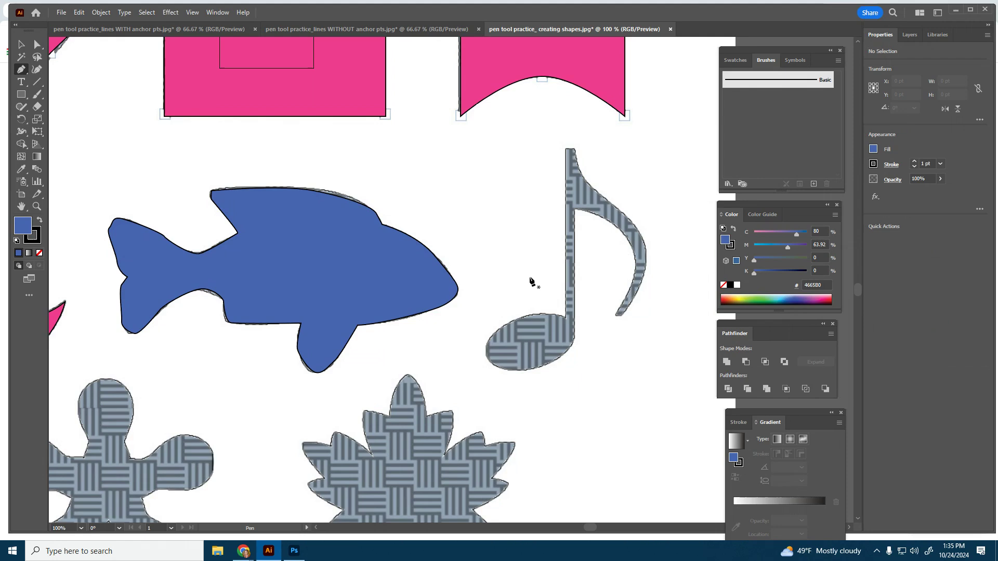
pyautogui.click(566, 149)
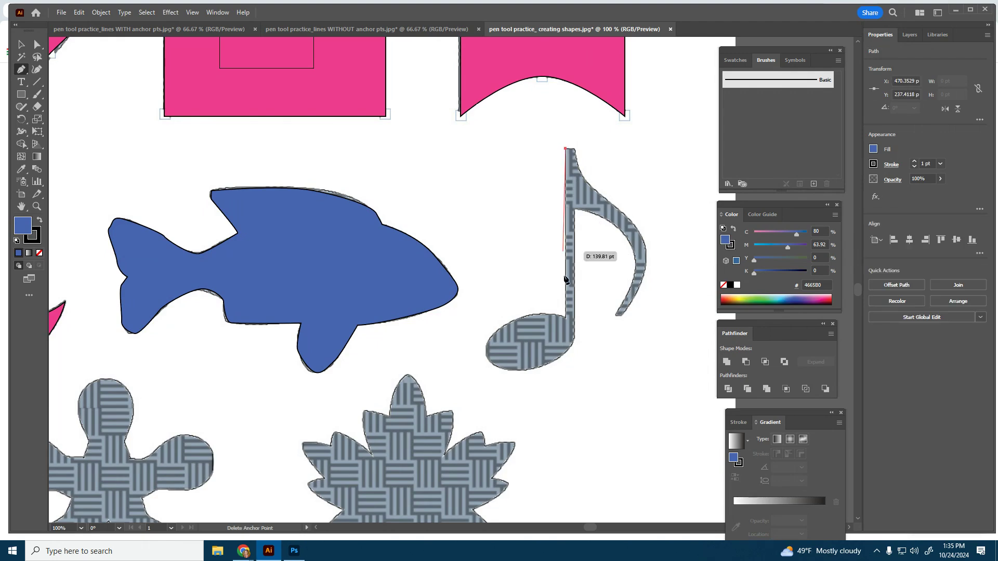
pyautogui.click(567, 319)
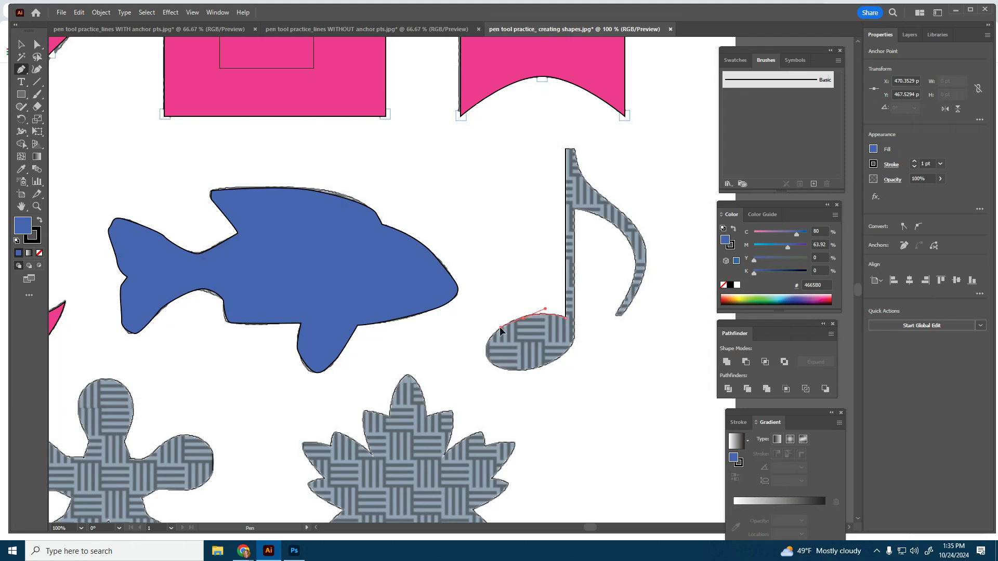
pyautogui.moveTo(501, 328); pyautogui.dragTo(517, 370)
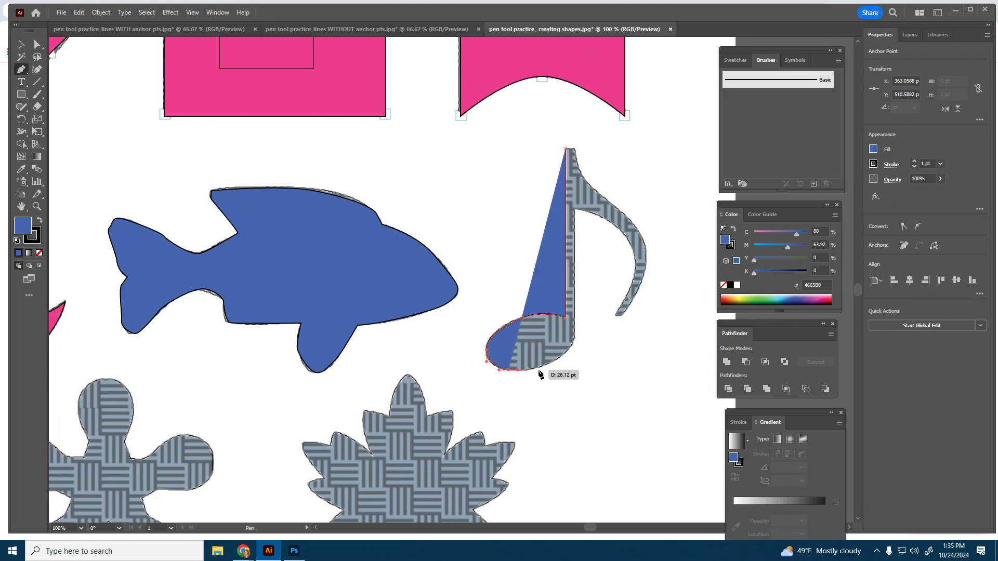
pyautogui.click(567, 355)
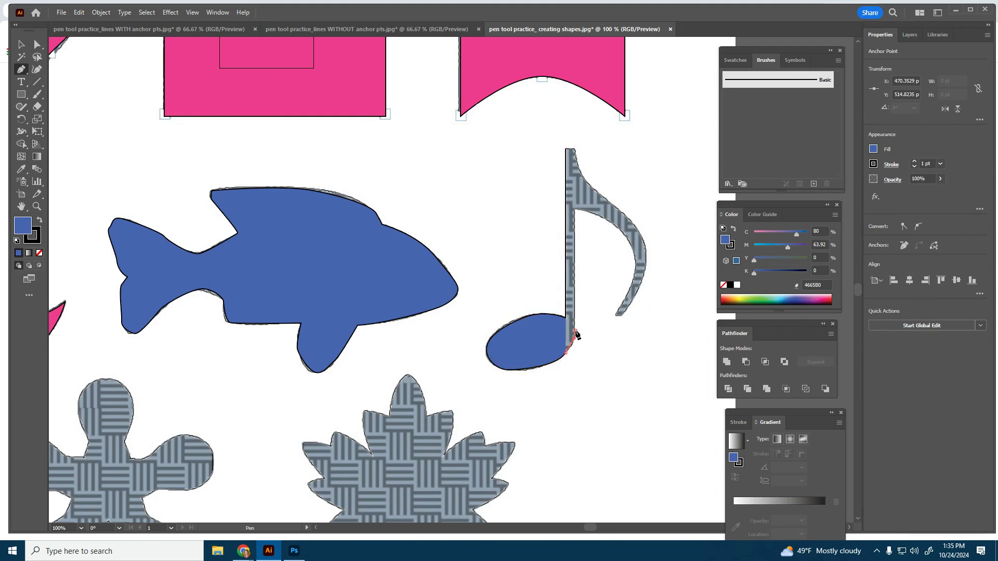
pyautogui.click(575, 331)
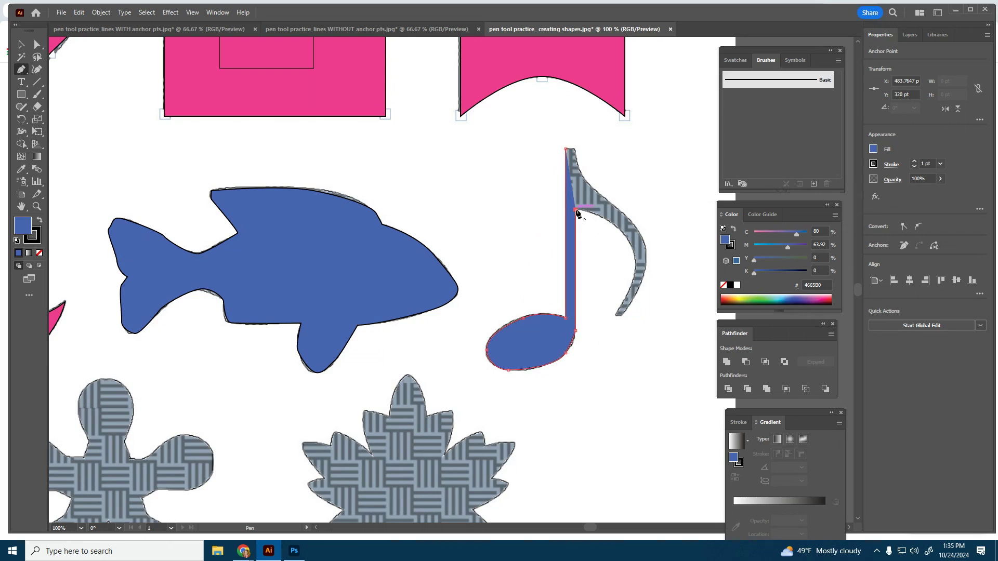
# Trace the note's flag along its outer curve, lower tip and inner edge.
pyautogui.click(576, 210)
pyautogui.moveTo(623, 228); pyautogui.dragTo(628, 242)
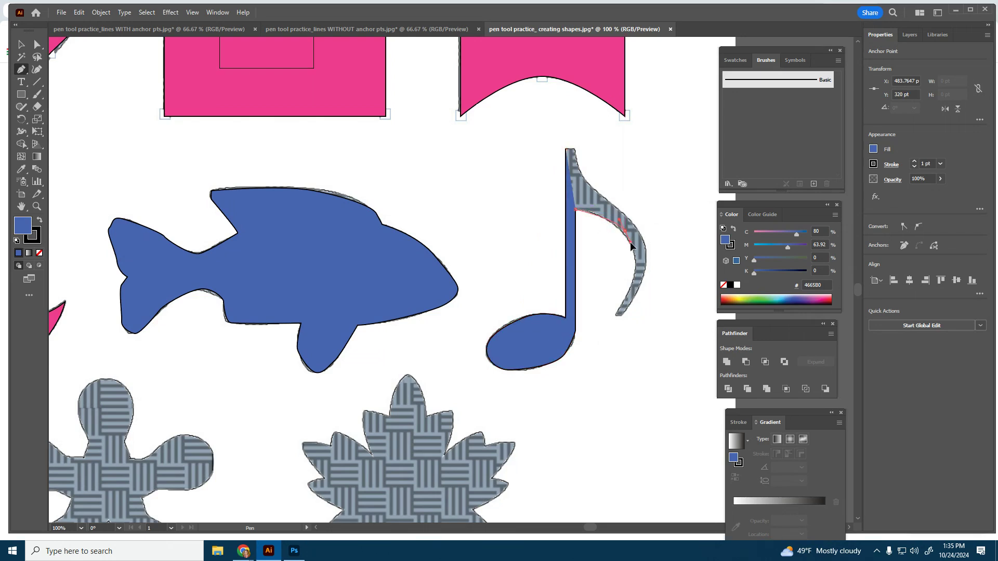
pyautogui.click(630, 244)
pyautogui.click(629, 286)
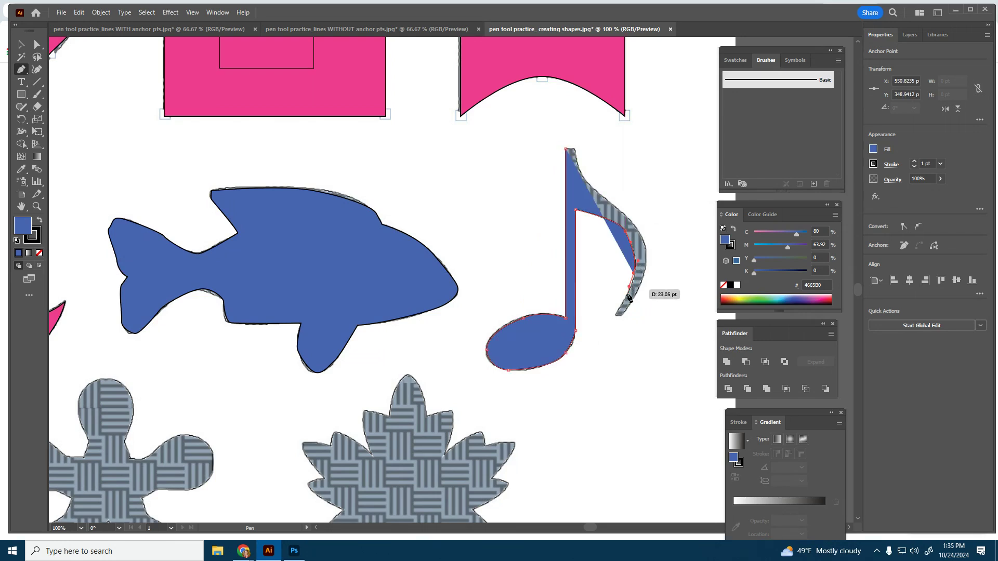
pyautogui.click(616, 315)
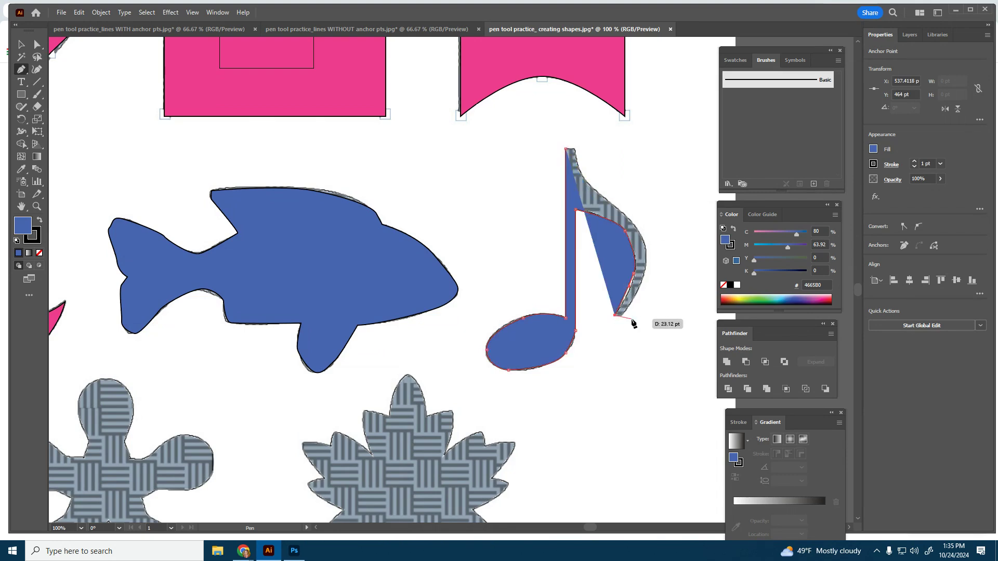
pyautogui.click(623, 315)
pyautogui.moveTo(644, 276); pyautogui.dragTo(644, 265)
pyautogui.moveTo(641, 231); pyautogui.dragTo(638, 229)
pyautogui.click(632, 221)
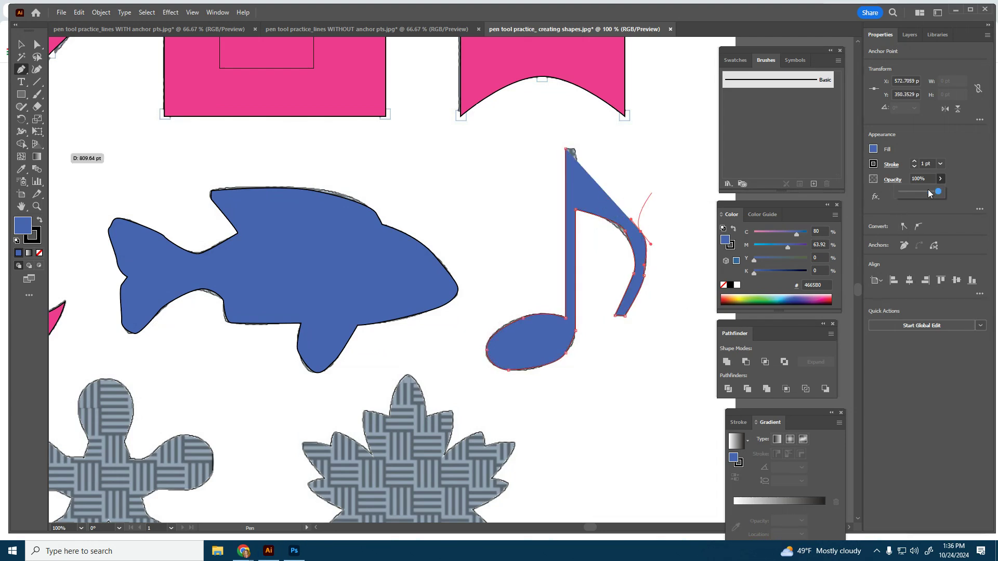
# Lower opacity to 43% and trace the flag's upper curve to the stem top.
pyautogui.moveTo(929, 193); pyautogui.dragTo(916, 193)
pyautogui.click(605, 191)
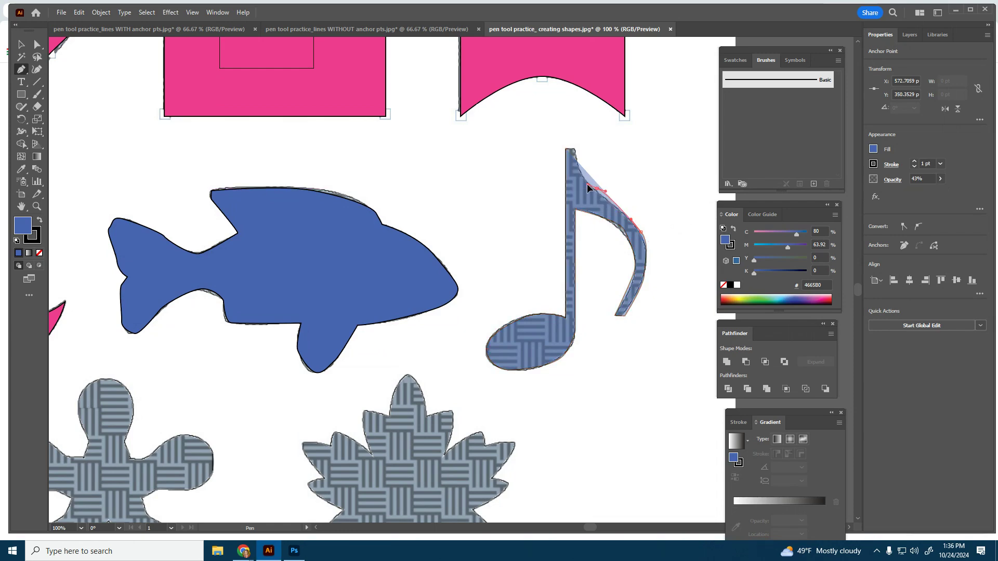
pyautogui.click(585, 184)
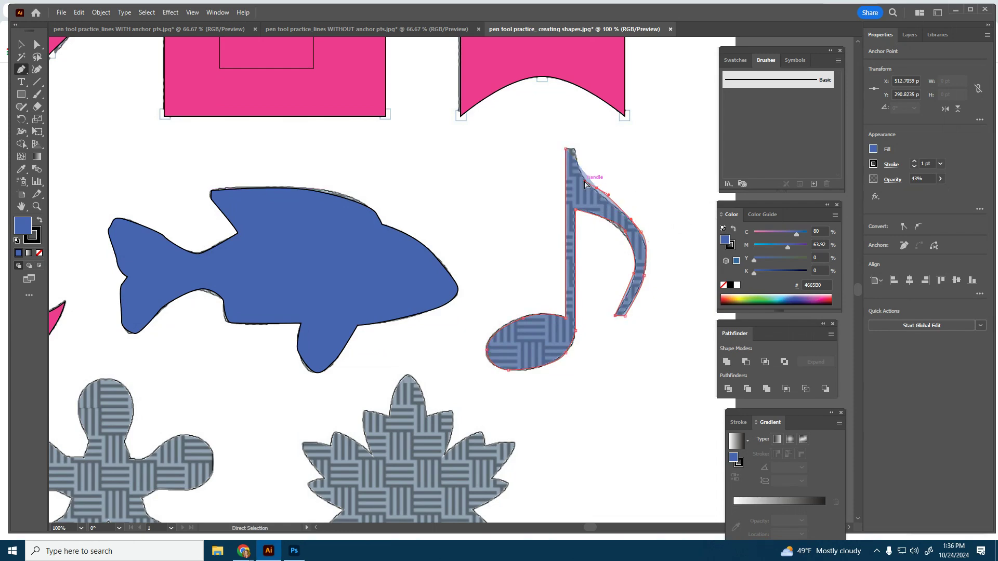
pyautogui.hotkey('ctrl', 'z')
pyautogui.click(588, 185)
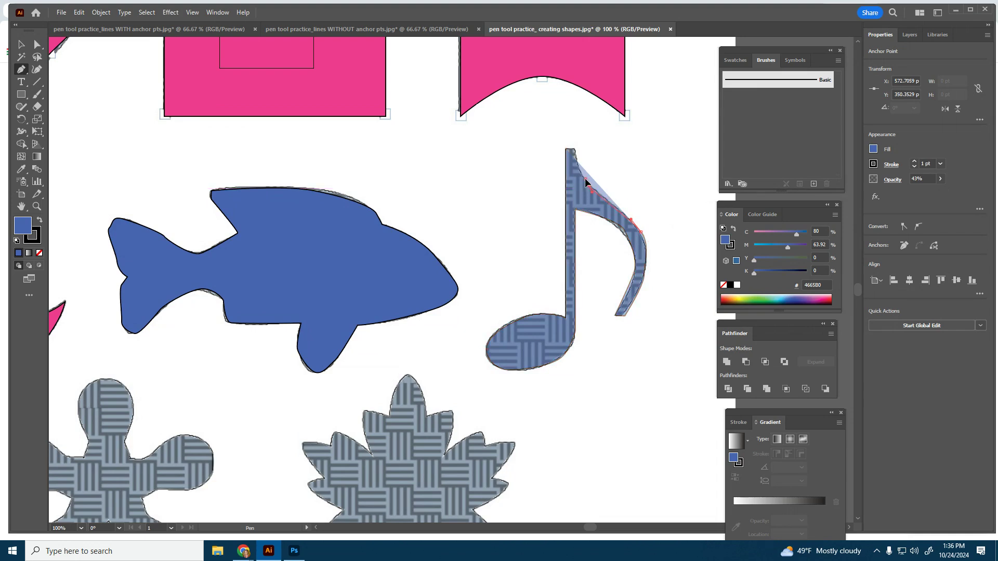
pyautogui.click(574, 150)
pyautogui.moveTo(575, 145); pyautogui.dragTo(575, 144)
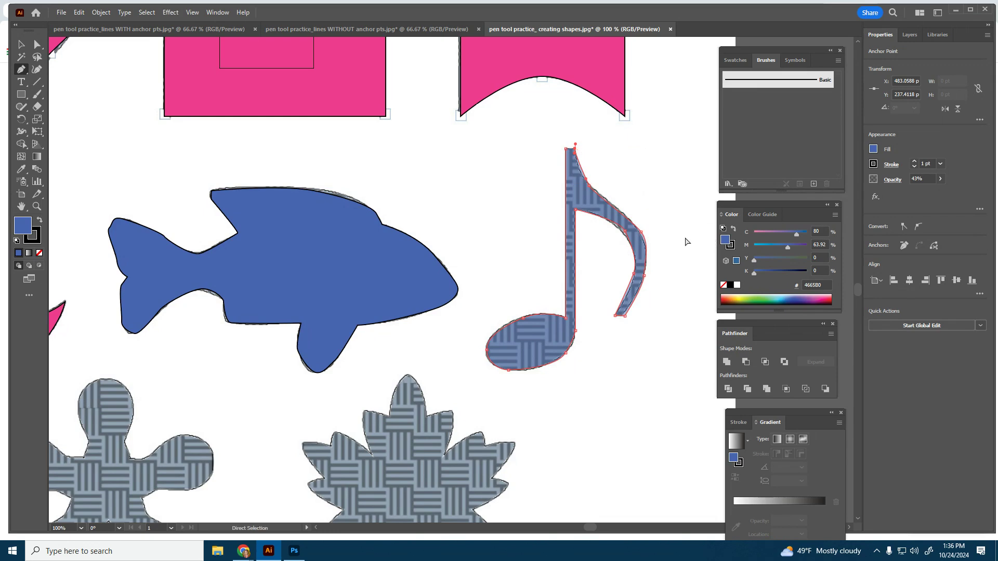
pyautogui.hotkey('ctrl', 'z')
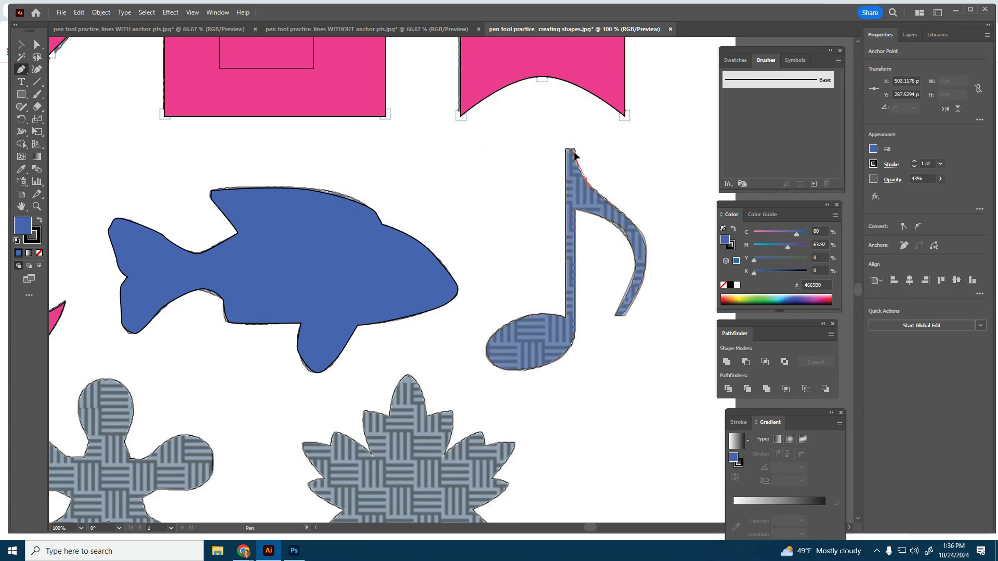
pyautogui.click(575, 152)
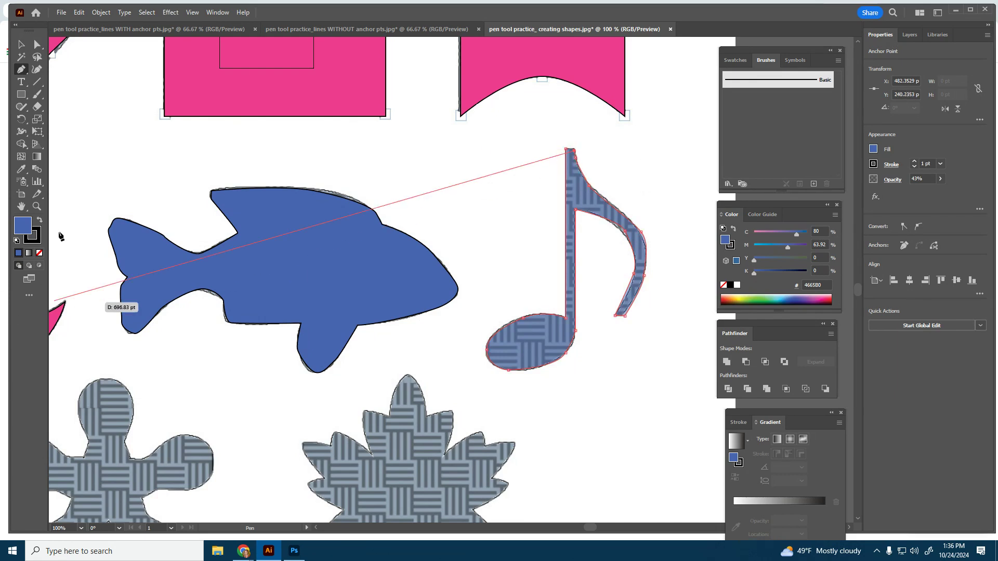
# Zoom in on the stem top and close the path at its top-left corner.
pyautogui.click(37, 206)
pyautogui.click(580, 150)
pyautogui.click(473, 266)
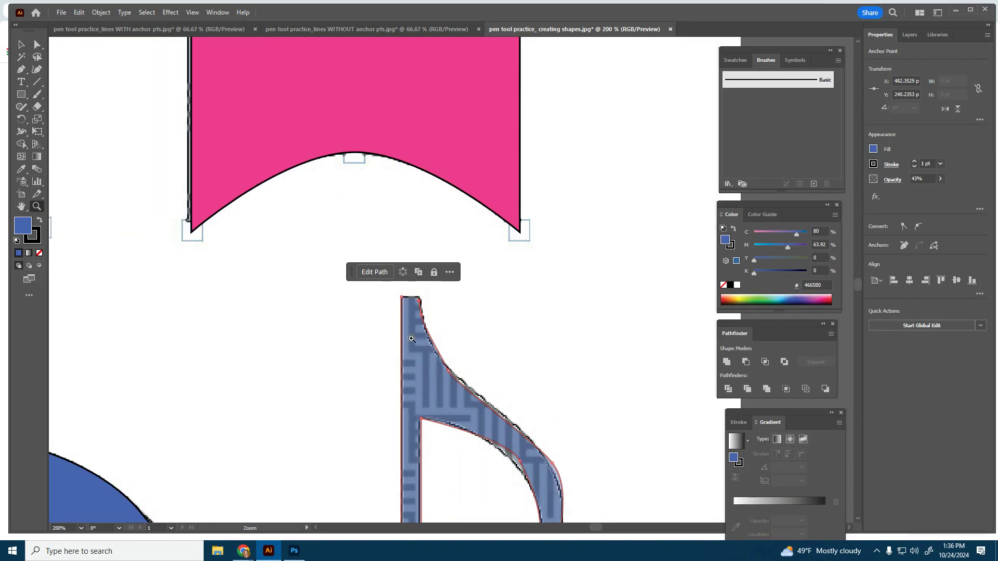
pyautogui.click(413, 337)
pyautogui.click(21, 70)
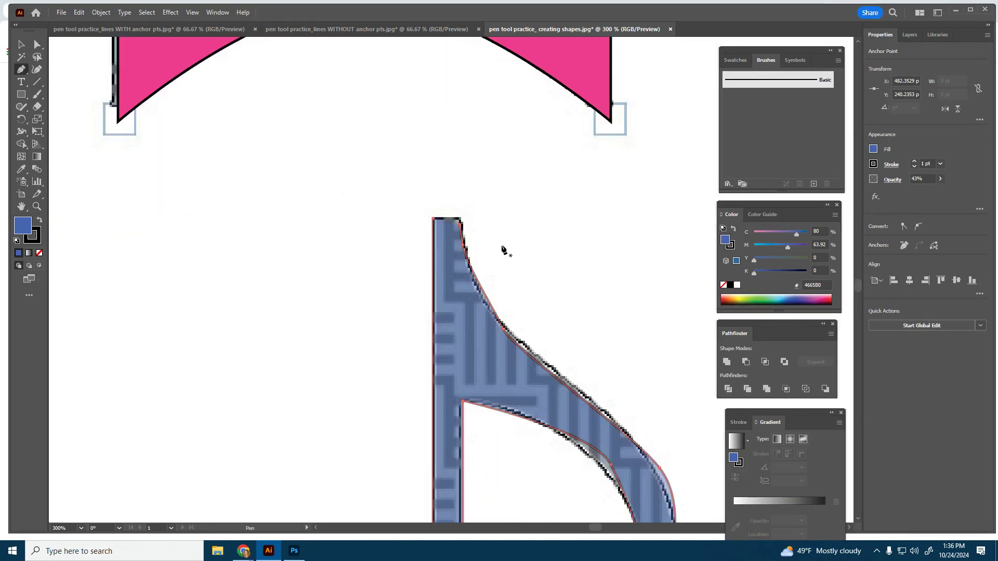
pyautogui.click(459, 224)
pyautogui.click(459, 218)
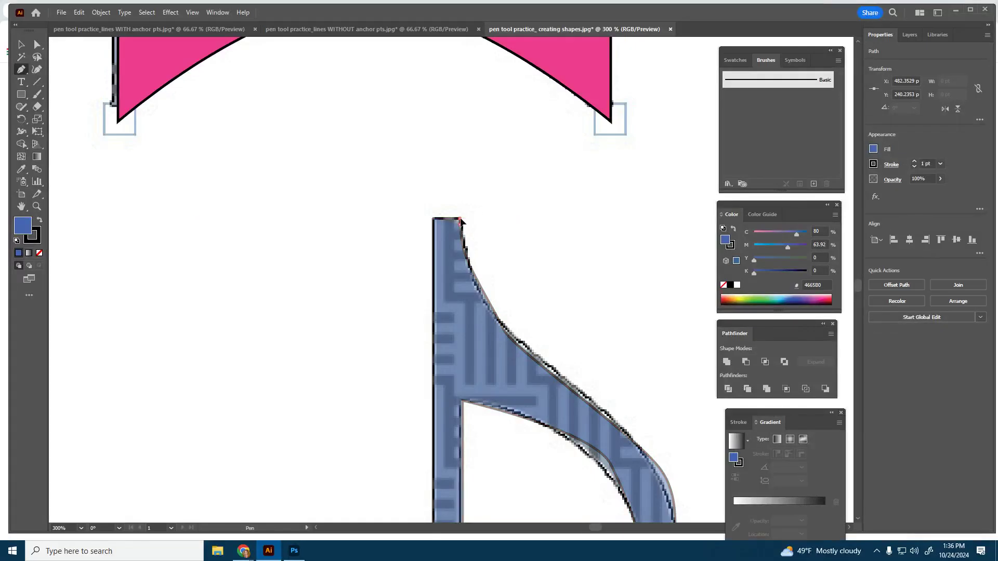
pyautogui.click(433, 219)
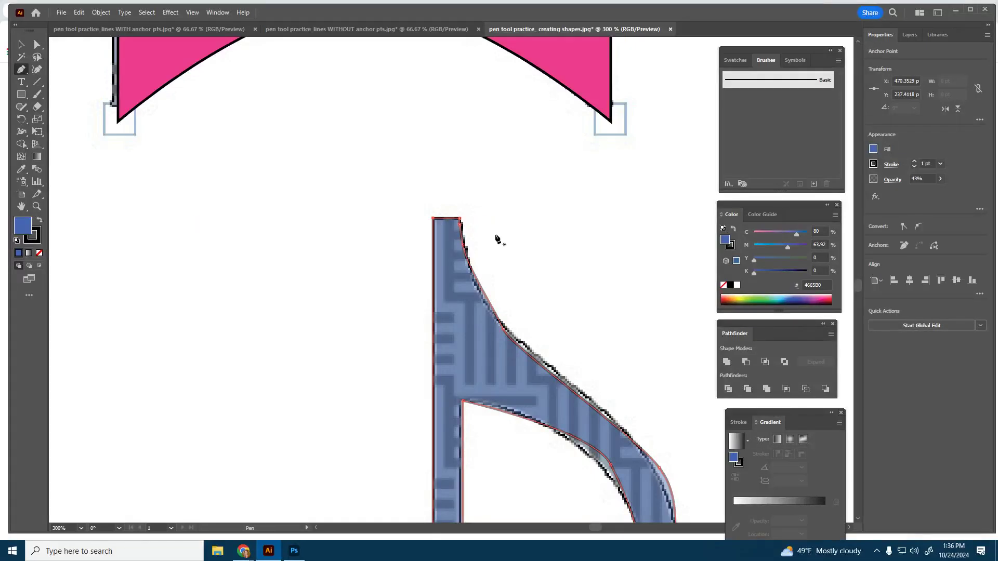
# Nudge the flag's inner-curve anchor with the Direct Selection tool.
pyautogui.moveTo(928, 190); pyautogui.dragTo(942, 192)
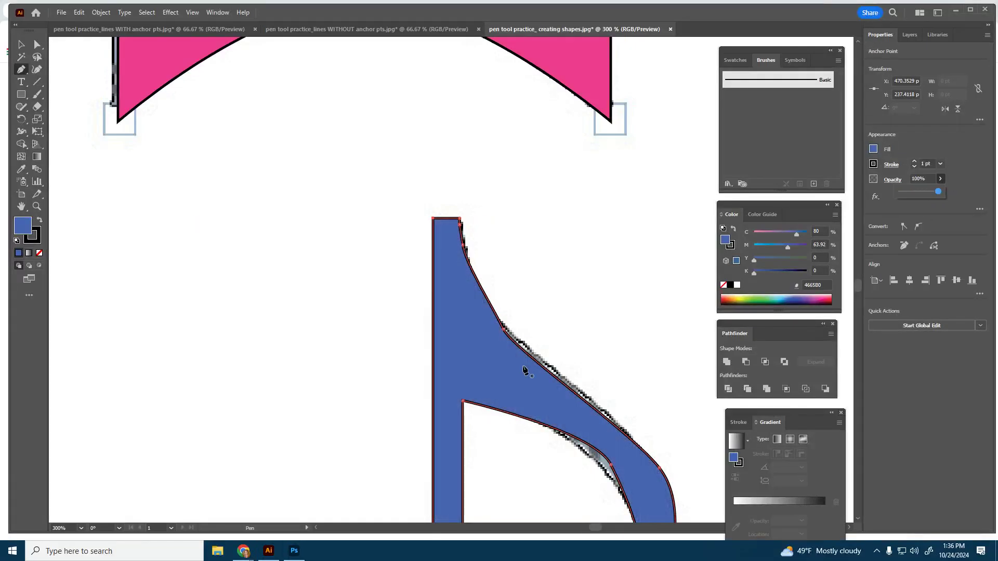
pyautogui.scroll(-5, 347, 411)
pyautogui.scroll(-1, 348, 411)
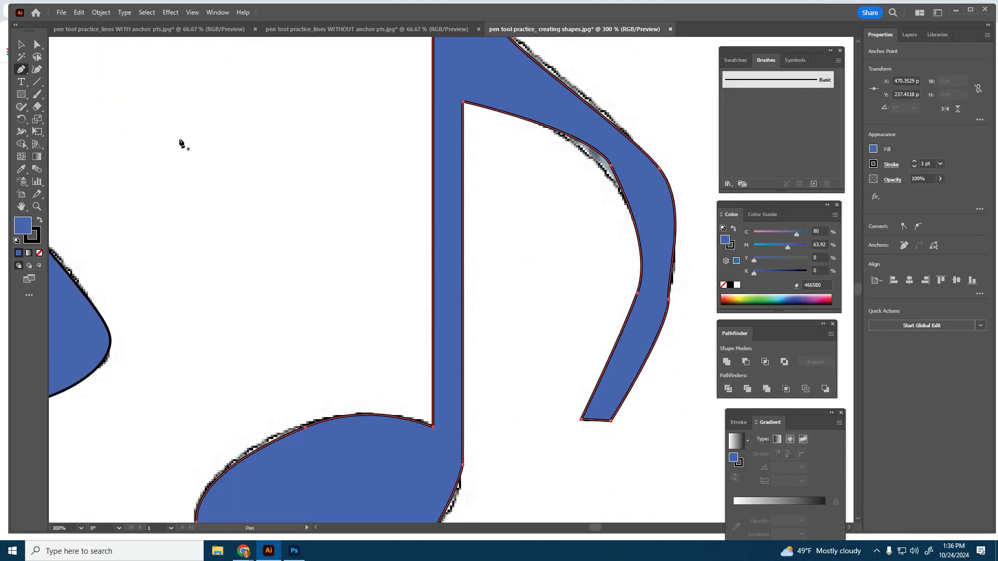
pyautogui.click(39, 49)
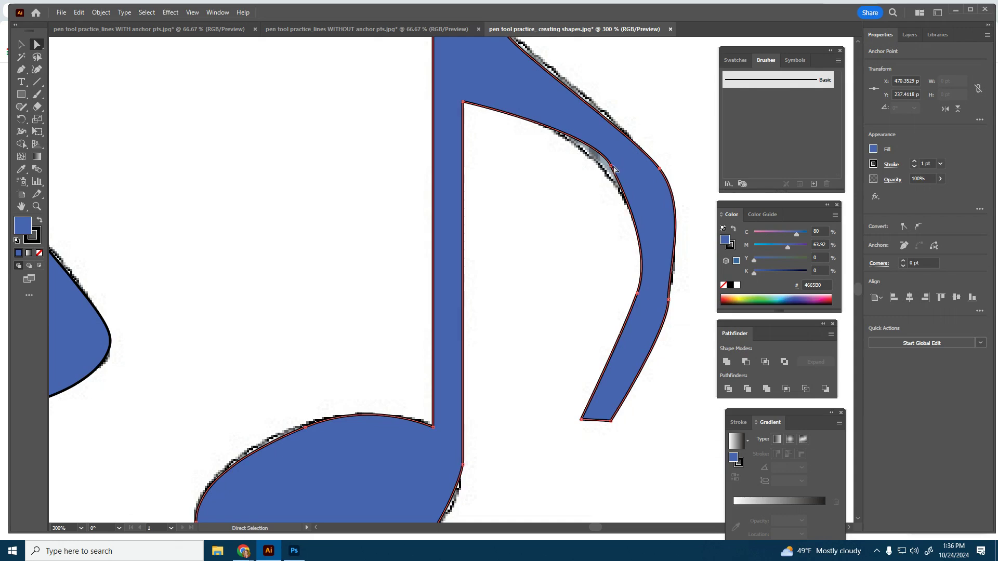
pyautogui.moveTo(610, 166); pyautogui.dragTo(656, 176)
pyautogui.click(661, 169)
# Reshape the flag's upper and outer curves to match the outline, then deselect.
pyautogui.scroll(5, 644, 197)
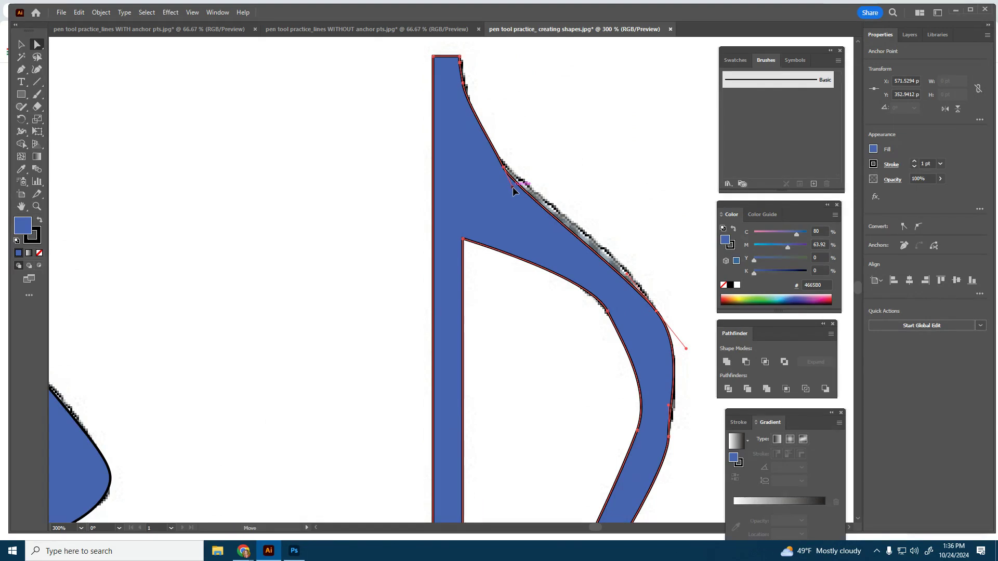
pyautogui.moveTo(512, 187); pyautogui.dragTo(530, 188)
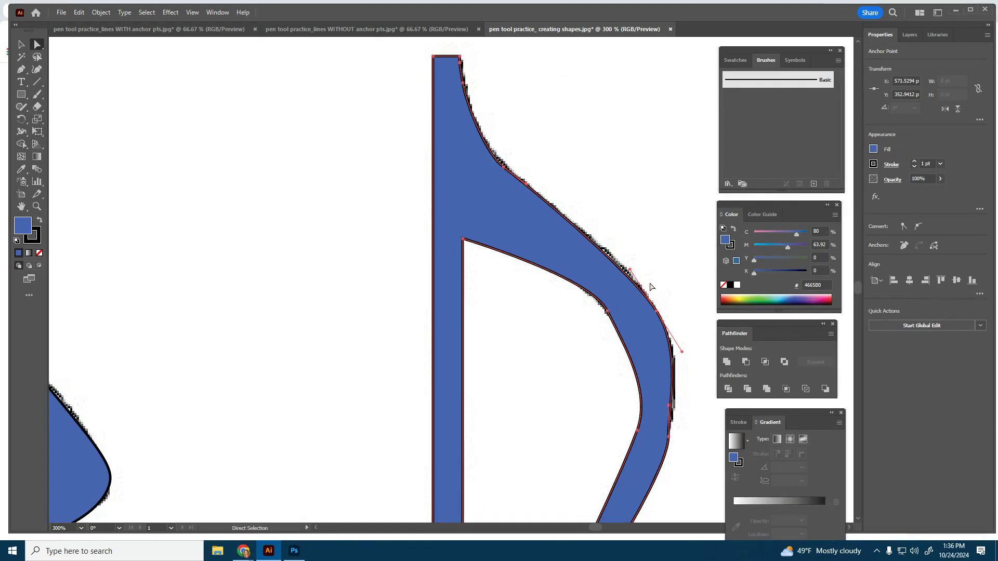
pyautogui.scroll(-6, 671, 270)
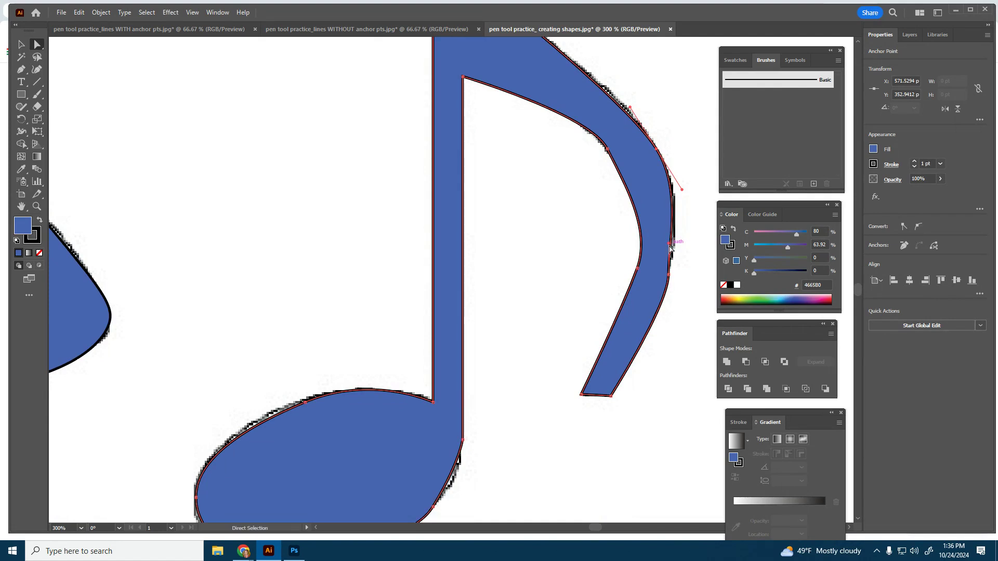
pyautogui.moveTo(669, 243); pyautogui.dragTo(672, 244)
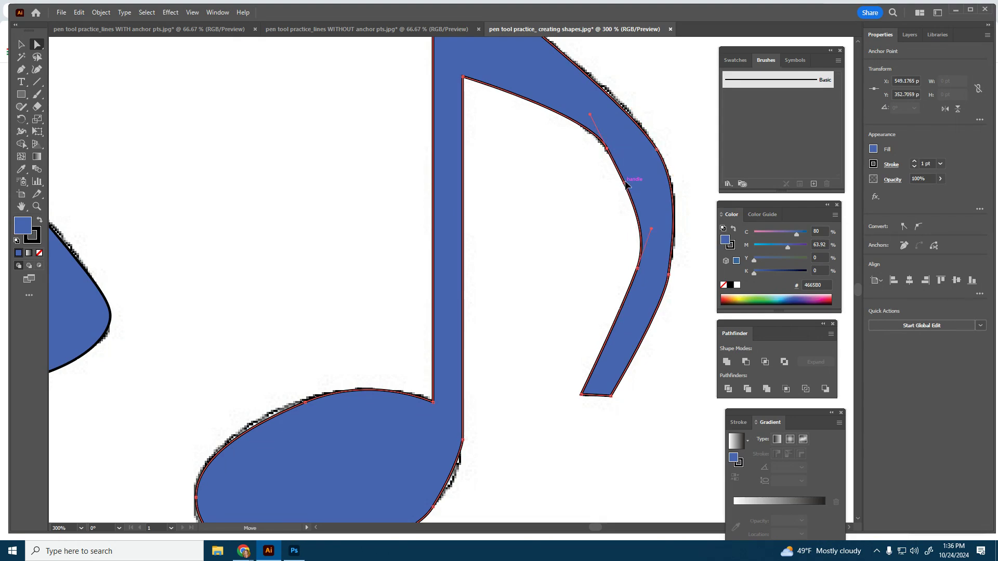
pyautogui.hotkey('ctrl', 'shift', 'a')
pyautogui.scroll(-3, 550, 274)
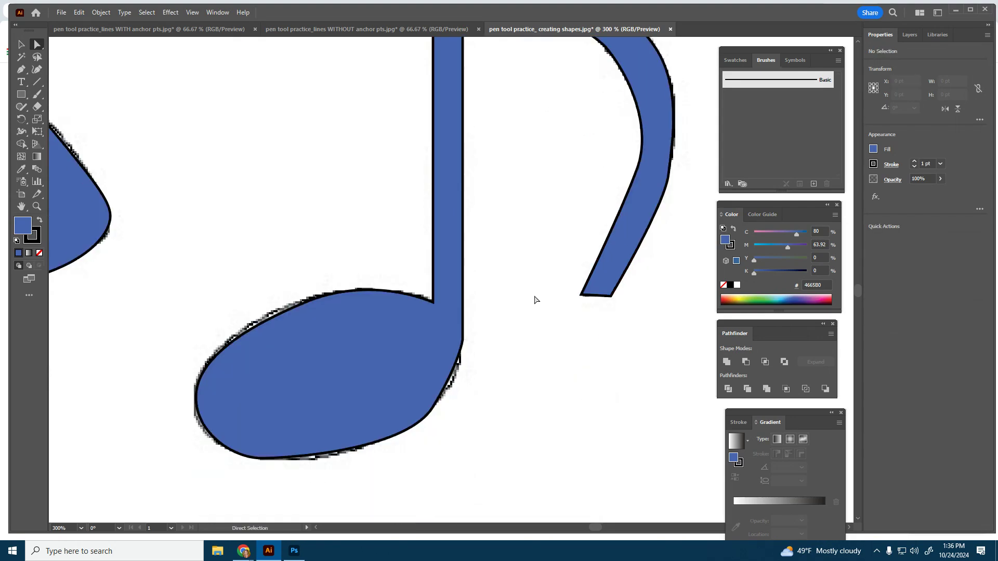
pyautogui.scroll(2, 536, 300)
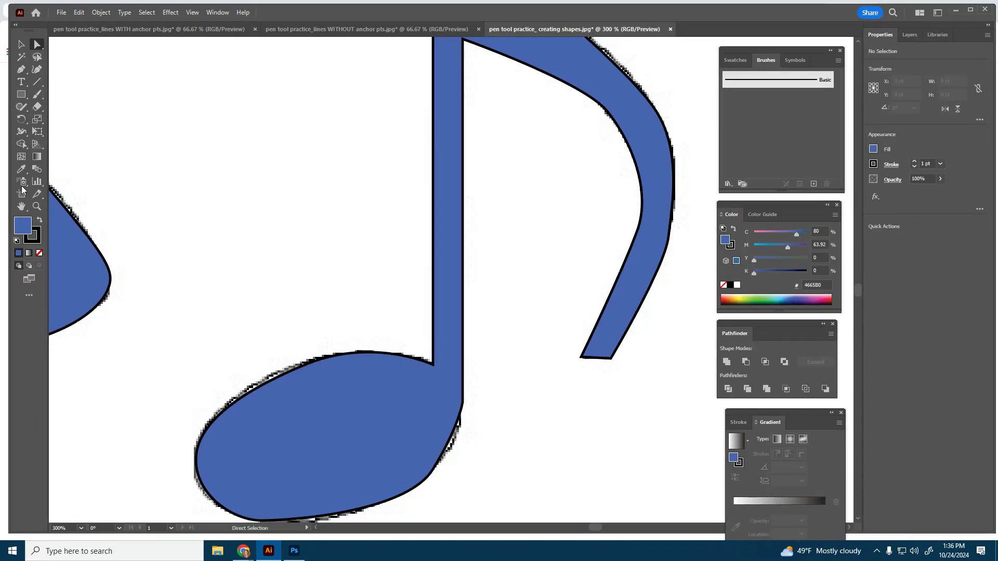
# Zoom out to 150%, then 100%, and scroll to the five-petal flower.
pyautogui.click(81, 528)
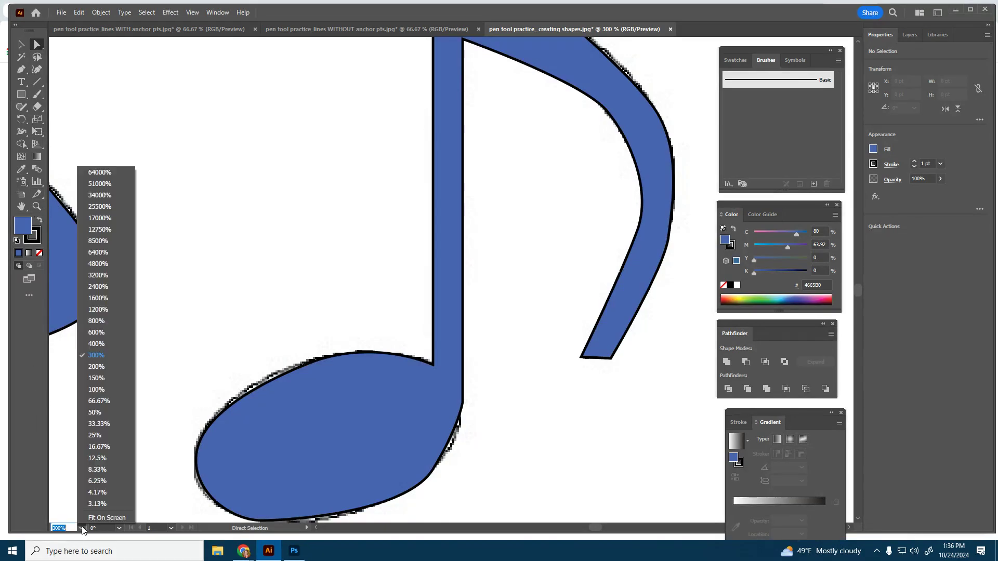
pyautogui.click(104, 382)
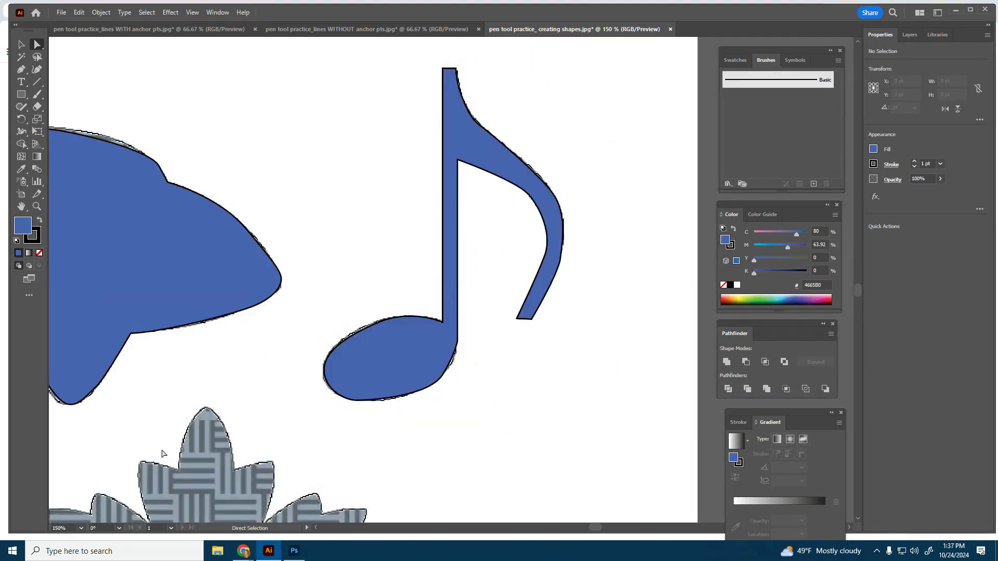
pyautogui.click(81, 528)
pyautogui.click(104, 396)
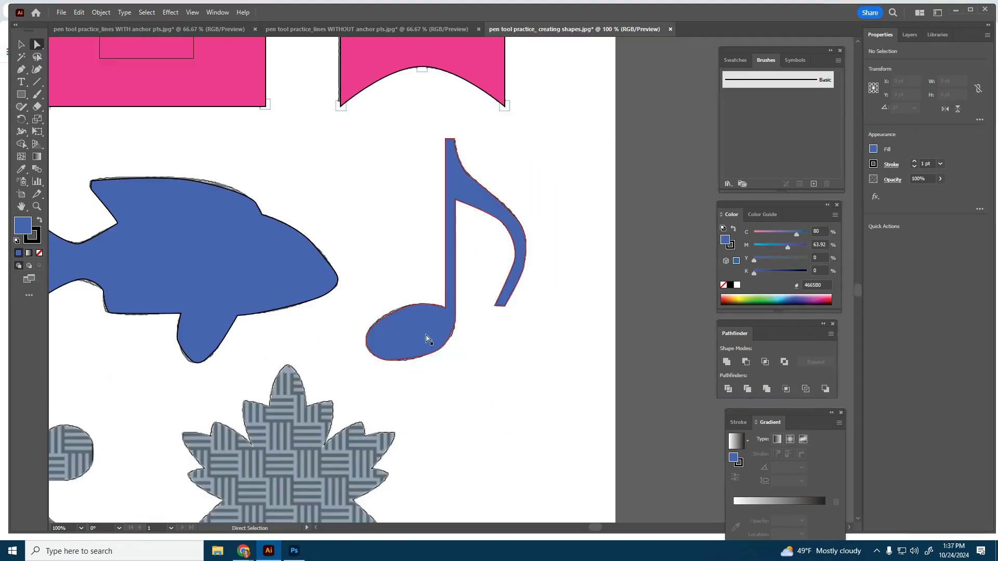
pyautogui.scroll(-3, 230, 448)
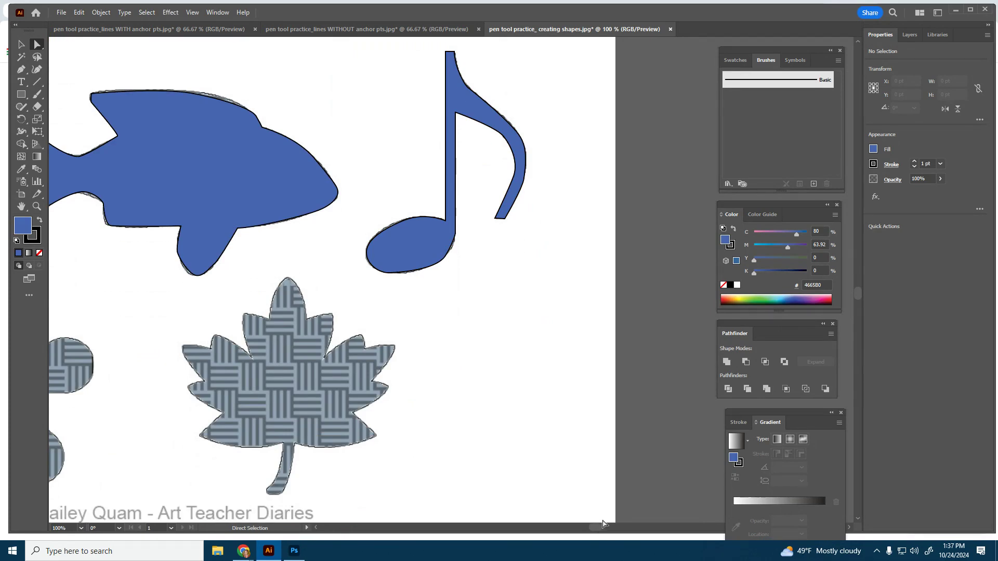
pyautogui.moveTo(598, 527); pyautogui.dragTo(574, 525)
pyautogui.scroll(-2, 561, 432)
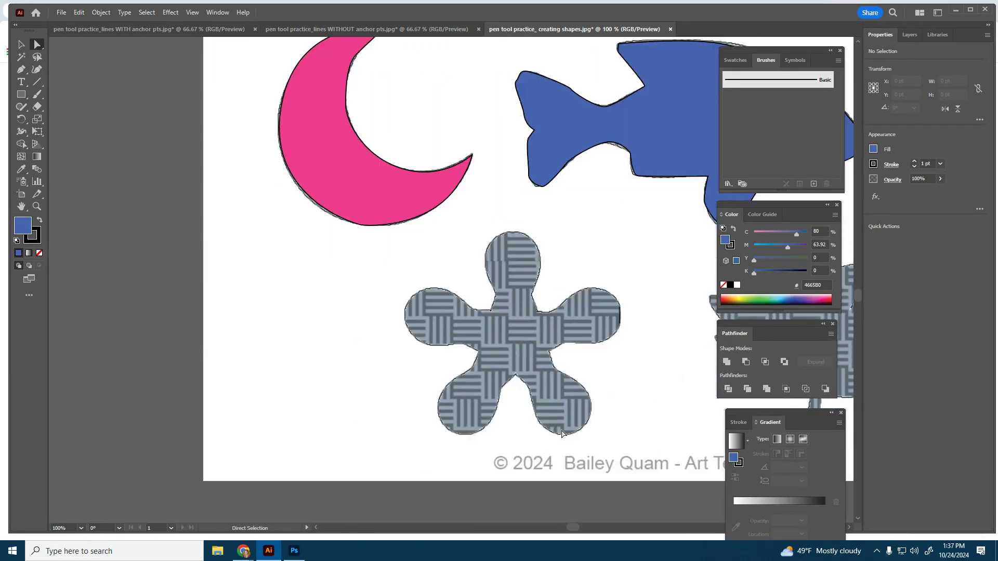
# Trace the flower's left and lower-left petals with curved pen anchors.
pyautogui.click(21, 70)
pyautogui.moveTo(491, 310); pyautogui.dragTo(476, 312)
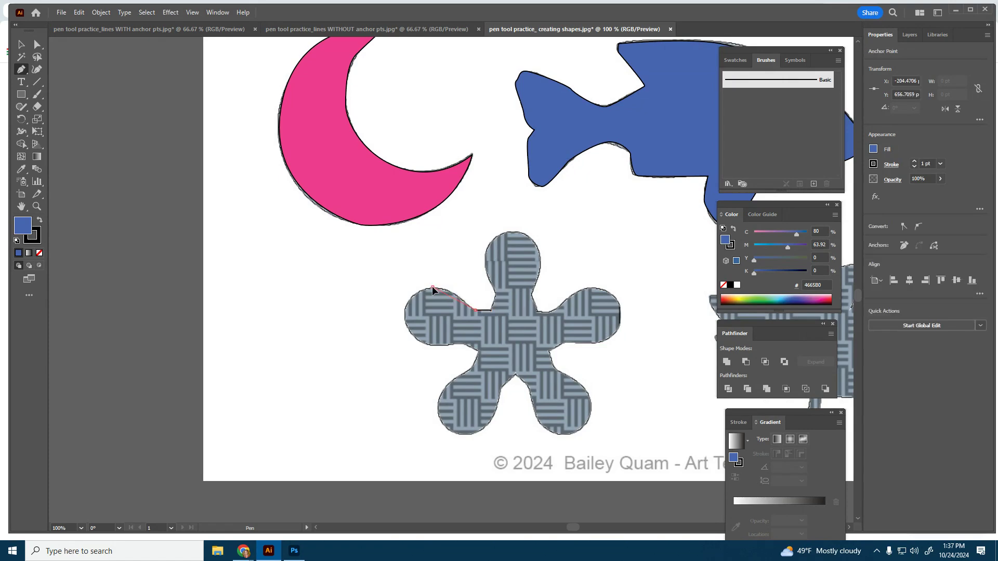
pyautogui.moveTo(414, 290); pyautogui.dragTo(414, 288)
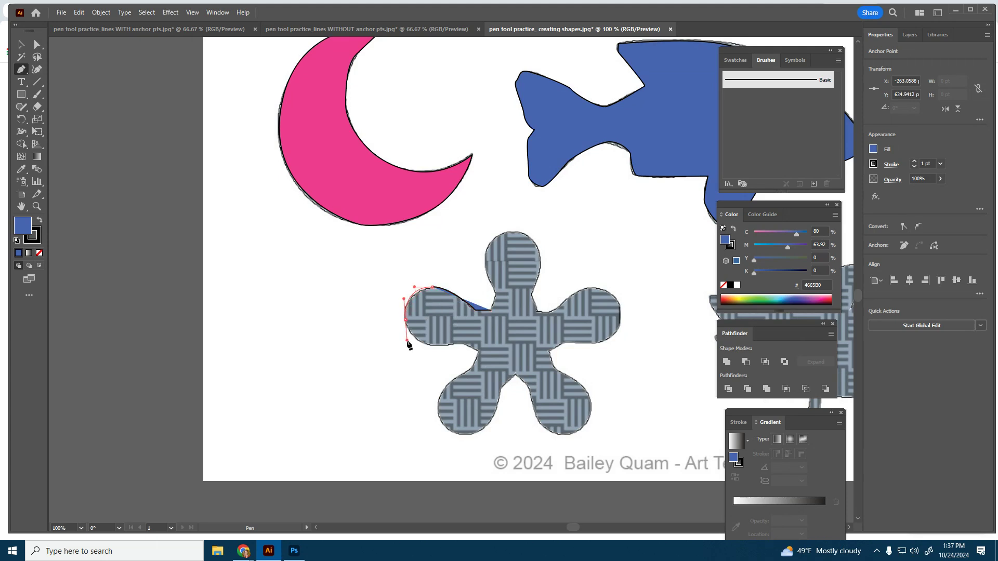
pyautogui.moveTo(408, 344); pyautogui.dragTo(477, 354)
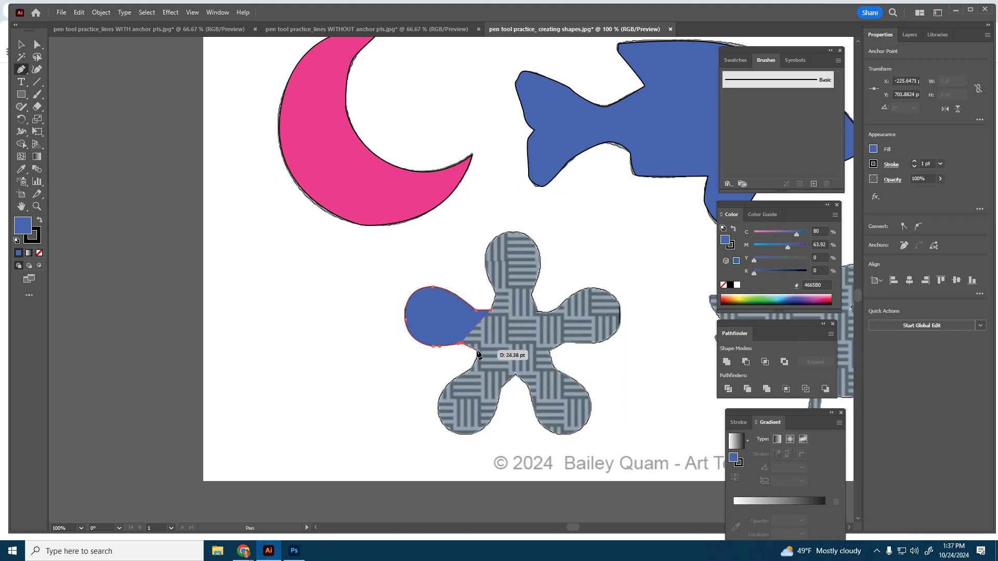
pyautogui.click(478, 352)
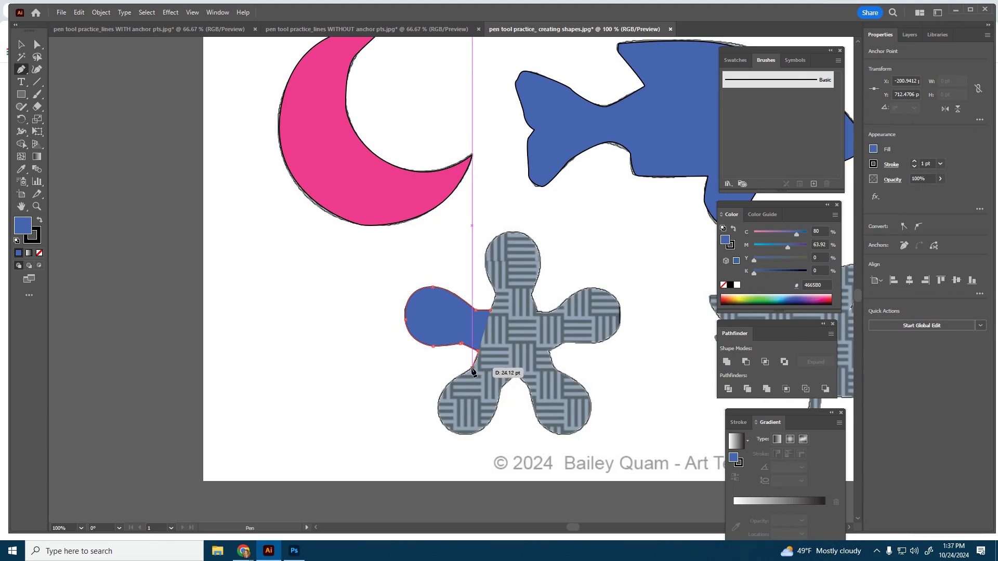
pyautogui.click(471, 368)
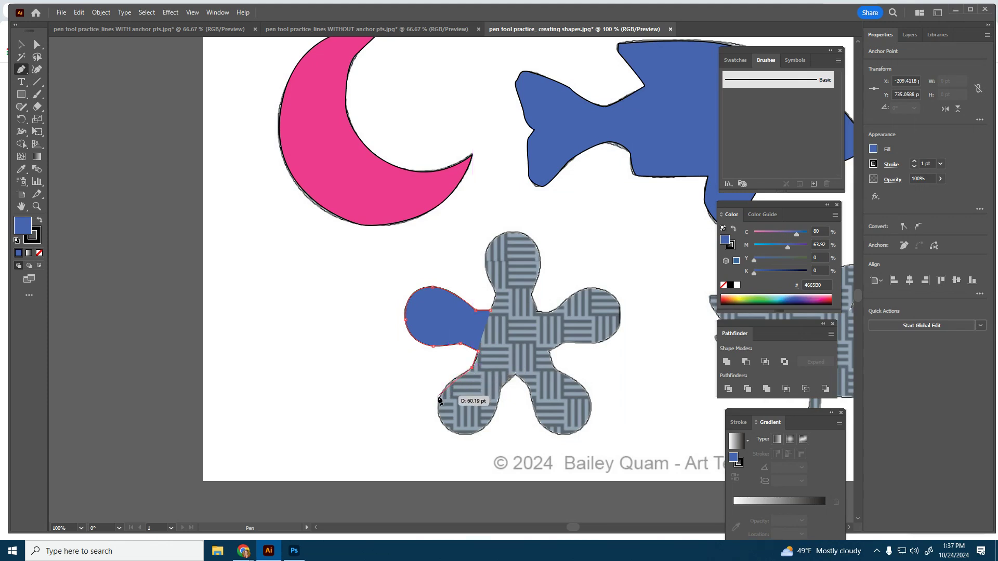
pyautogui.moveTo(439, 398); pyautogui.dragTo(498, 413)
# Continue the outline around the lower-right petal and back toward the starting point.
pyautogui.click(501, 389)
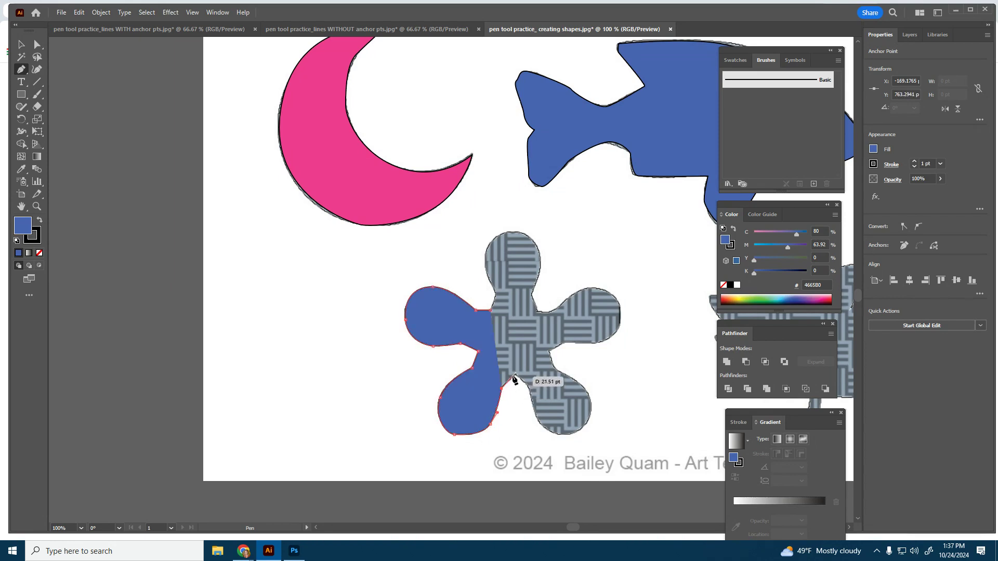
pyautogui.moveTo(513, 379); pyautogui.dragTo(514, 378)
pyautogui.moveTo(515, 375); pyautogui.dragTo(529, 398)
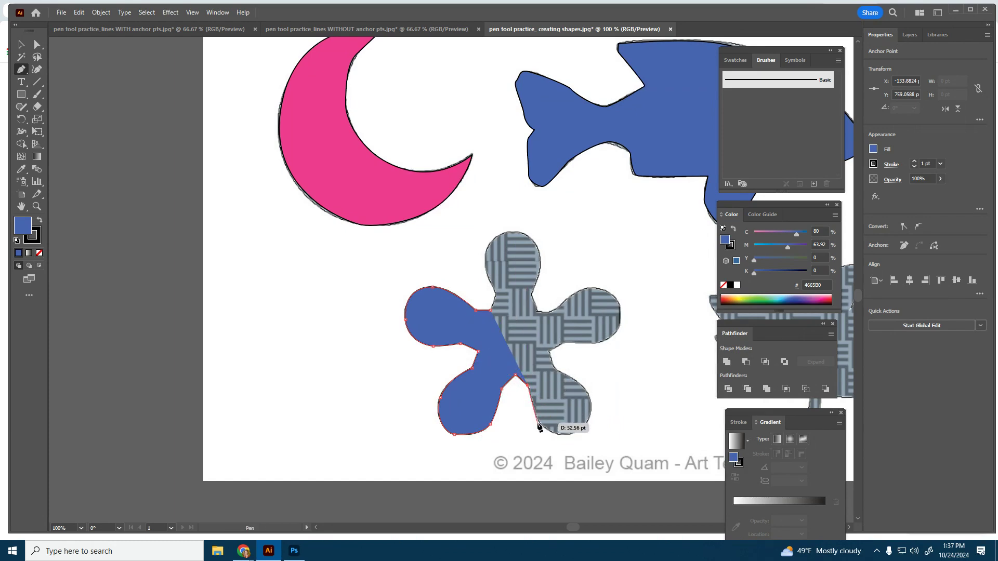
pyautogui.click(540, 424)
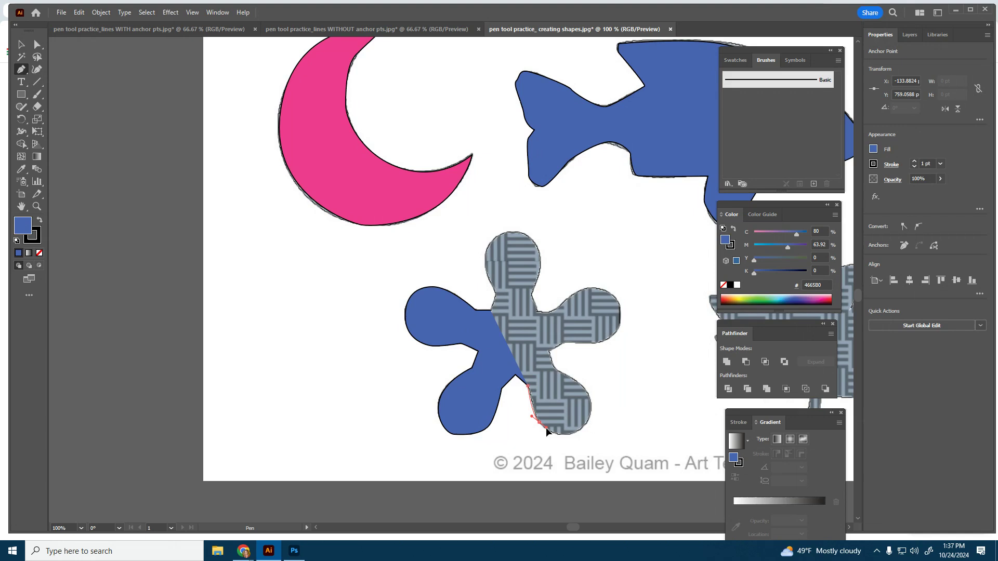
pyautogui.click(583, 430)
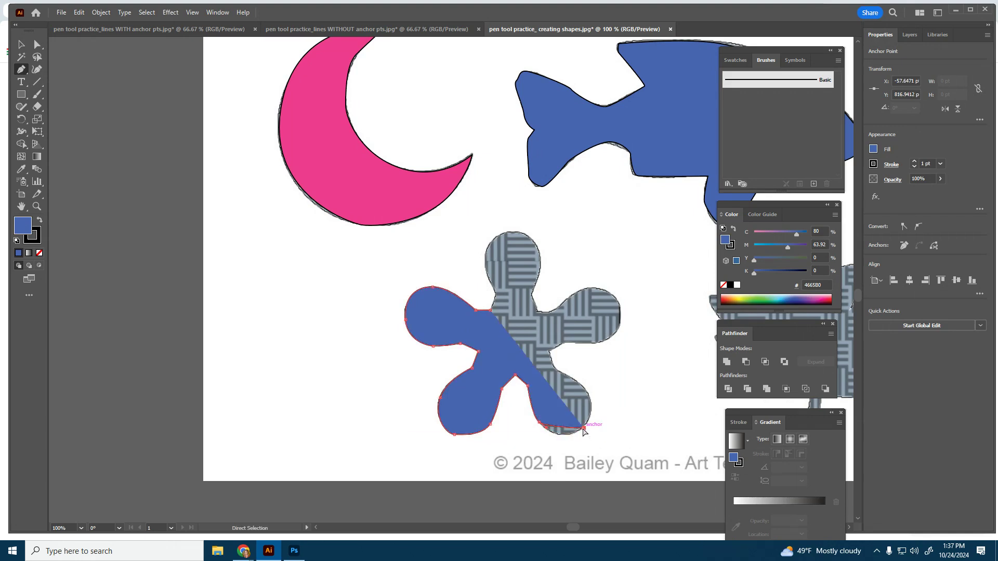
pyautogui.hotkey('ctrl', 'z')
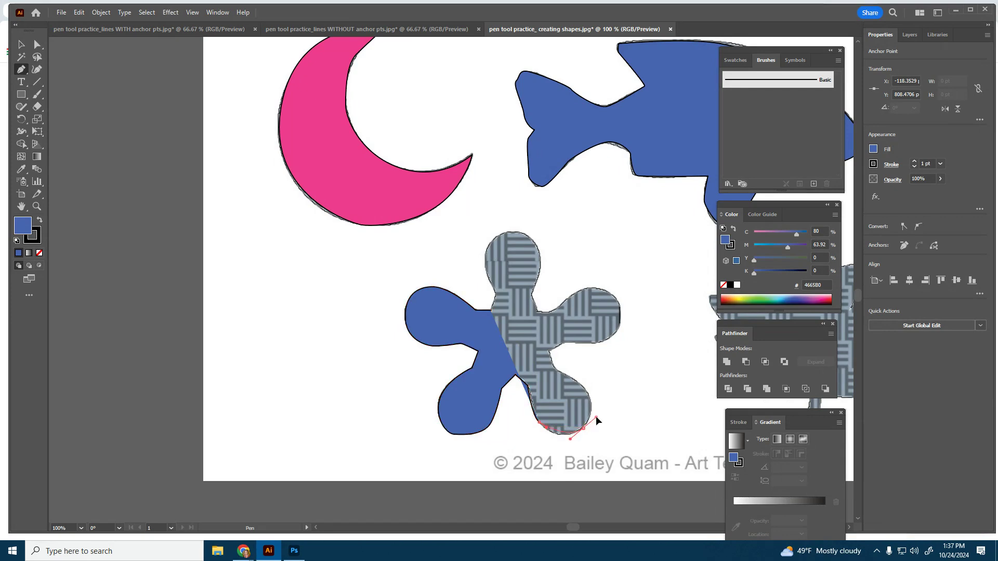
pyautogui.moveTo(603, 411); pyautogui.dragTo(605, 407)
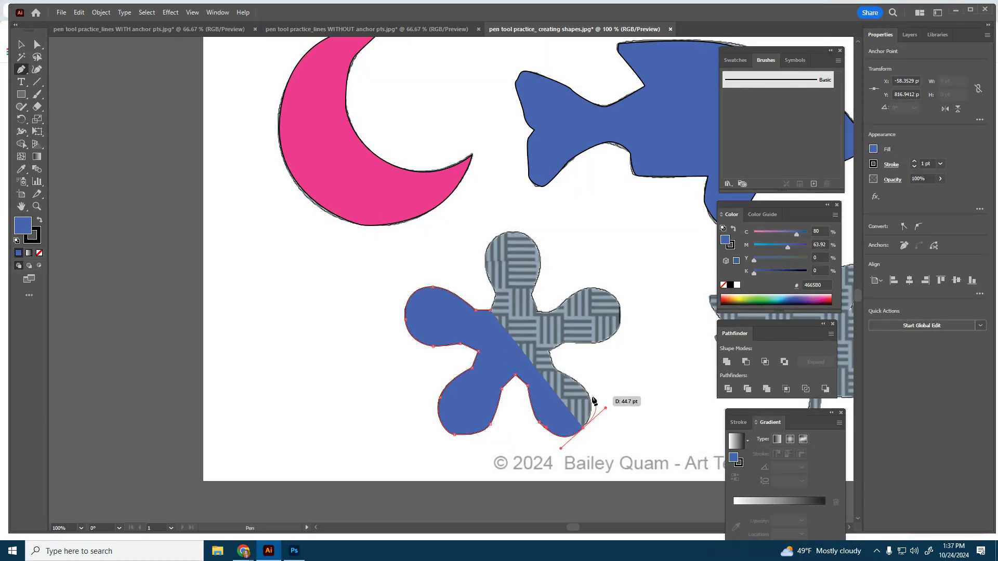
pyautogui.click(574, 380)
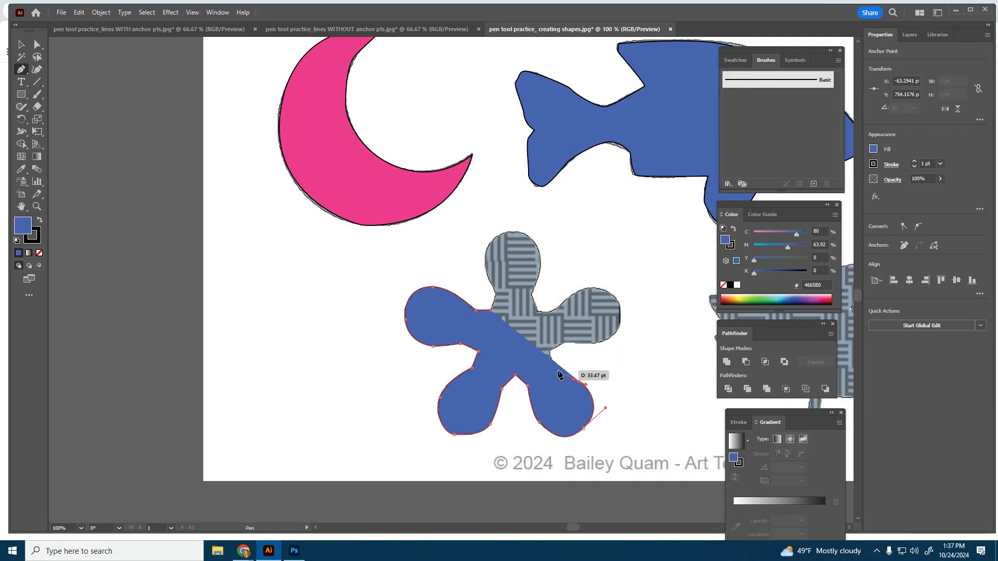
# Lower fill opacity and trace the right petal up to the top petal's base.
pyautogui.moveTo(942, 192); pyautogui.dragTo(912, 191)
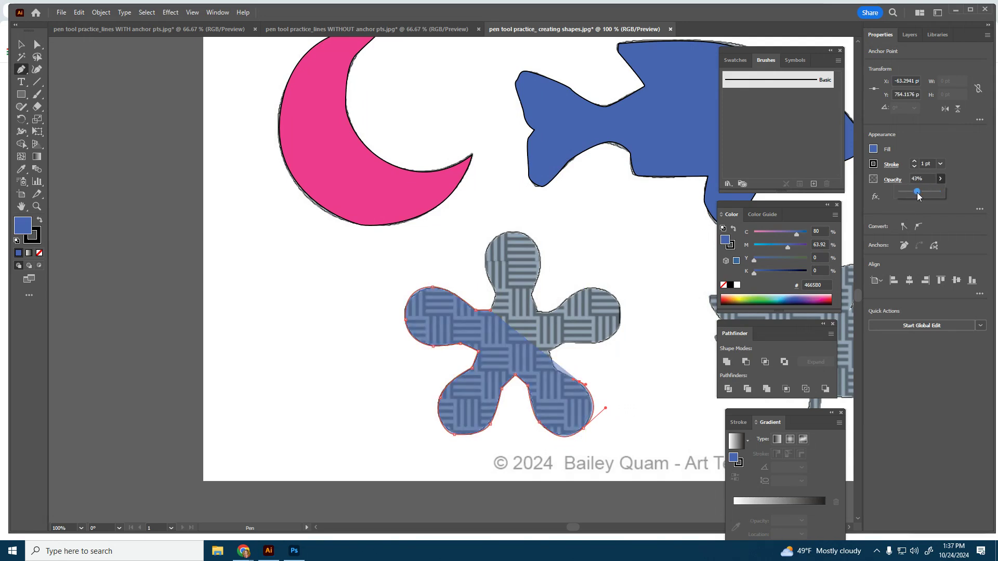
pyautogui.click(556, 370)
pyautogui.click(550, 352)
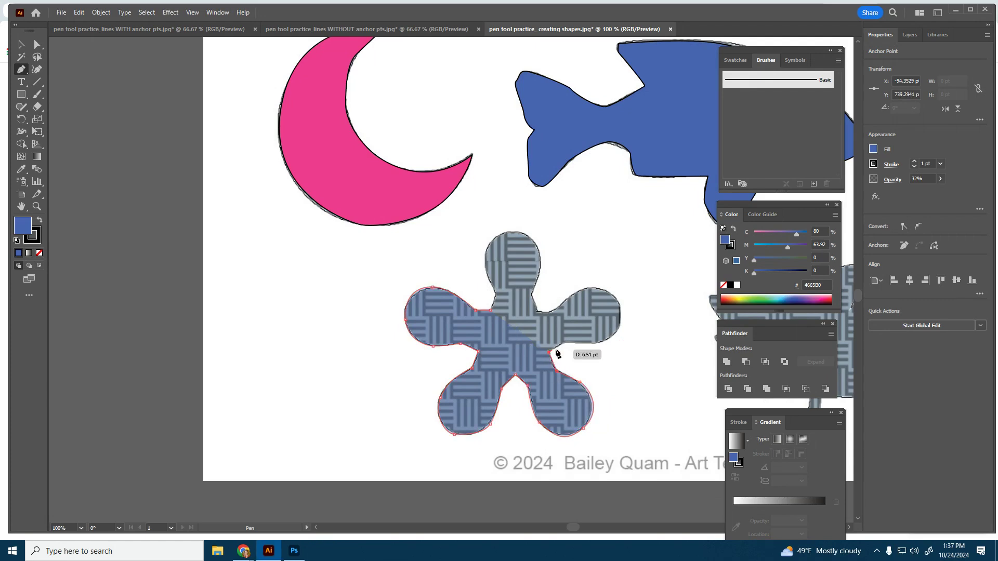
pyautogui.click(563, 343)
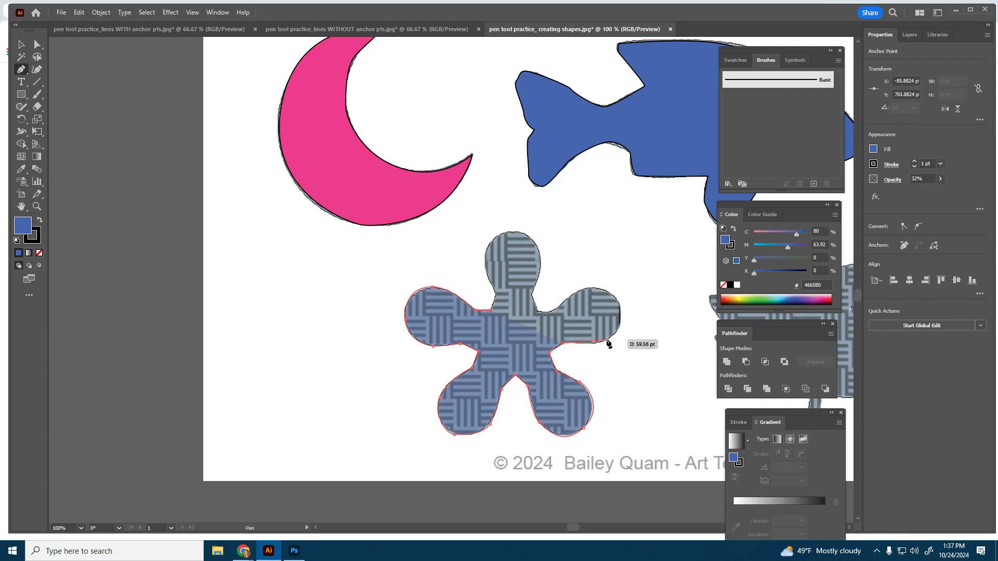
pyautogui.moveTo(601, 343); pyautogui.dragTo(499, 302)
pyautogui.hotkey('ctrl', 'z')
pyautogui.click(558, 310)
pyautogui.click(538, 311)
pyautogui.click(495, 294)
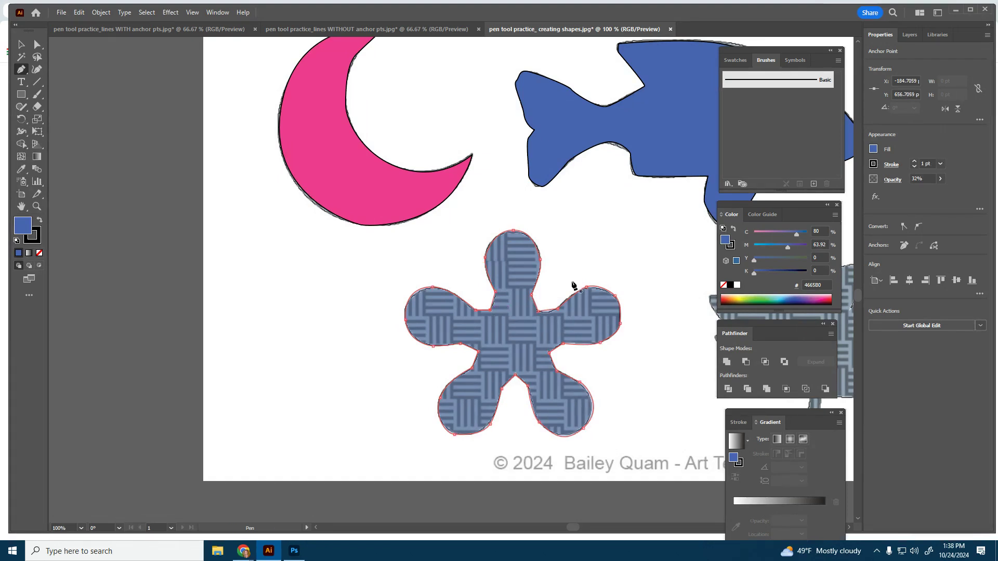
# Restore the flower's opacity to 100% and scroll right toward the maple leaf.
pyautogui.click(941, 179)
pyautogui.moveTo(914, 193); pyautogui.dragTo(986, 199)
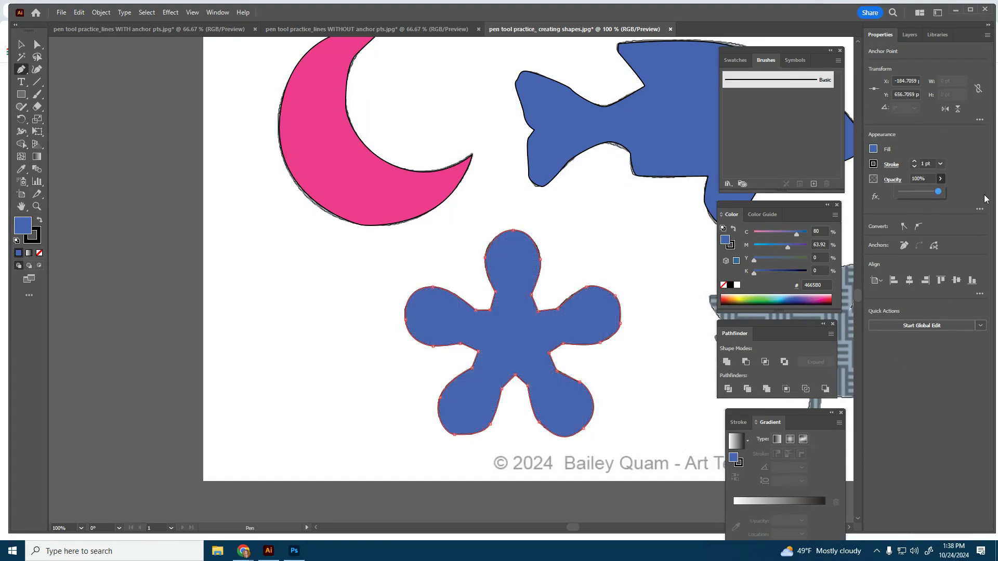
pyautogui.moveTo(580, 527); pyautogui.dragTo(599, 527)
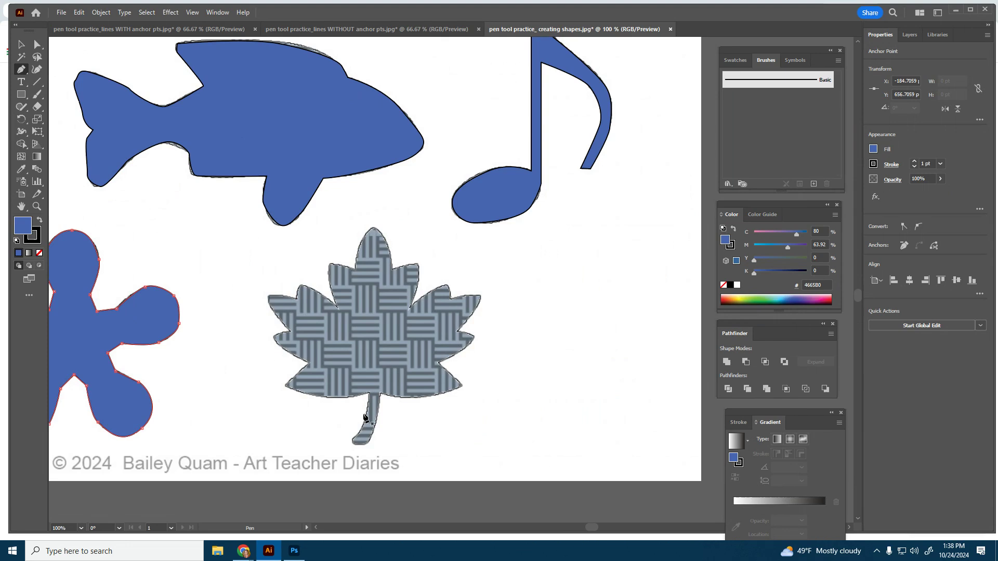
# Trace the leaf from the stem tip up the right lobe to the top notch.
pyautogui.moveTo(353, 443); pyautogui.dragTo(463, 388)
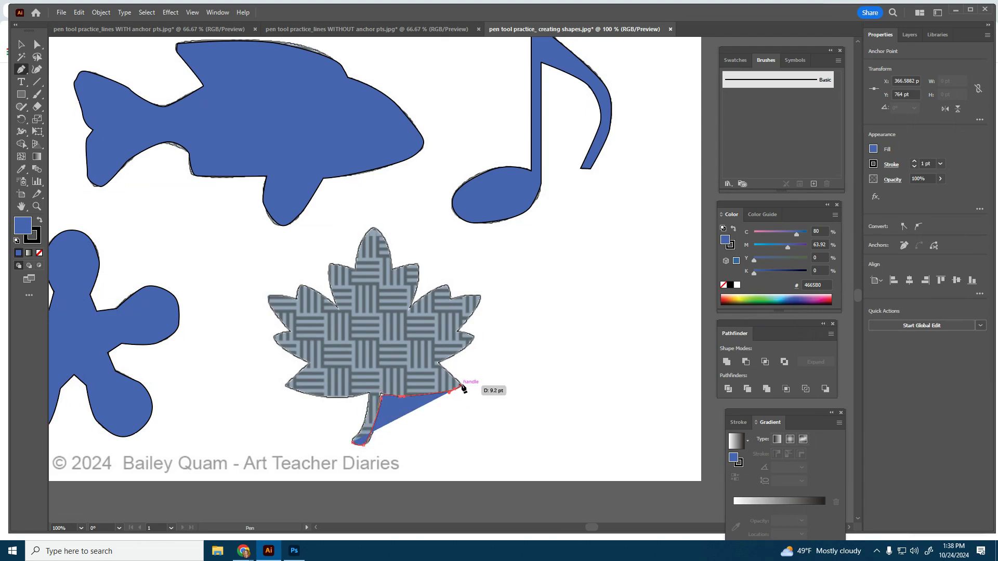
pyautogui.click(438, 363)
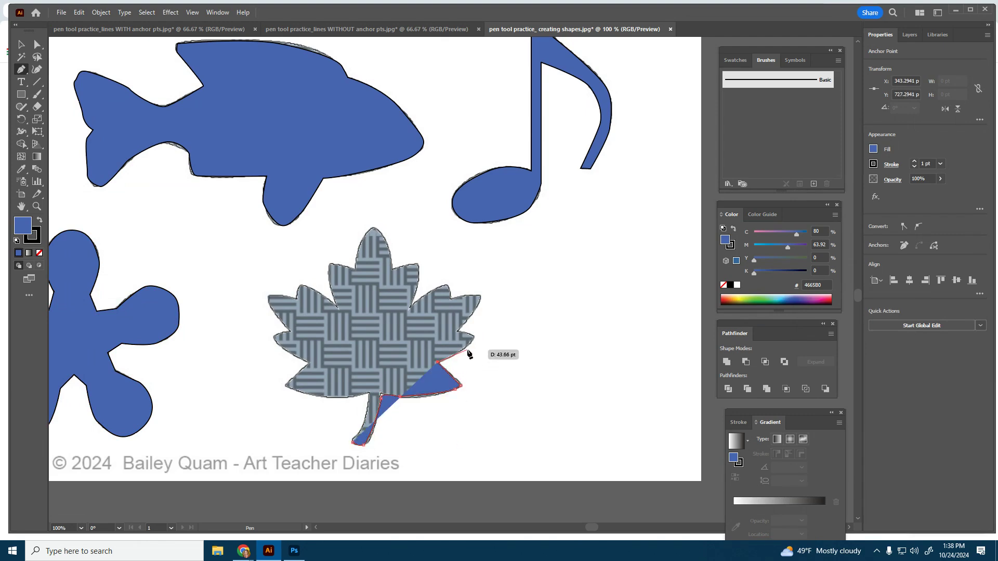
pyautogui.click(468, 351)
pyautogui.click(475, 337)
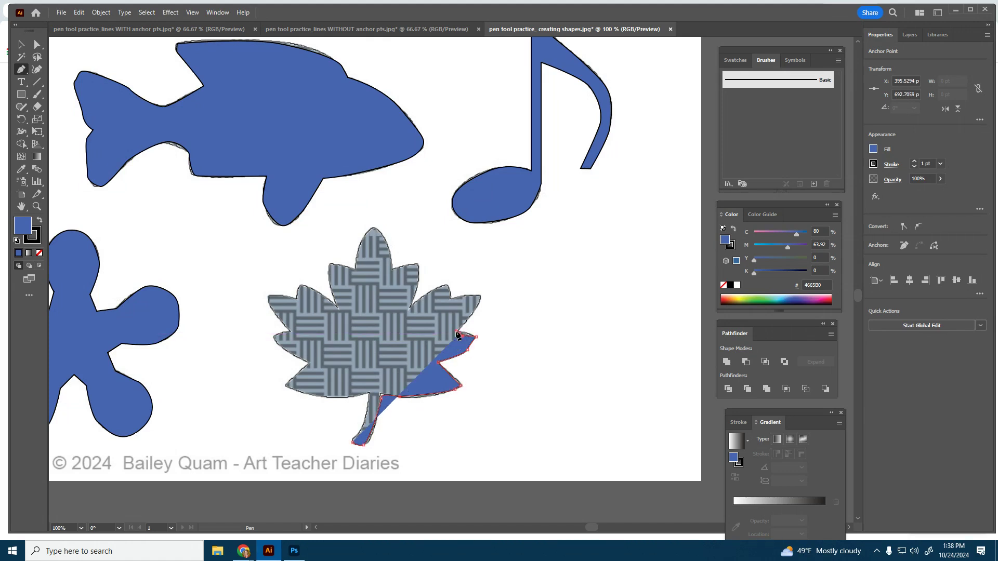
pyautogui.moveTo(480, 296); pyautogui.dragTo(407, 313)
pyautogui.moveTo(419, 277); pyautogui.dragTo(335, 298)
# Trace over the leaf's top point and down the left lobes to the bottom edge.
pyautogui.click(393, 270)
pyautogui.click(338, 306)
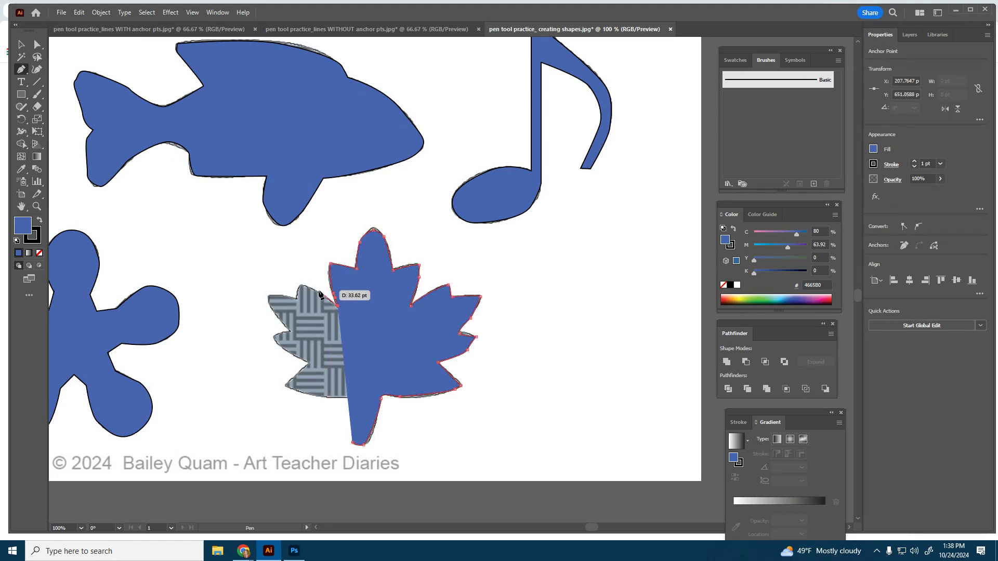
pyautogui.click(319, 291)
pyautogui.click(302, 285)
pyautogui.click(297, 299)
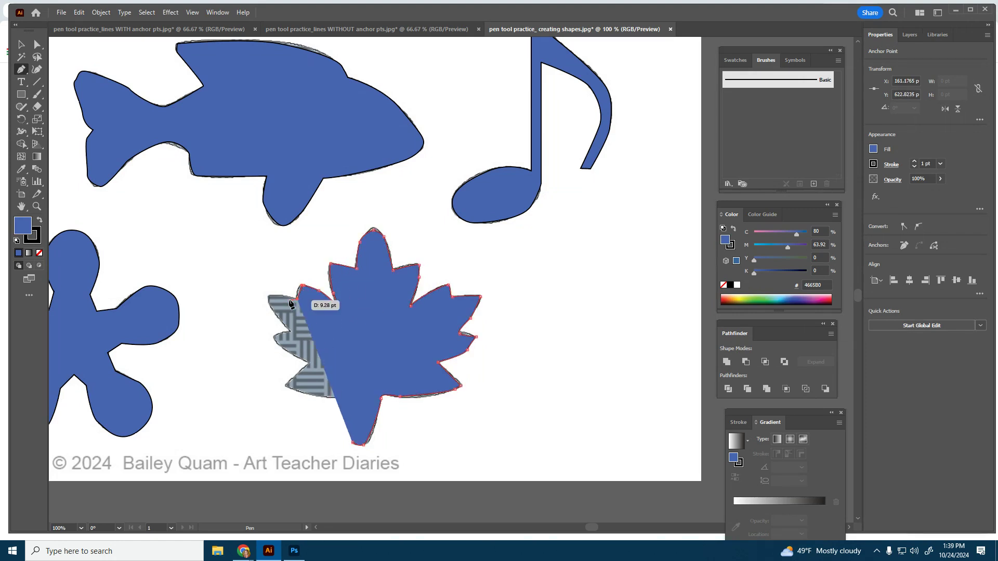
pyautogui.moveTo(276, 295); pyautogui.dragTo(284, 326)
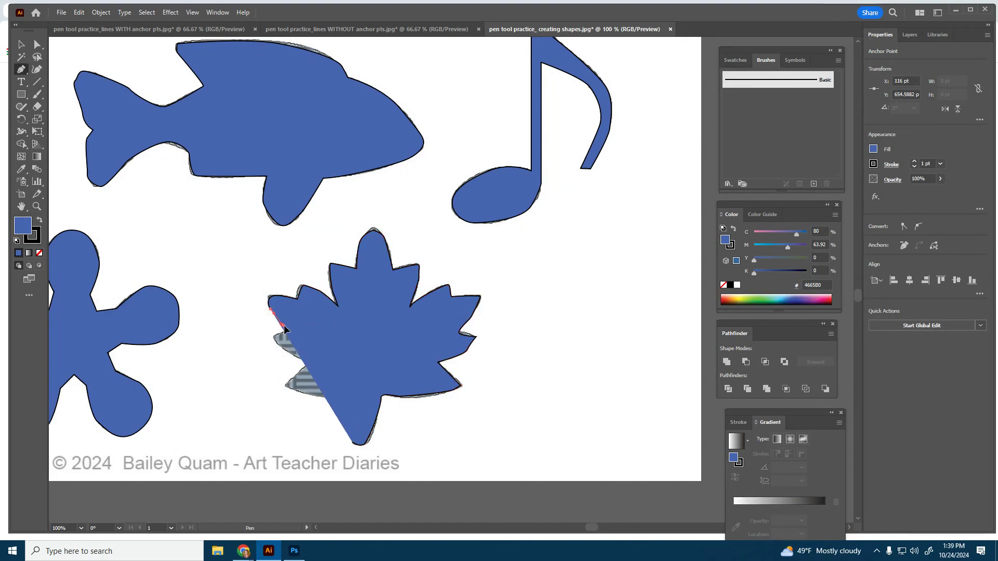
pyautogui.click(275, 338)
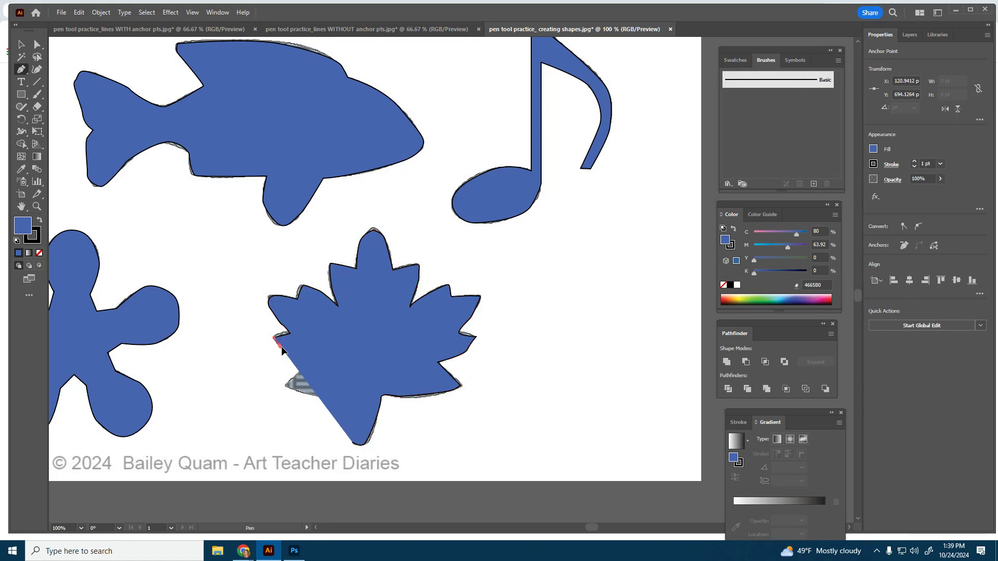
pyautogui.click(292, 353)
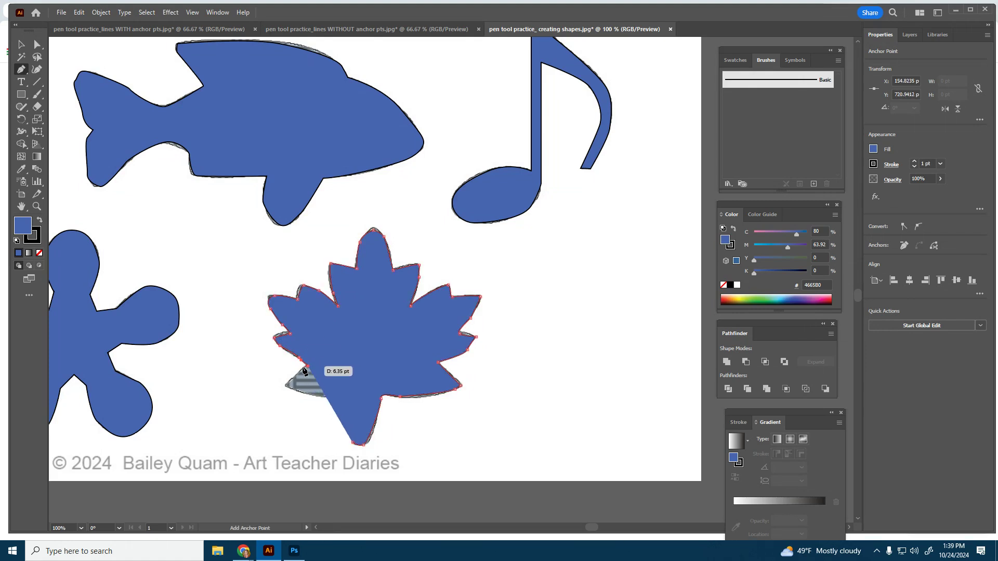
pyautogui.moveTo(285, 385); pyautogui.dragTo(310, 394)
pyautogui.click(305, 391)
# Lower opacity to finish the bottom edge and stem, then restore 100% opacity.
pyautogui.moveTo(934, 193); pyautogui.dragTo(911, 191)
pyautogui.click(342, 399)
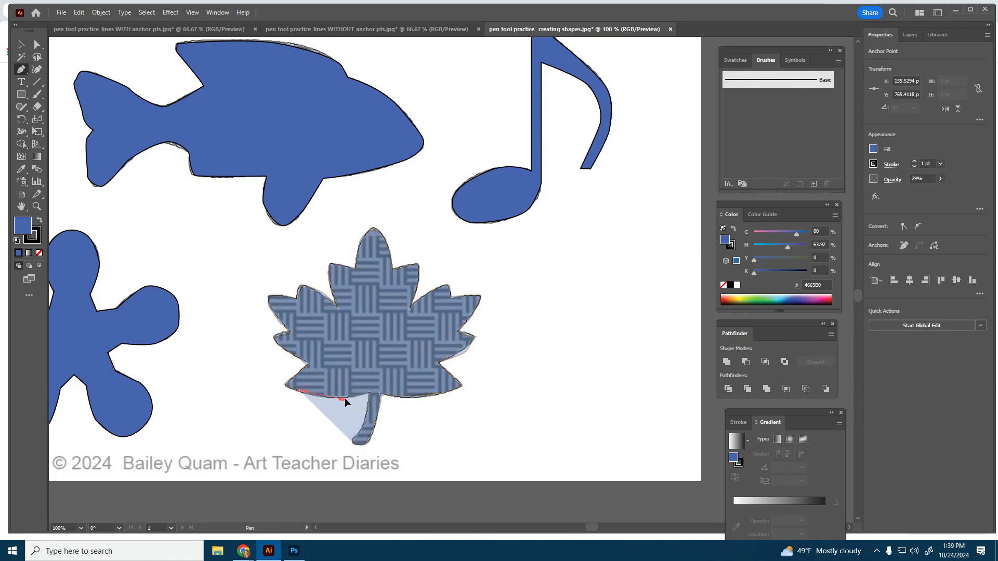
pyautogui.click(367, 393)
pyautogui.click(365, 419)
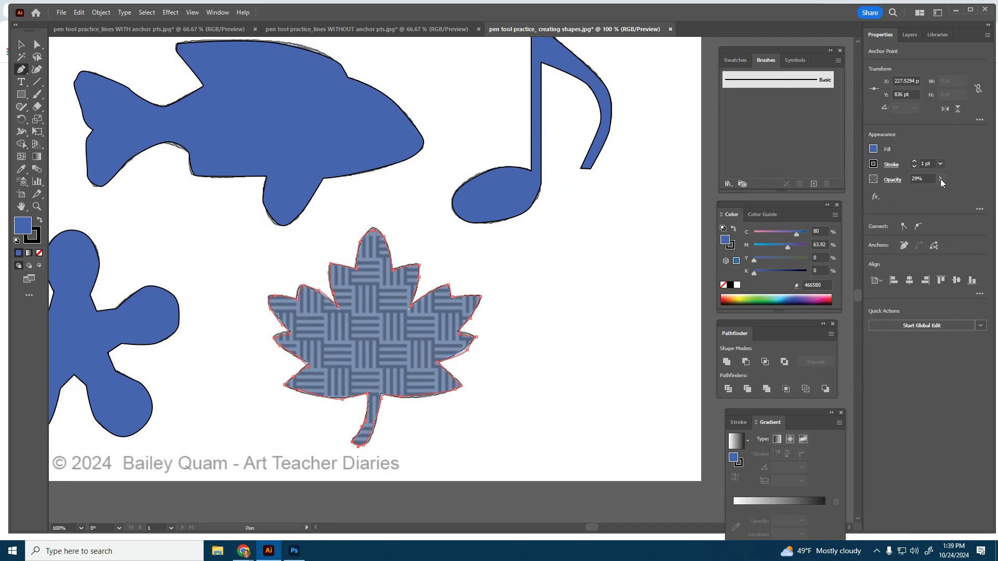
pyautogui.moveTo(916, 192); pyautogui.dragTo(942, 193)
# Start saving the sheet with File > Save As, choosing to save on this computer.
pyautogui.click(79, 13)
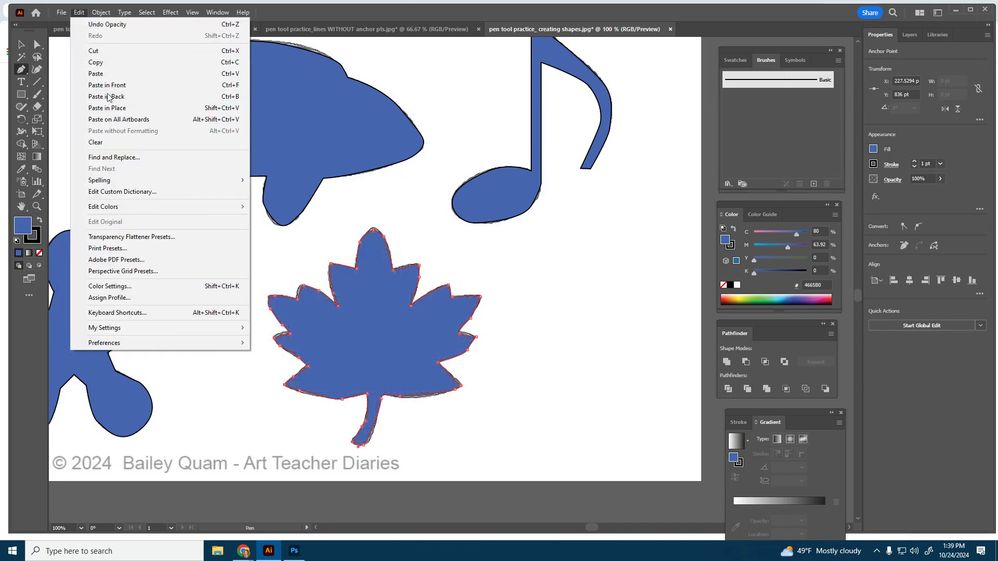
pyautogui.click(62, 13)
pyautogui.click(94, 120)
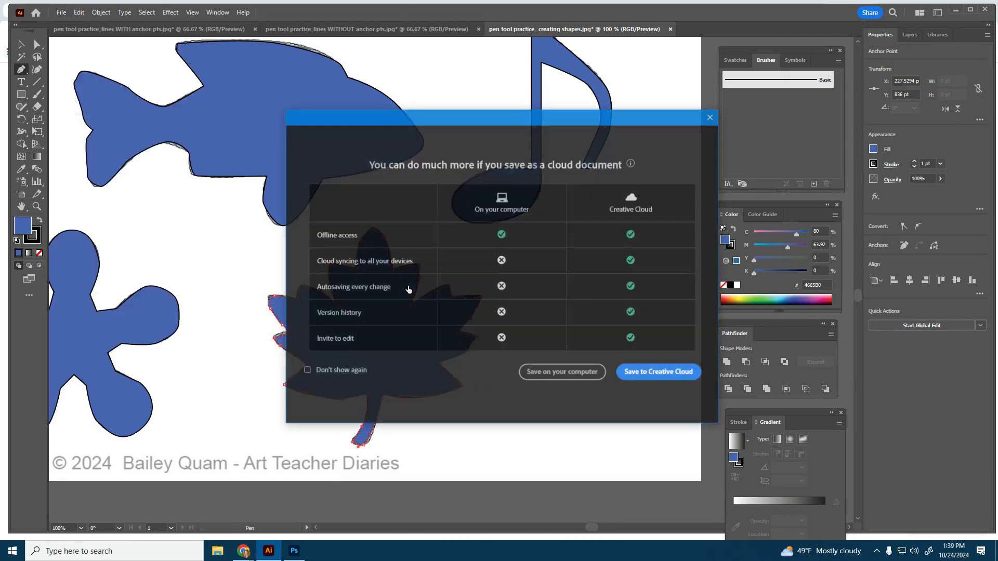